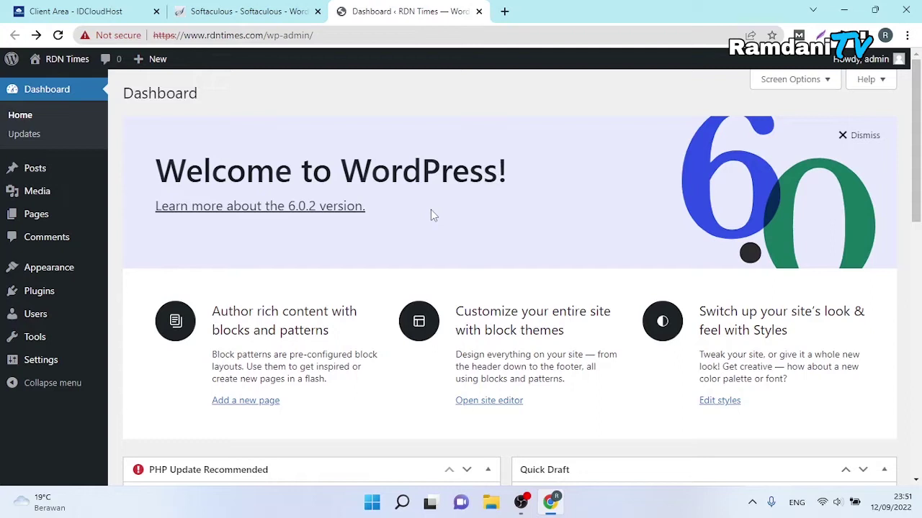
# - Open the RDN Times live site in a new tab, proceeding past the privacy warning
pyautogui.moveTo(61, 62)
pyautogui.rightClick(64, 86)
pyautogui.click(80, 96)
pyautogui.click(527, 9)
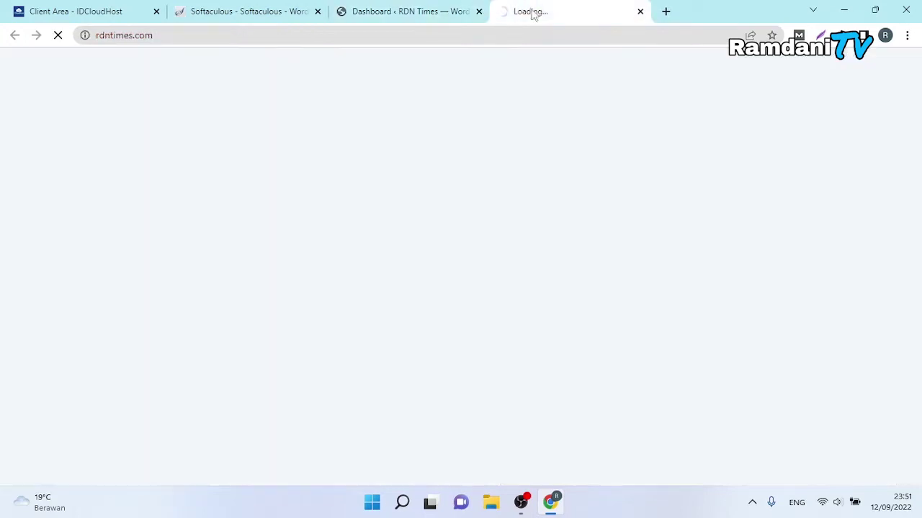
pyautogui.click(412, 5)
pyautogui.click(568, 5)
pyautogui.click(310, 326)
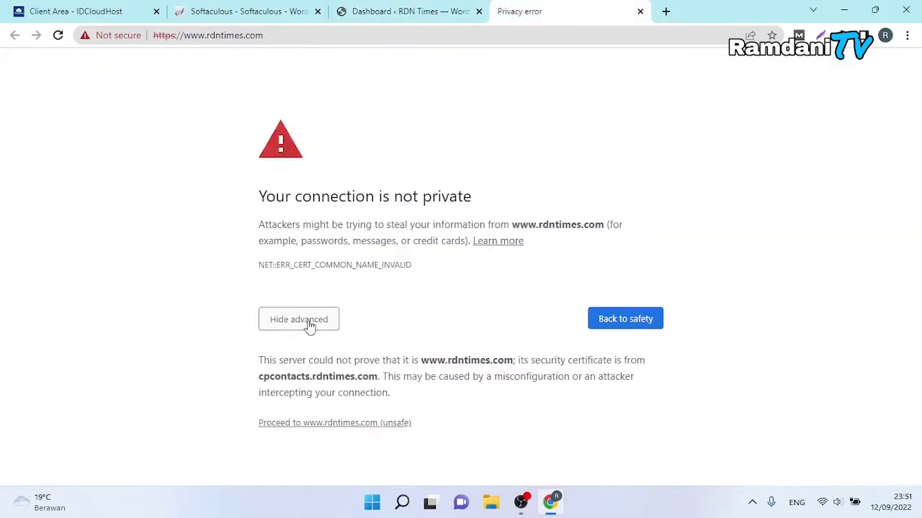
pyautogui.click(348, 424)
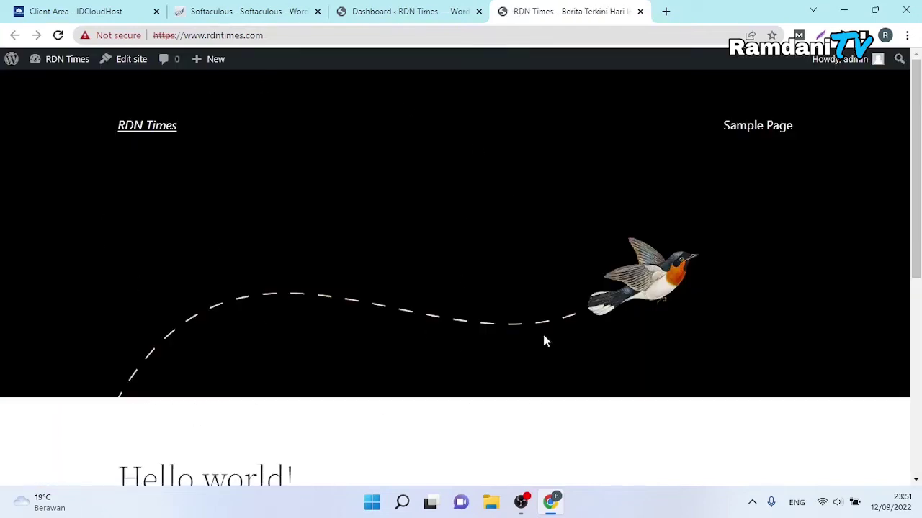
# - Close the live site's tab and return to the WordPress dashboard
pyautogui.click(432, 15)
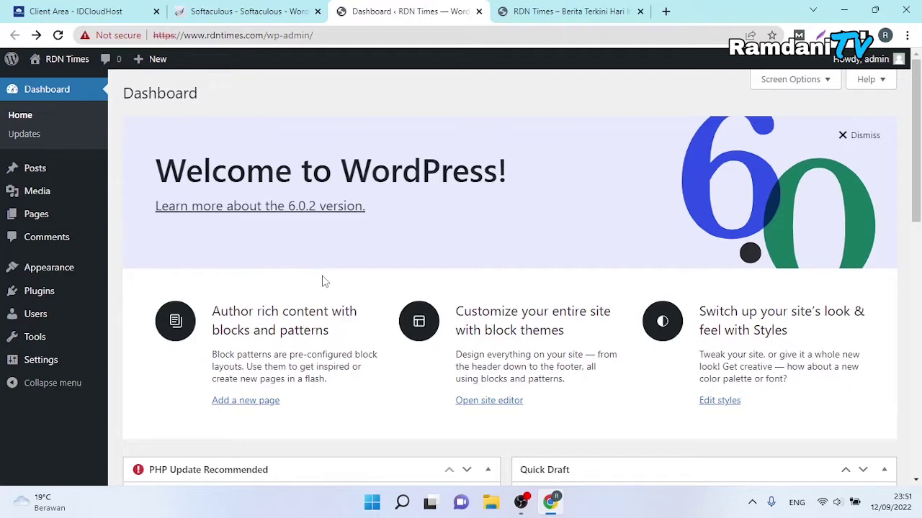
pyautogui.click(542, 9)
pyautogui.click(640, 11)
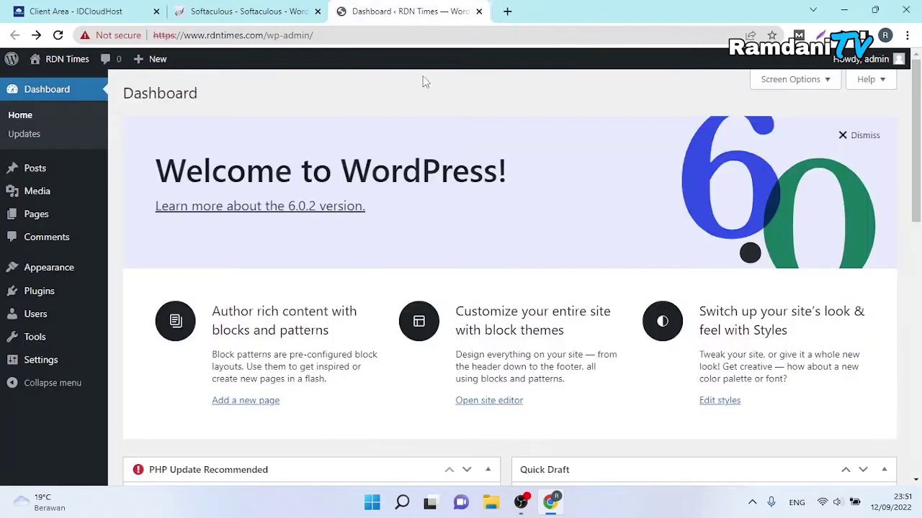
# - Search Google for kentooz in a new tab and open the Kentooz.com website
pyautogui.click(504, 12)
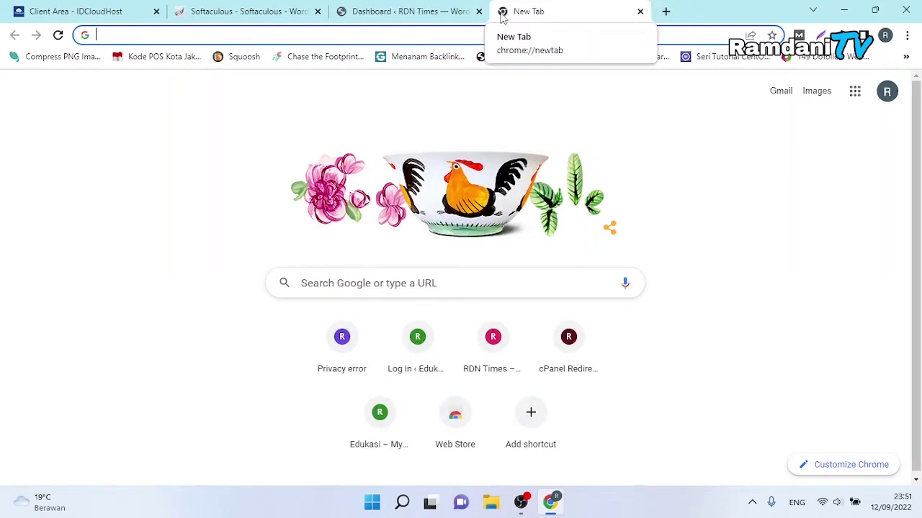
pyautogui.write('kentt')
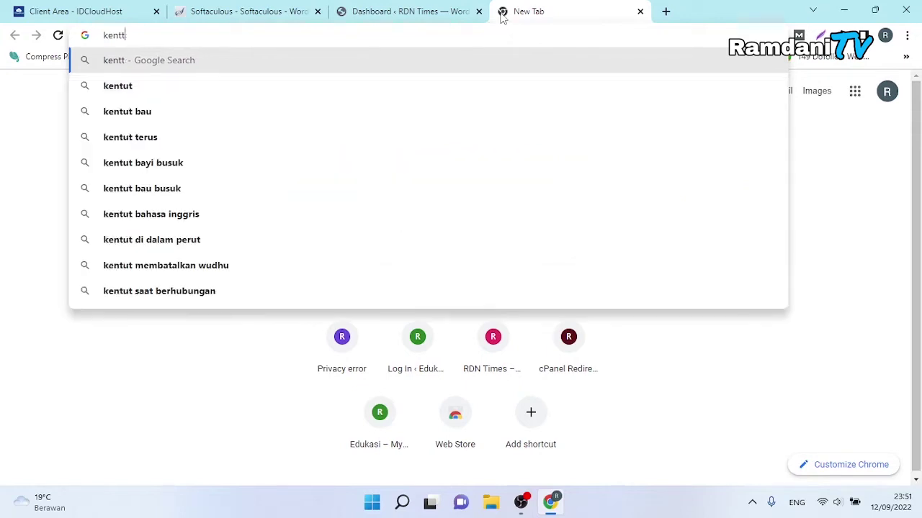
pyautogui.press('BackSpace')
pyautogui.write('ooz')
pyautogui.press('Return')
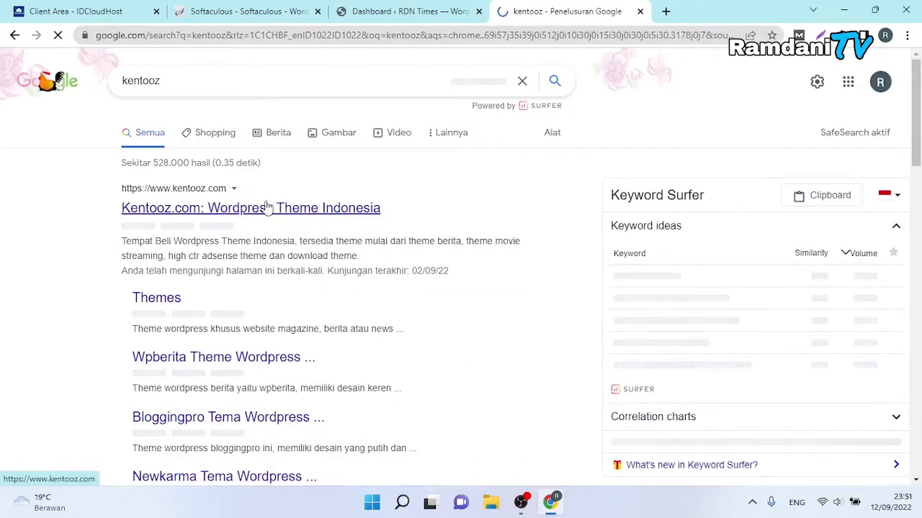
pyautogui.click(266, 210)
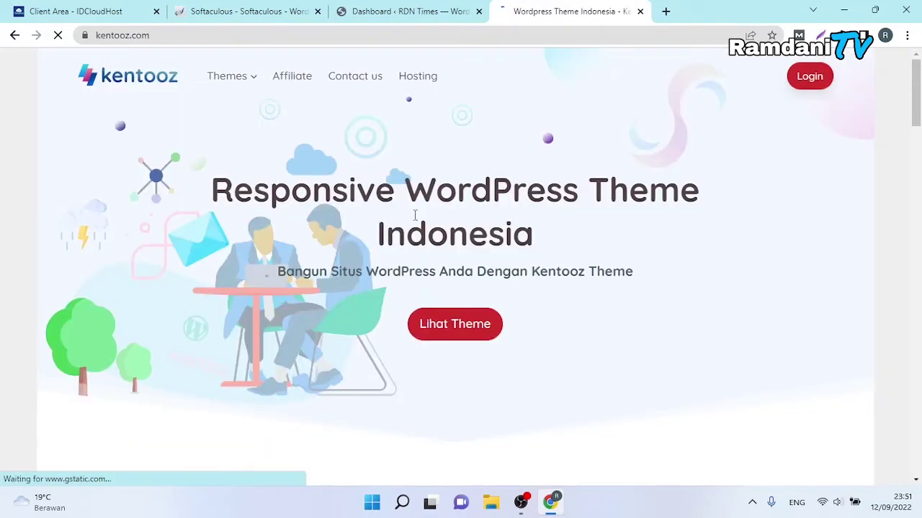
# - Open the Kentooz theme catalogue and decline its notification request
pyautogui.click(463, 325)
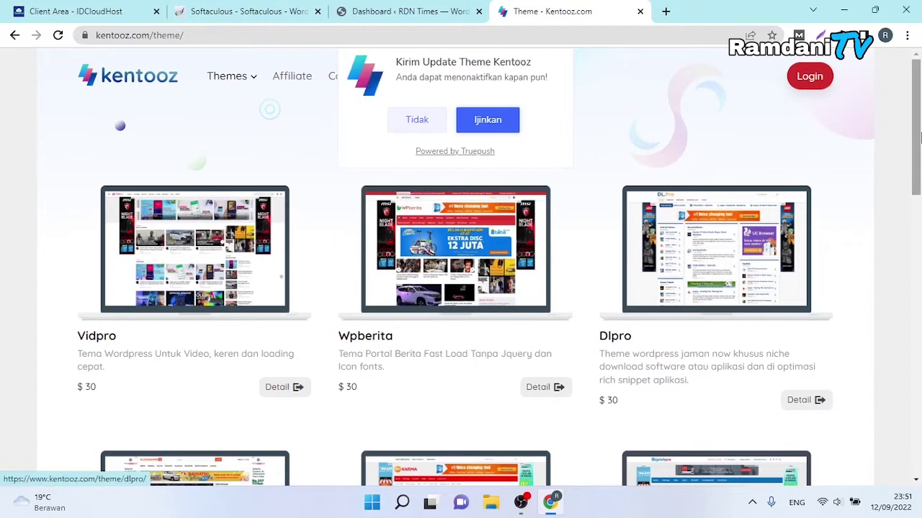
pyautogui.scroll(-1, 915, 129)
pyautogui.click(436, 124)
pyautogui.scroll(1, 920, 137)
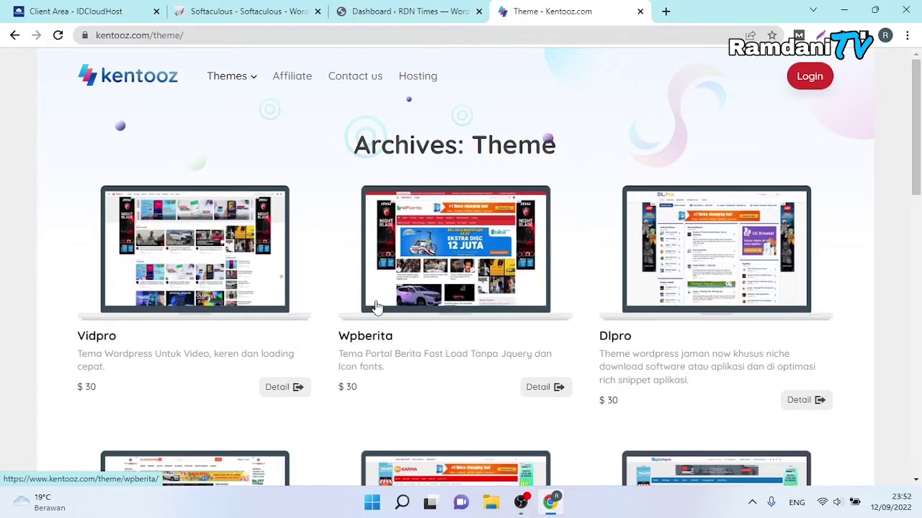
# - Open the Wpberita theme's details, decline the notification request and review its licence prices
pyautogui.click(539, 396)
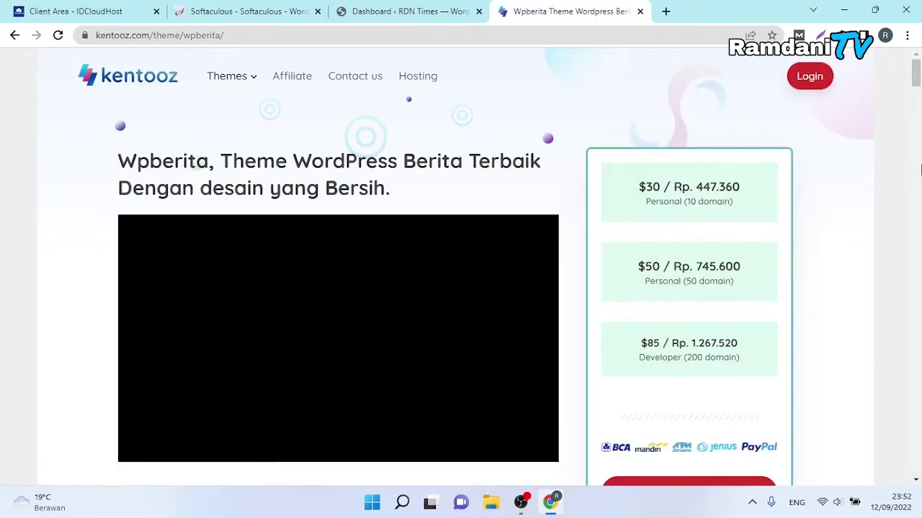
pyautogui.moveTo(916, 75)
pyautogui.mouseDown()
pyautogui.moveTo(916, 85)
pyautogui.moveTo(915, 75)
pyautogui.mouseUp()
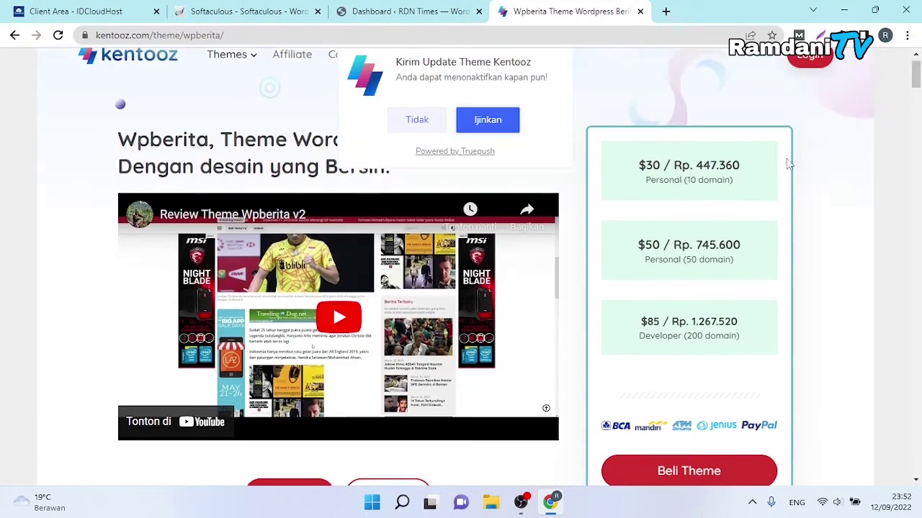
pyautogui.click(417, 119)
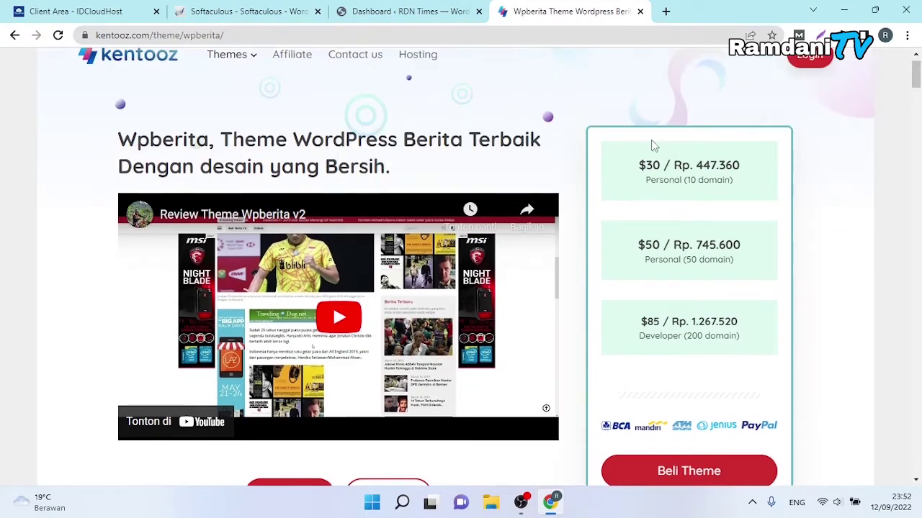
pyautogui.moveTo(639, 165); pyautogui.dragTo(772, 350)
pyautogui.click(808, 347)
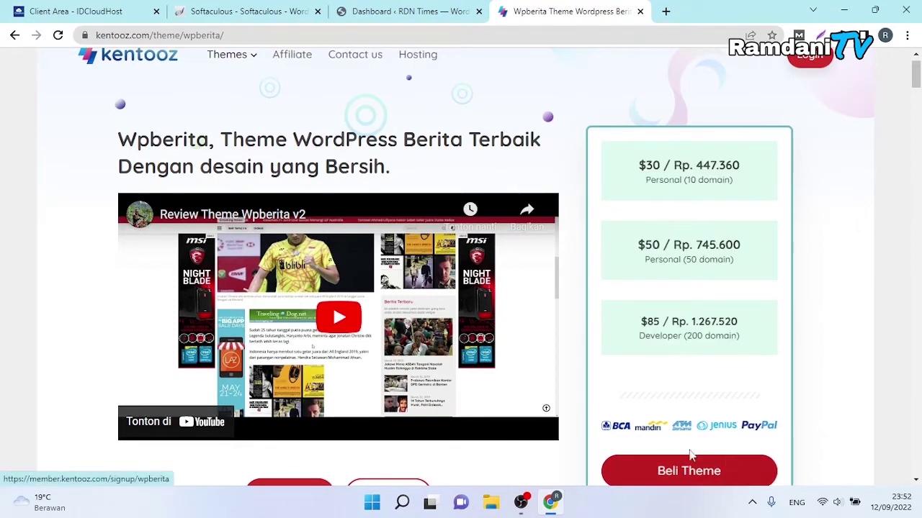
# - Open the Wpberita theme's live demo from its details page
pyautogui.scroll(-1, 725, 469)
pyautogui.click(301, 432)
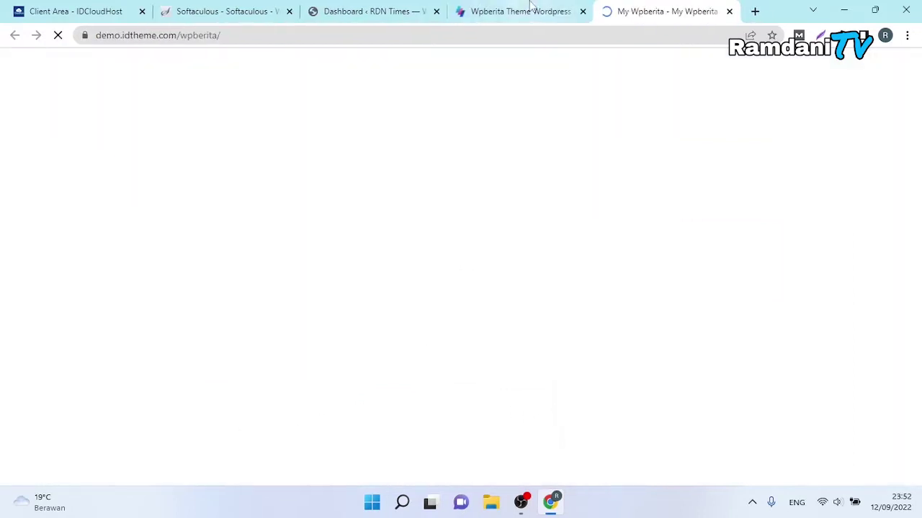
pyautogui.click(531, 10)
pyautogui.click(651, 8)
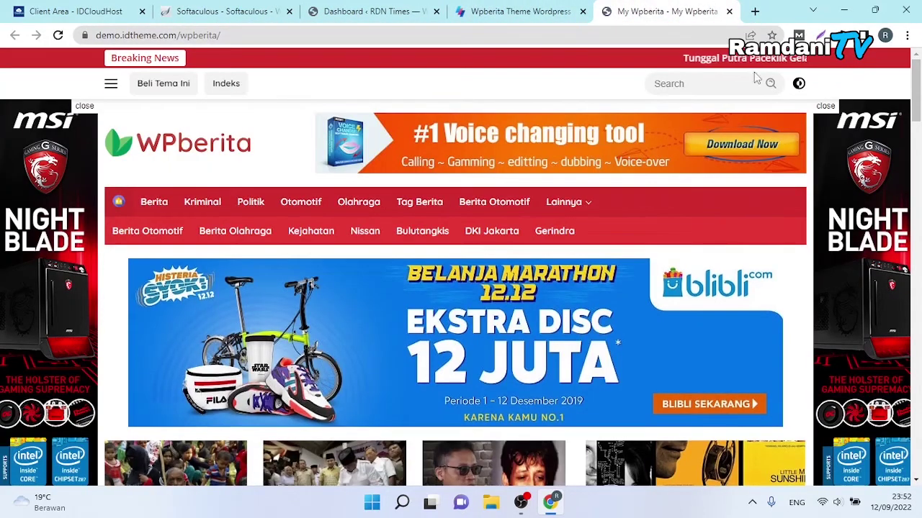
# - Examine the Wpberita demo homepage's menus, banner, news slider, Recent News section and sidebar widgets
pyautogui.scroll(-8, 916, 101)
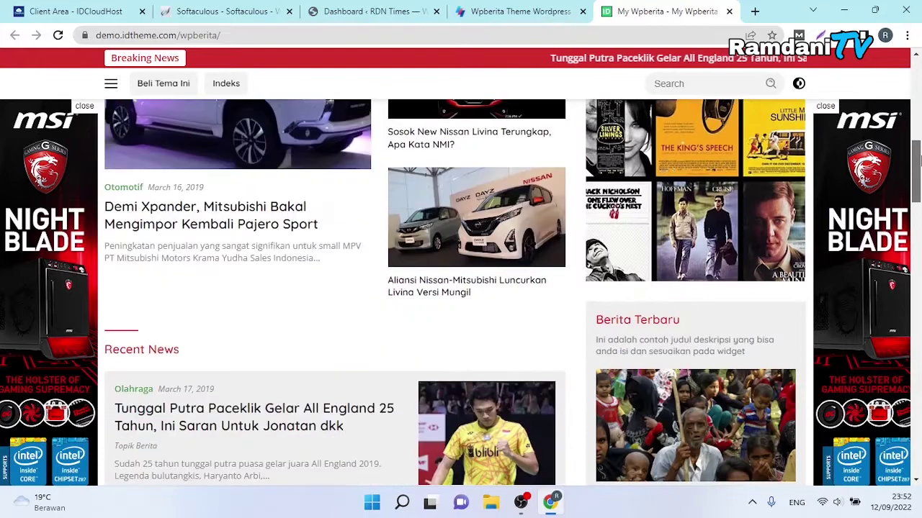
pyautogui.scroll(10, 916, 87)
pyautogui.scroll(-1, 915, 86)
pyautogui.scroll(2, 915, 87)
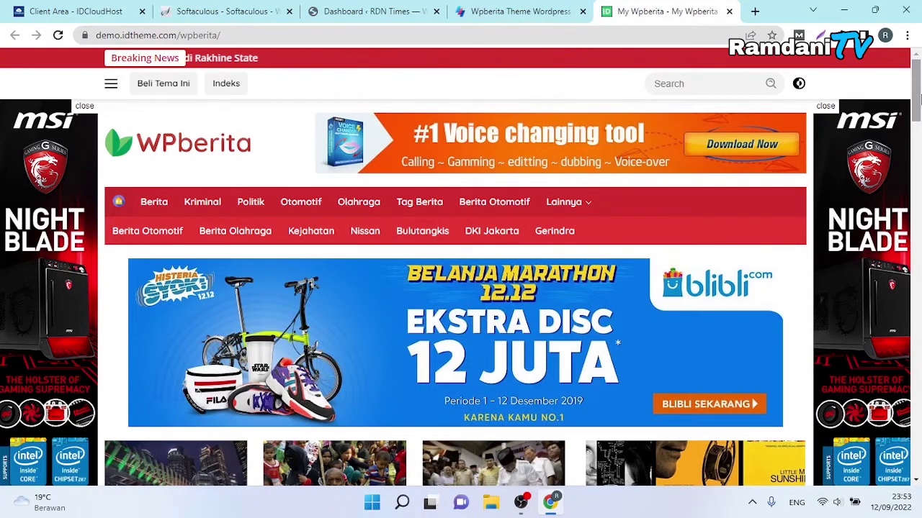
pyautogui.scroll(-2, 915, 94)
pyautogui.scroll(2, 915, 116)
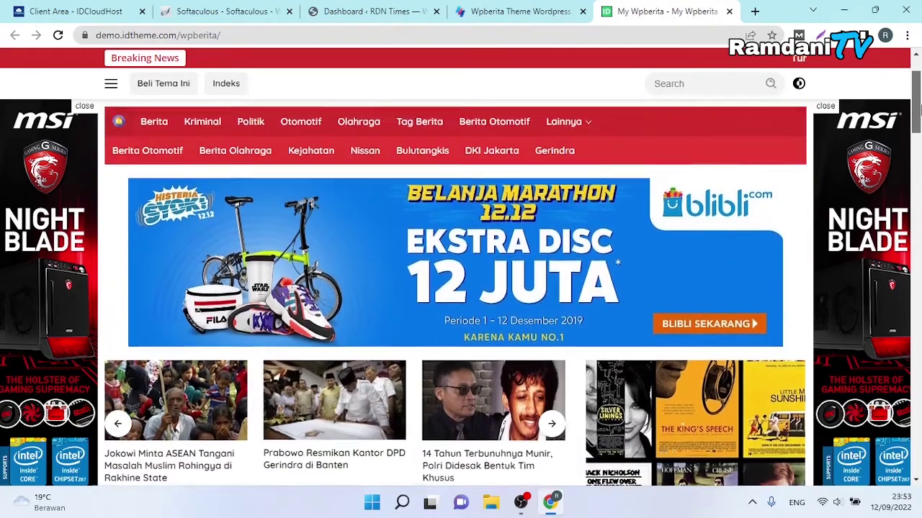
pyautogui.scroll(-7, 916, 186)
pyautogui.moveTo(916, 186); pyautogui.dragTo(916, 118)
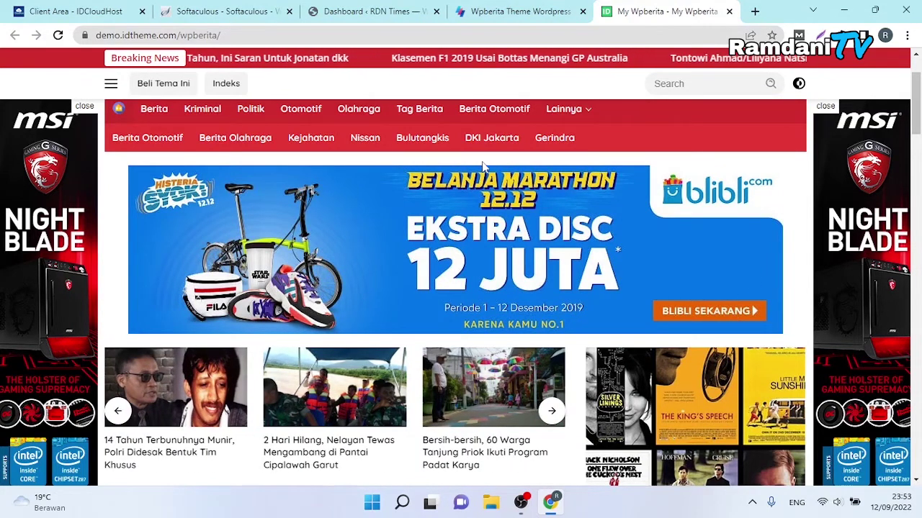
pyautogui.moveTo(592, 123)
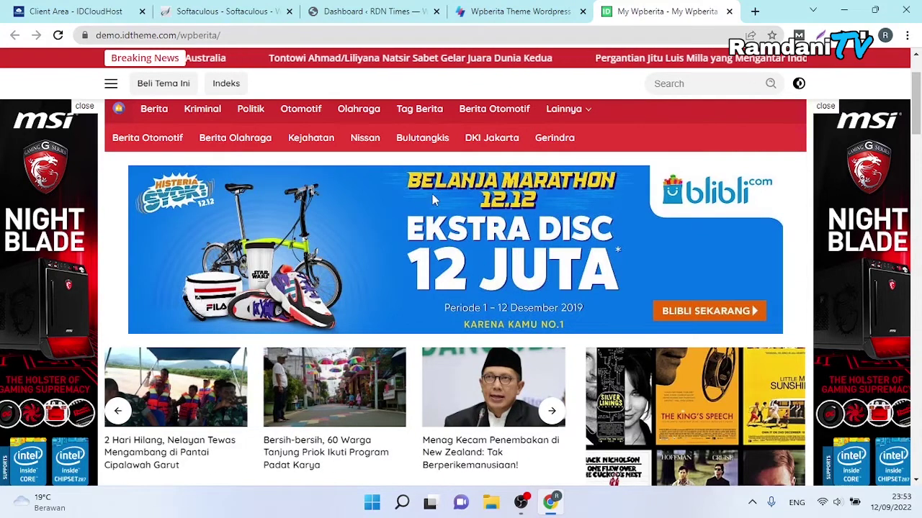
pyautogui.click(362, 12)
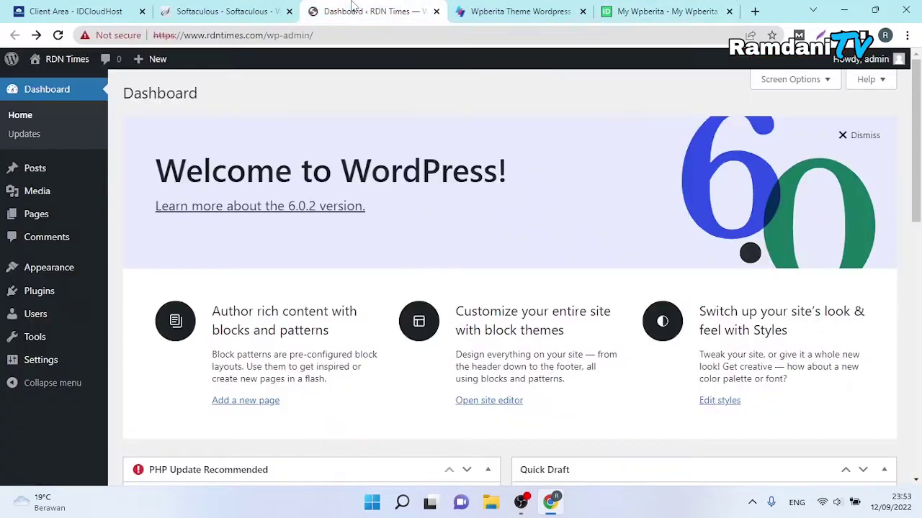
pyautogui.click(662, 12)
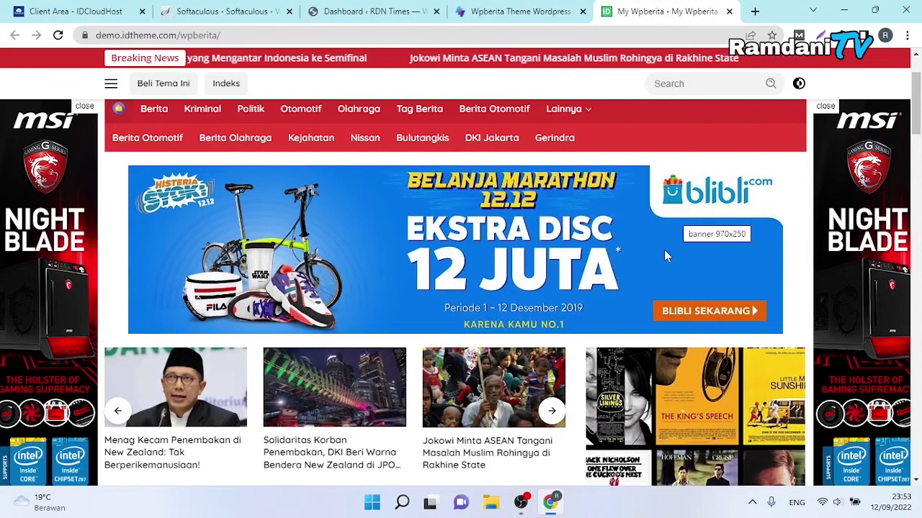
# - Return to the Kentooz theme catalogue and look through the other themes on offer, such as Bloggingpro, Newkarma and Majalahpro
pyautogui.hotkey('ctrl', 'shift', 'Tab')
pyautogui.click(406, 13)
pyautogui.click(468, 13)
pyautogui.click(15, 35)
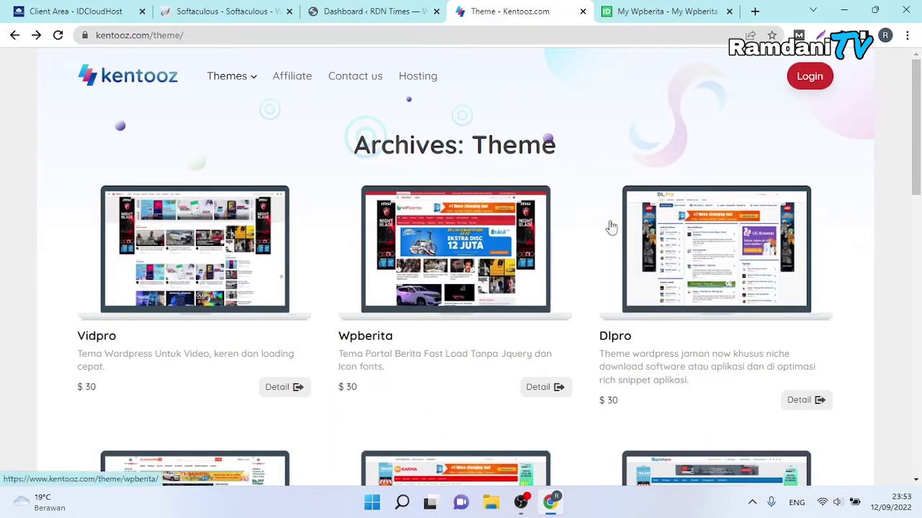
pyautogui.scroll(-3, 771, 149)
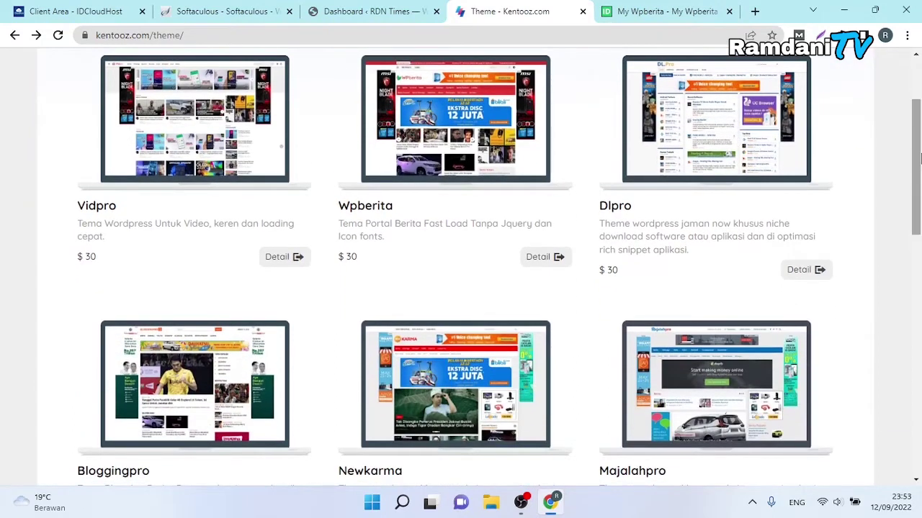
pyautogui.scroll(-2, 627, 328)
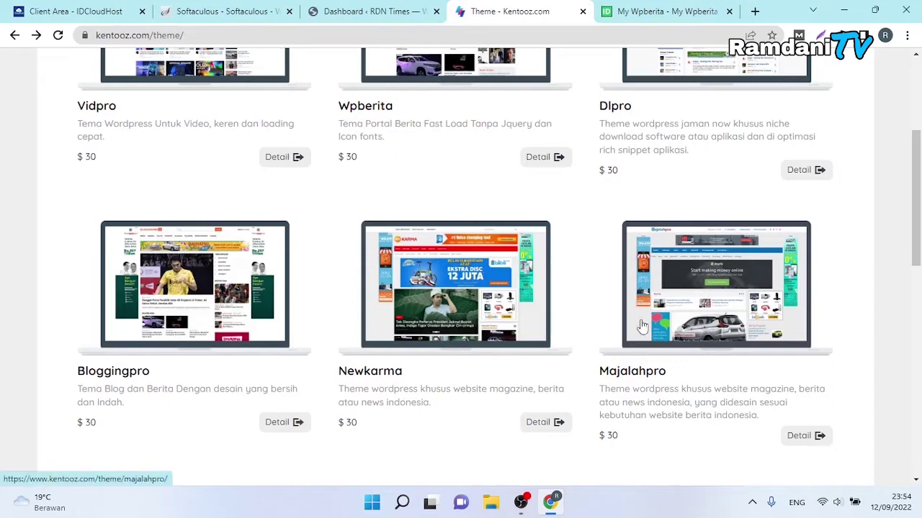
pyautogui.moveTo(916, 198); pyautogui.dragTo(918, 127)
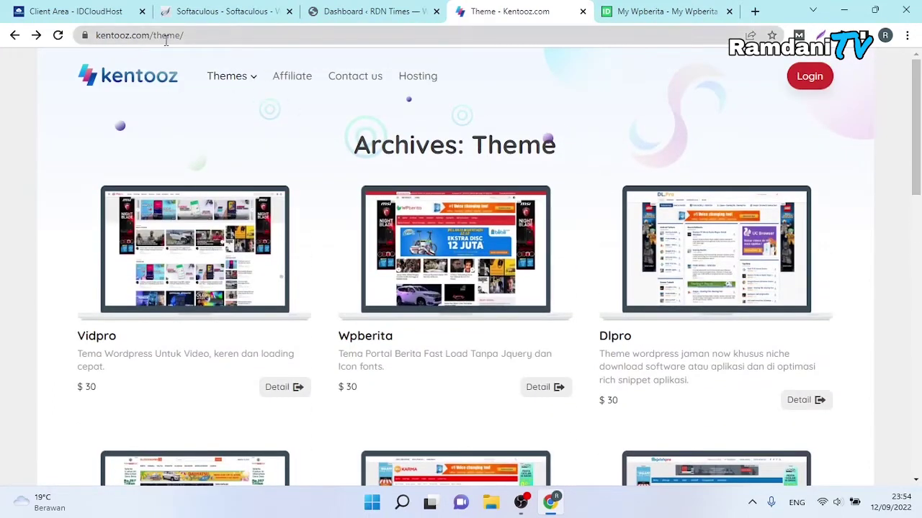
pyautogui.scroll(-1, 920, 119)
pyautogui.scroll(1, 919, 119)
# - Close the Kentooz catalogue and Wpberita demo tabs, returning to the WordPress dashboard
pyautogui.click(408, 6)
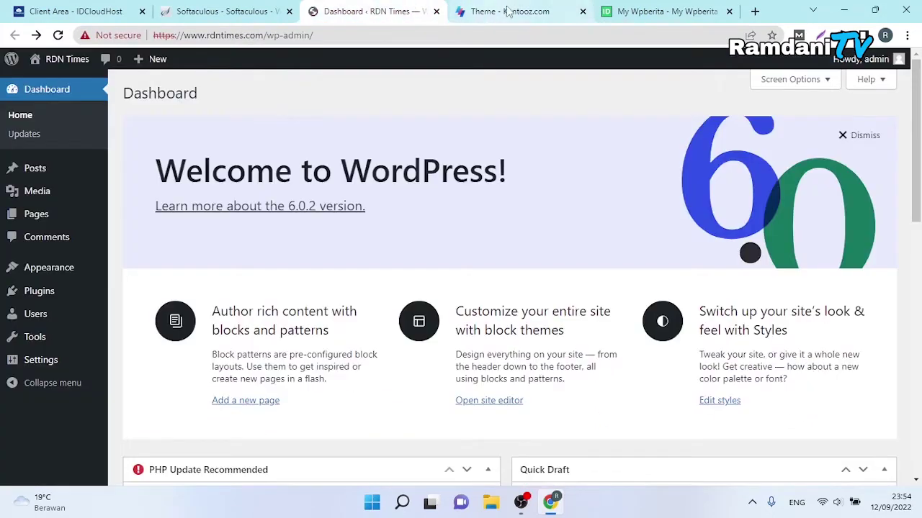
pyautogui.click(490, 10)
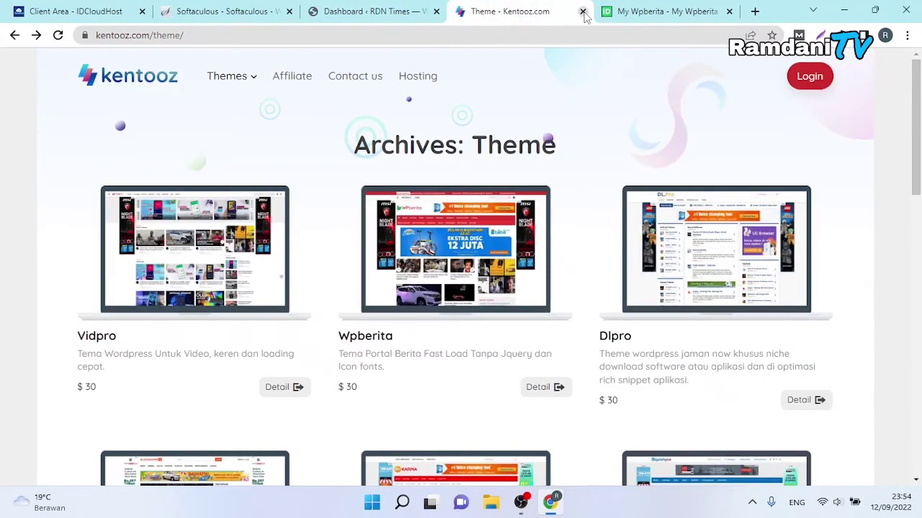
pyautogui.click(583, 11)
pyautogui.click(422, 9)
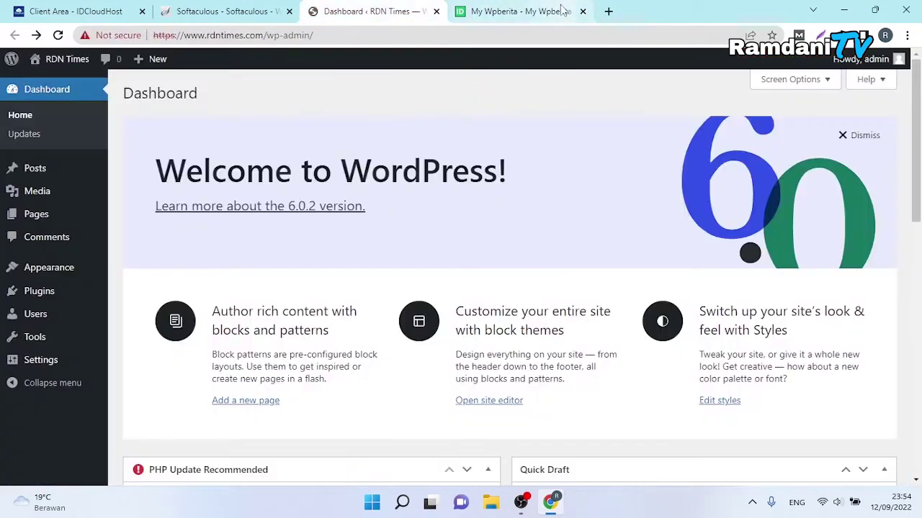
pyautogui.click(582, 11)
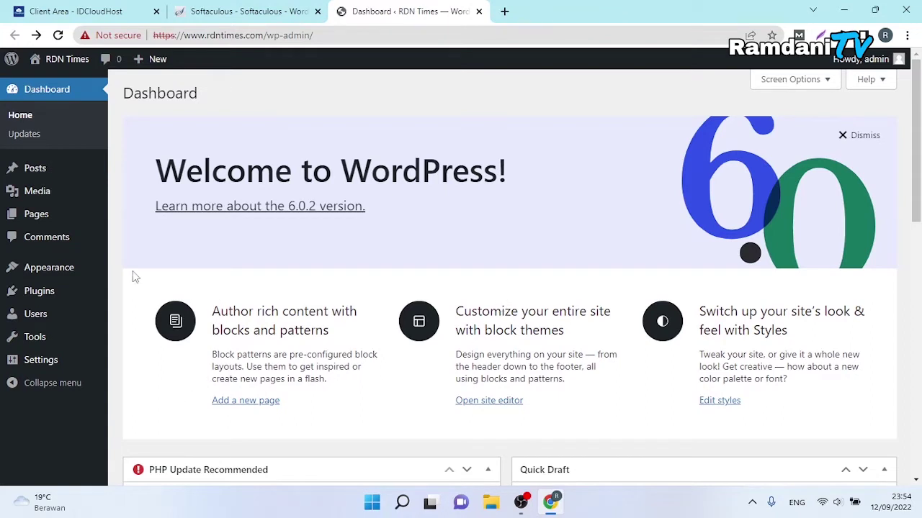
pyautogui.moveTo(82, 270)
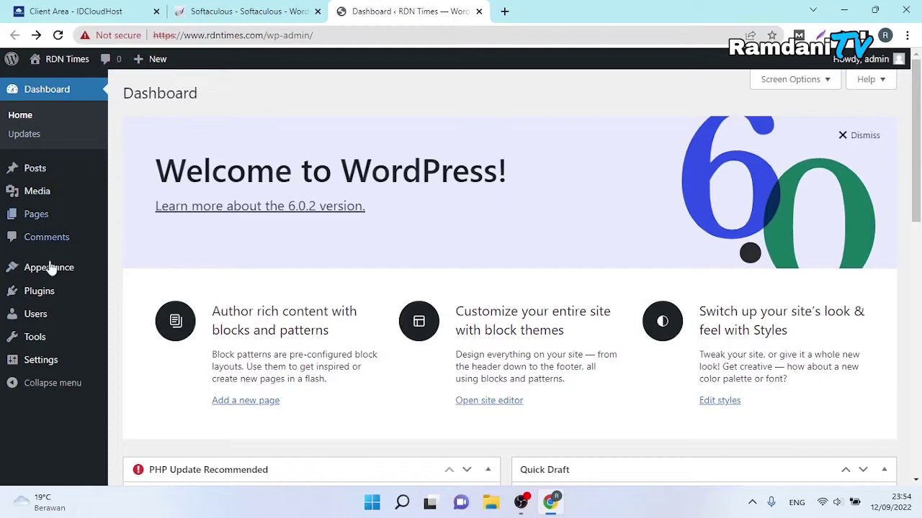
pyautogui.moveTo(48, 276)
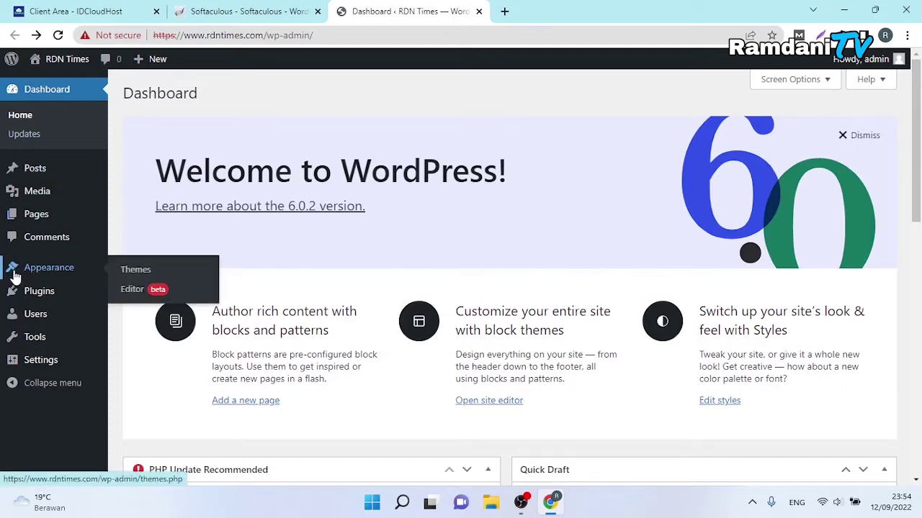
pyautogui.click(135, 270)
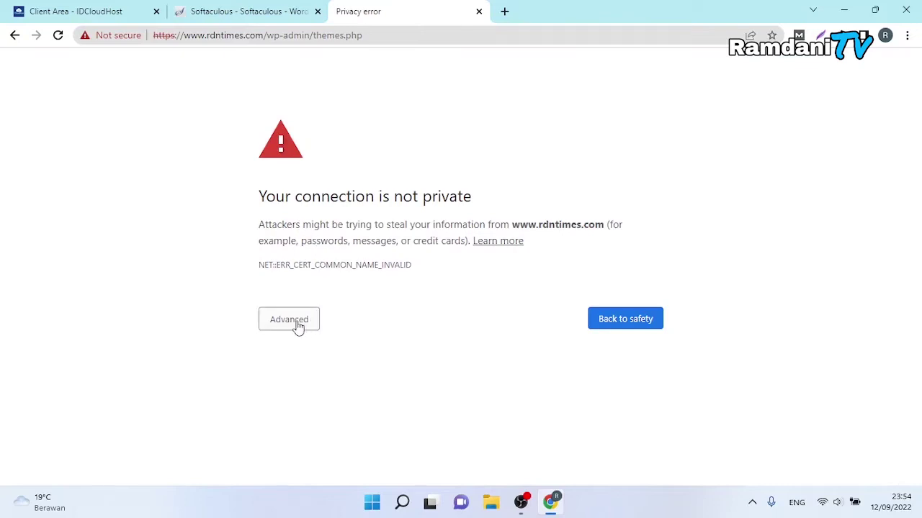
pyautogui.click(293, 328)
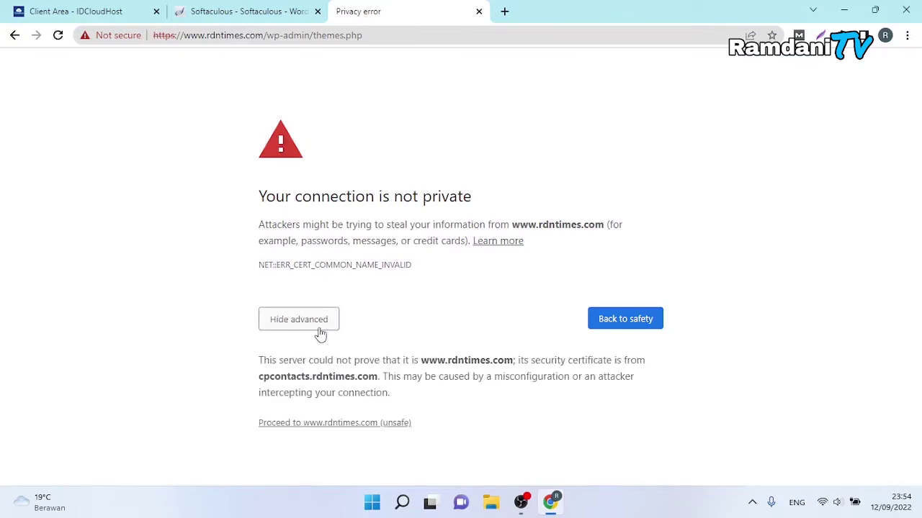
pyautogui.click(389, 424)
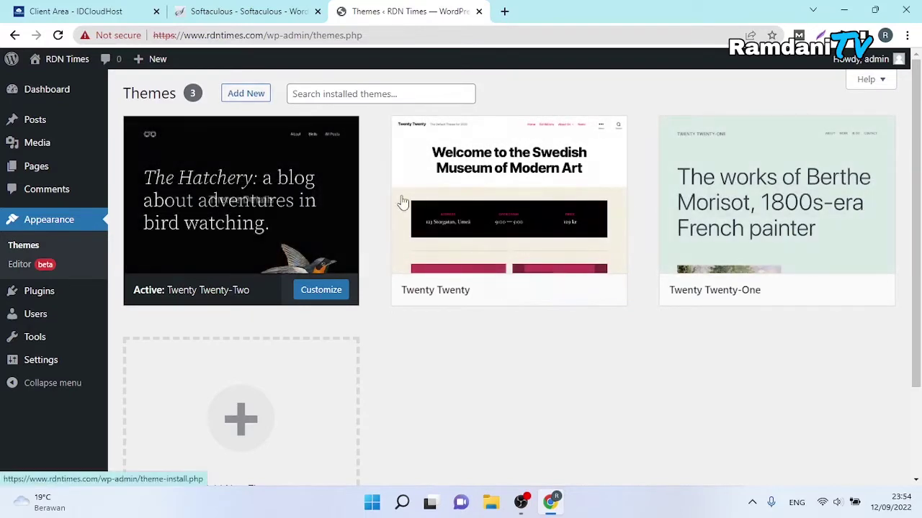
# - Start adding a new theme, proceeding past the certificate warning, and bring up the form for uploading a theme in .zip format
pyautogui.click(252, 100)
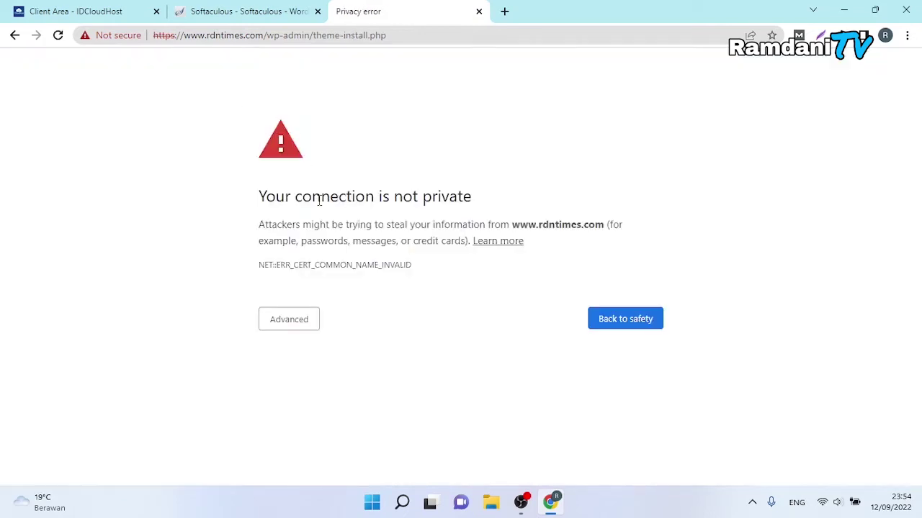
pyautogui.click(295, 322)
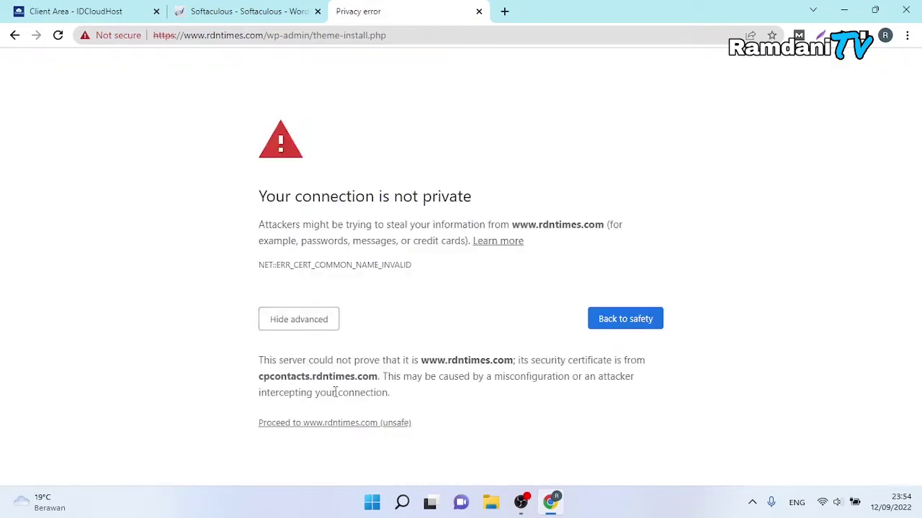
pyautogui.click(349, 425)
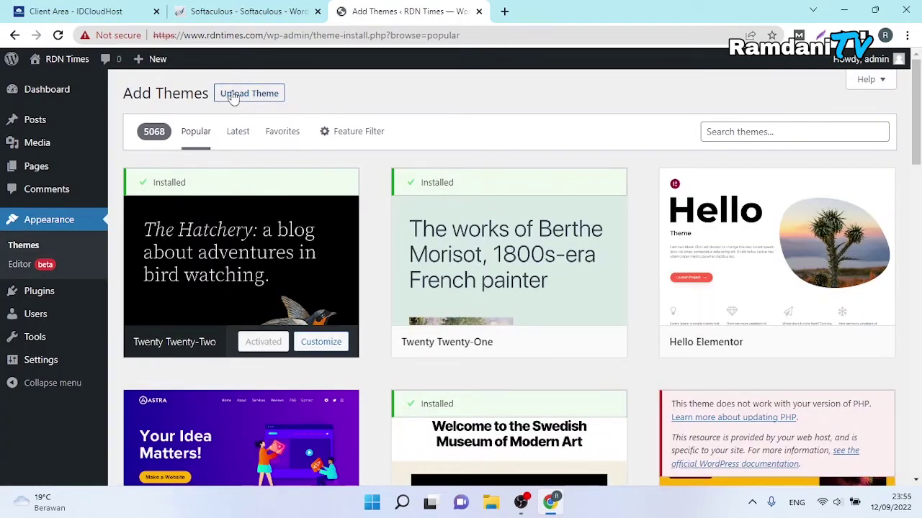
pyautogui.click(252, 100)
pyautogui.click(244, 103)
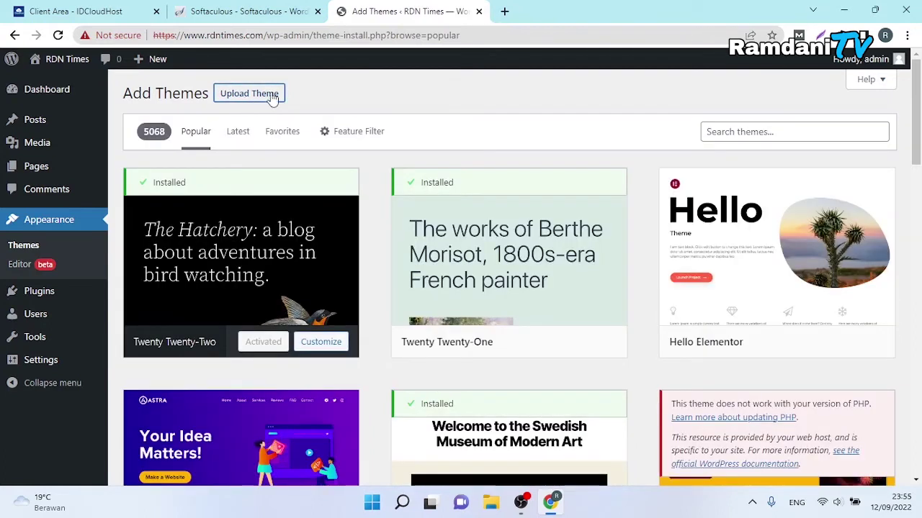
pyautogui.click(258, 98)
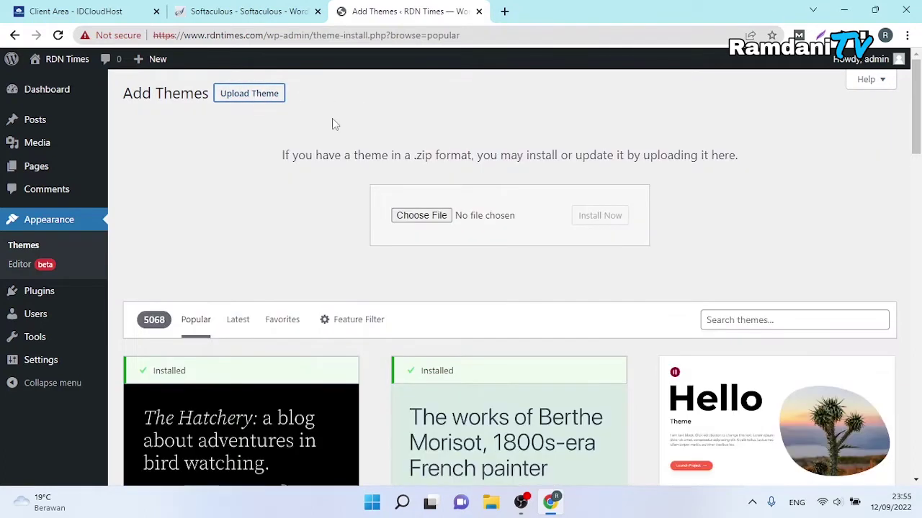
# - Choose the wpberita ZIP archive from the wpberita-v.2.0.4packed folder inside THEMES and install it as a theme
pyautogui.click(419, 218)
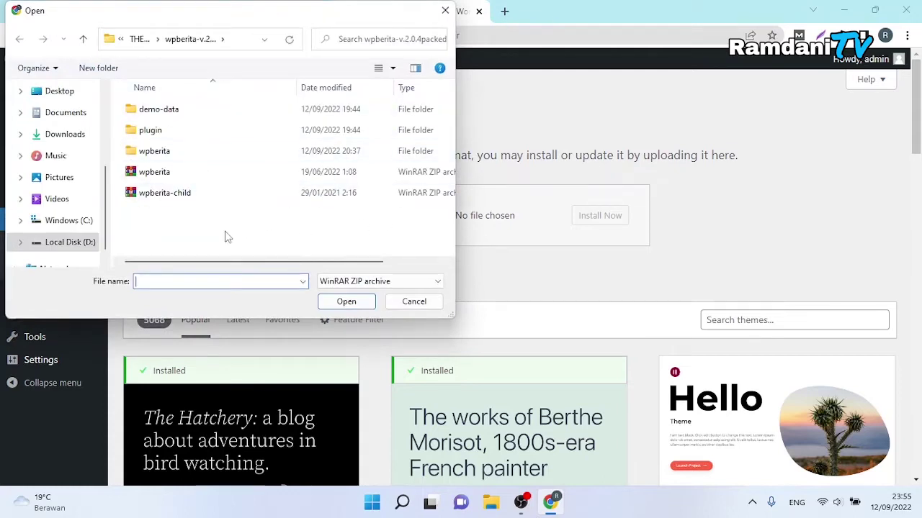
pyautogui.click(141, 39)
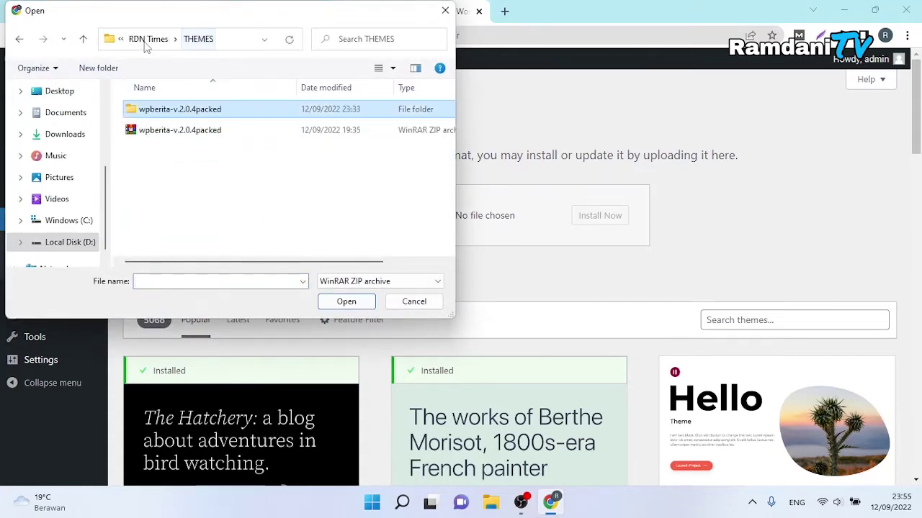
pyautogui.click(200, 167)
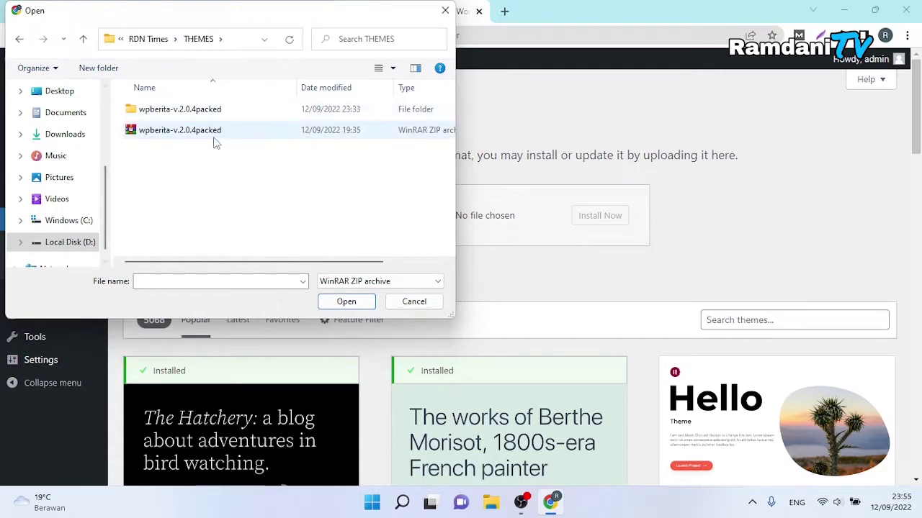
pyautogui.click(142, 139)
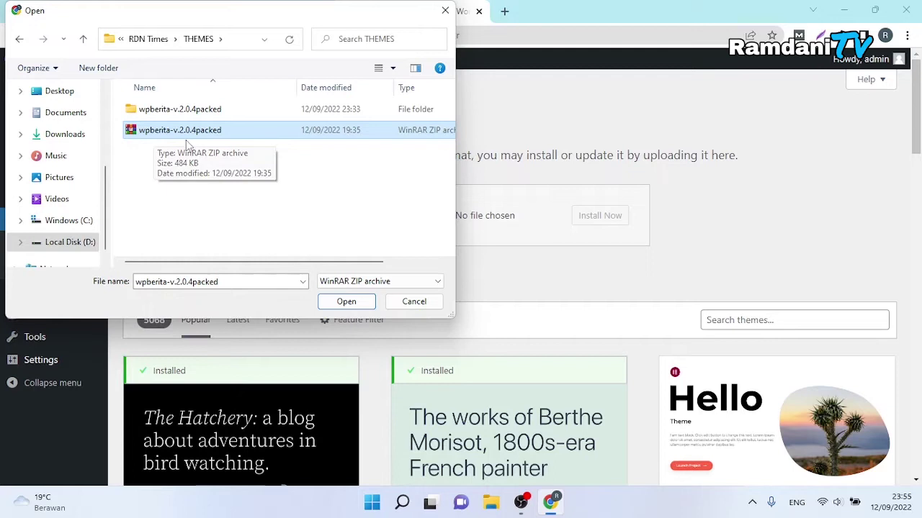
pyautogui.click(151, 114)
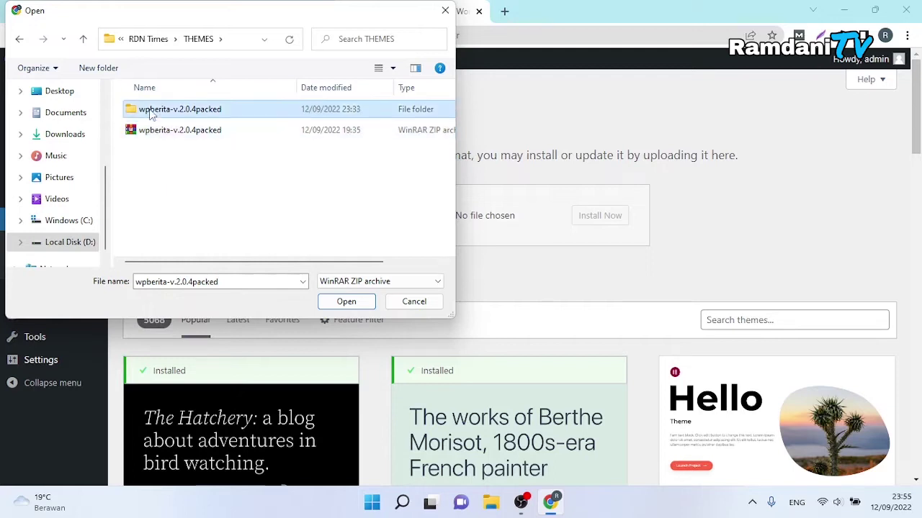
pyautogui.doubleClick(152, 113)
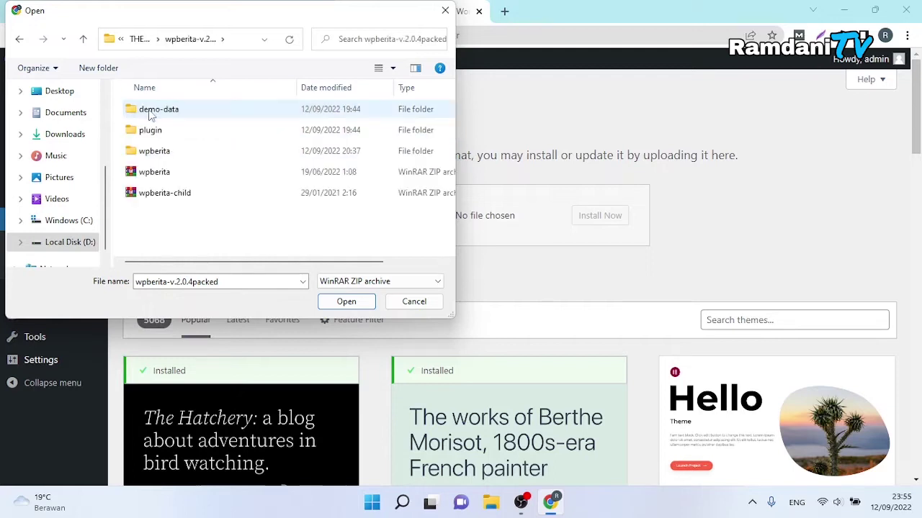
pyautogui.click(154, 175)
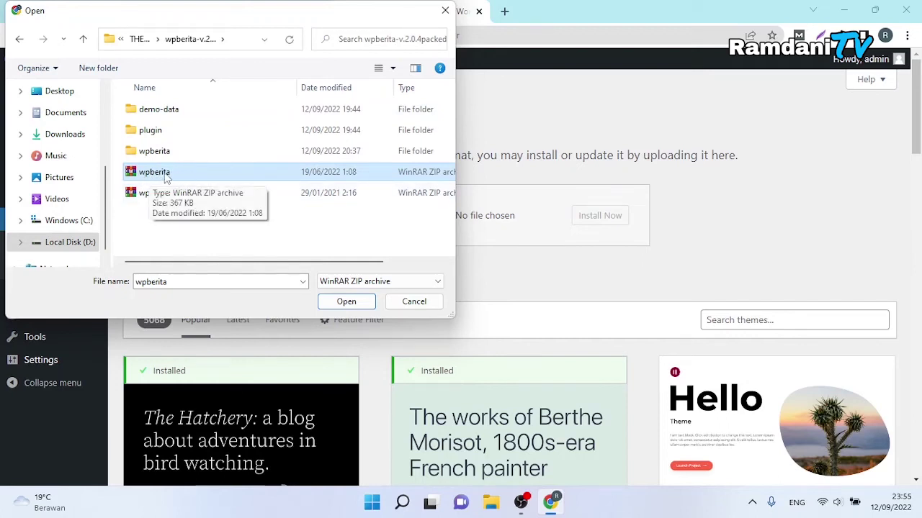
pyautogui.click(346, 302)
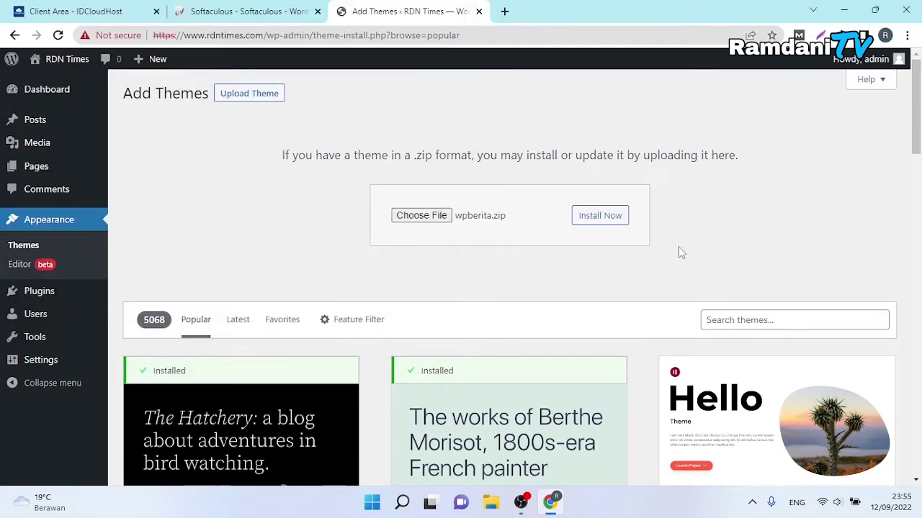
pyautogui.click(602, 223)
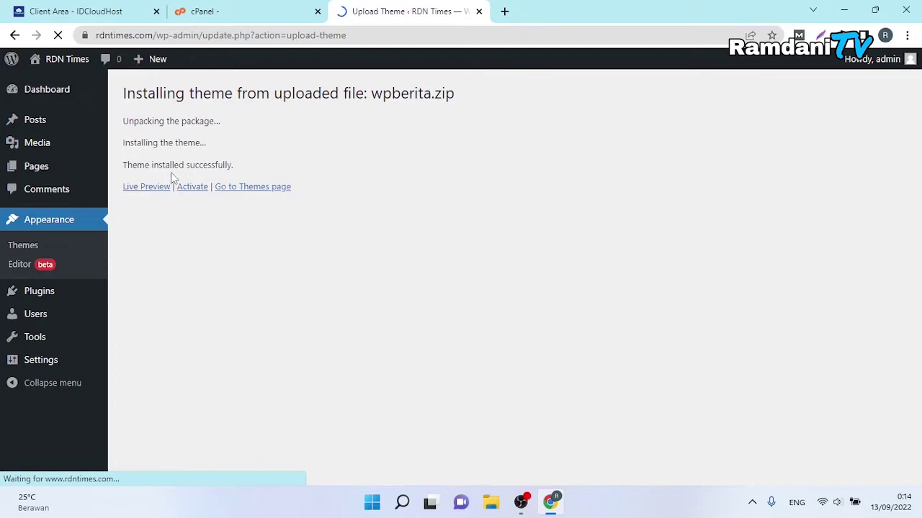
# - Open the live preview of the installed WpBerita theme in a new tab and look over the RDN Times homepage
pyautogui.click(229, 10)
pyautogui.click(387, 9)
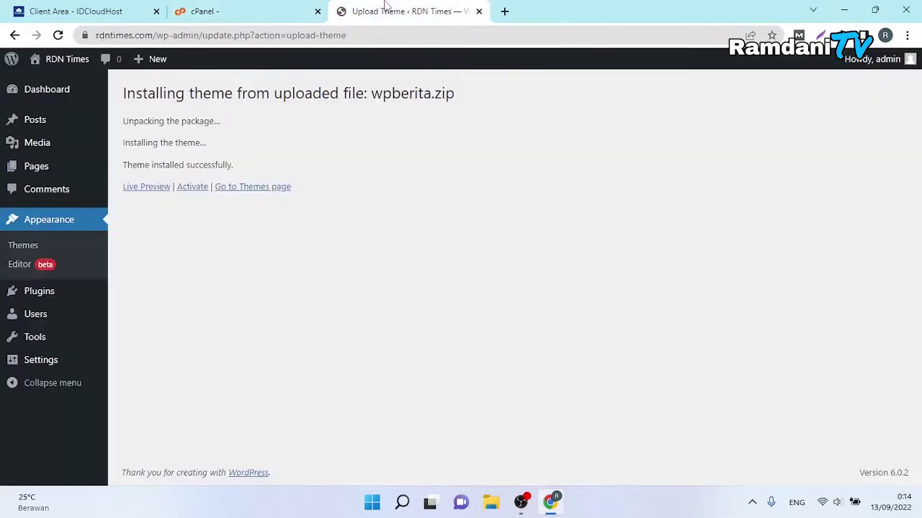
pyautogui.rightClick(152, 195)
pyautogui.click(165, 199)
pyautogui.click(529, 7)
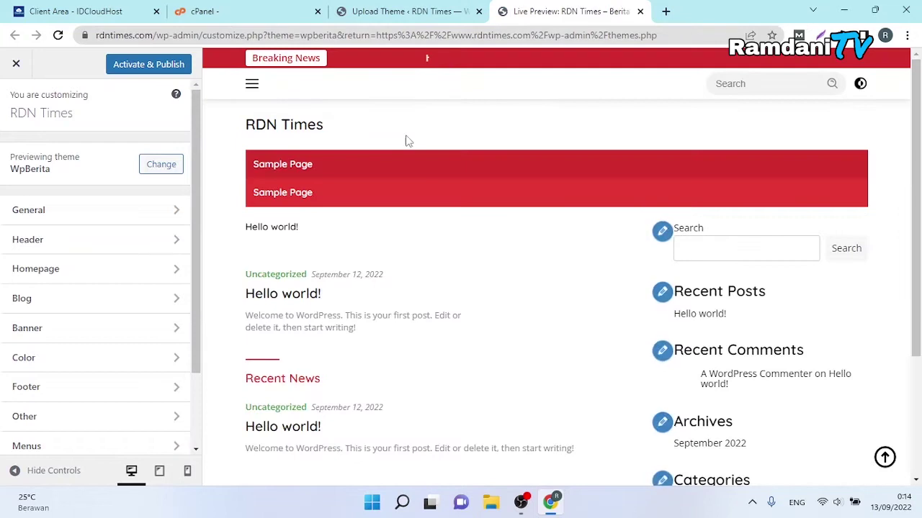
pyautogui.scroll(-2, 792, 101)
pyautogui.scroll(2, 684, 90)
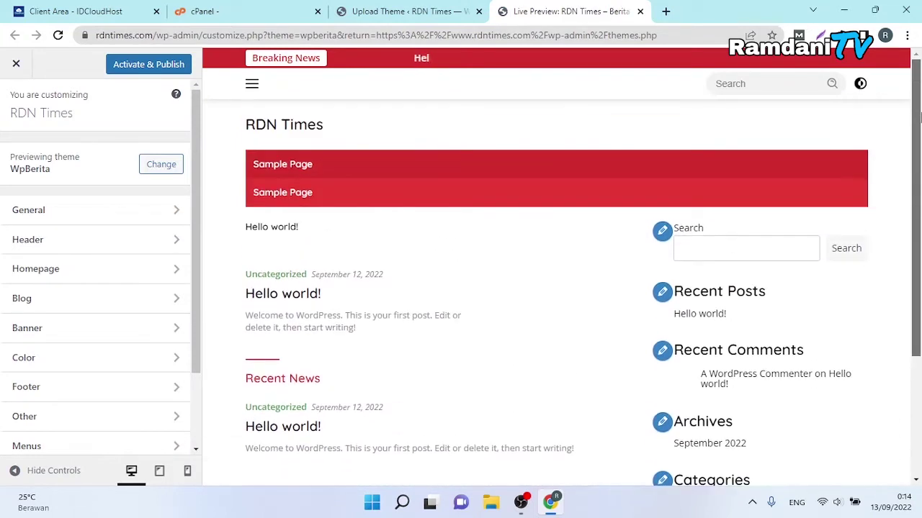
# - Return to the theme installation result and open the Themes page in a separate tab
pyautogui.click(403, 11)
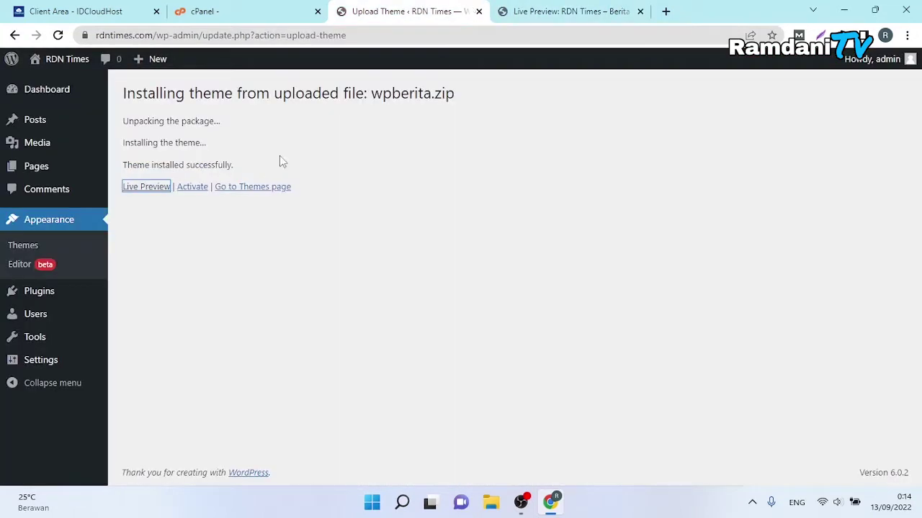
pyautogui.keyDown('ctrl'); pyautogui.click(242, 190); pyautogui.keyUp('ctrl')
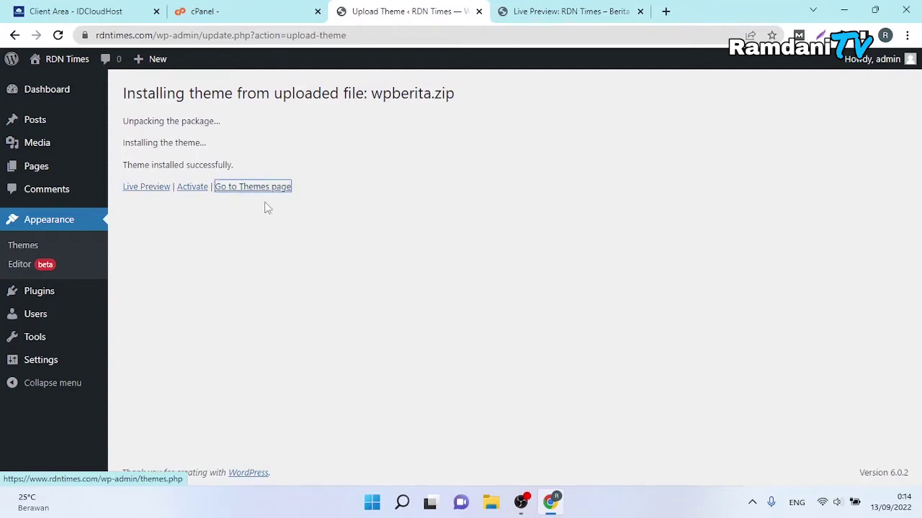
pyautogui.click(647, 9)
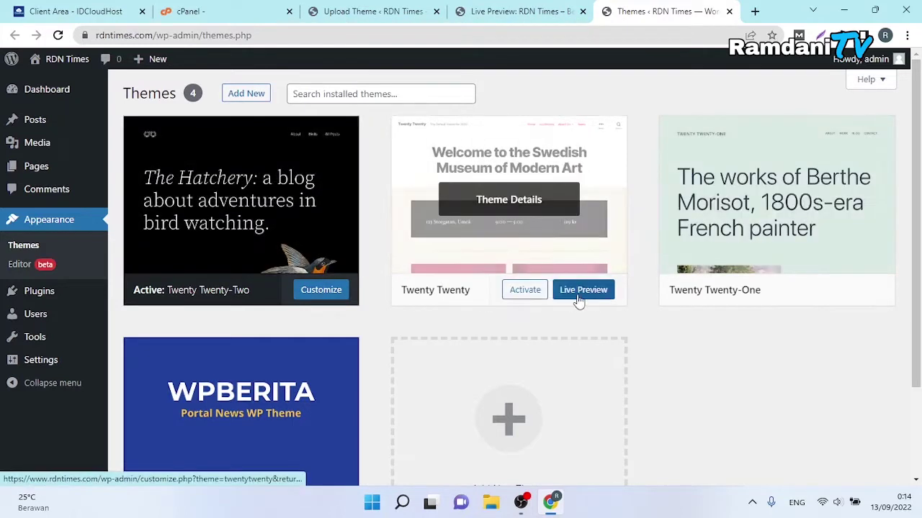
pyautogui.moveTo(748, 244)
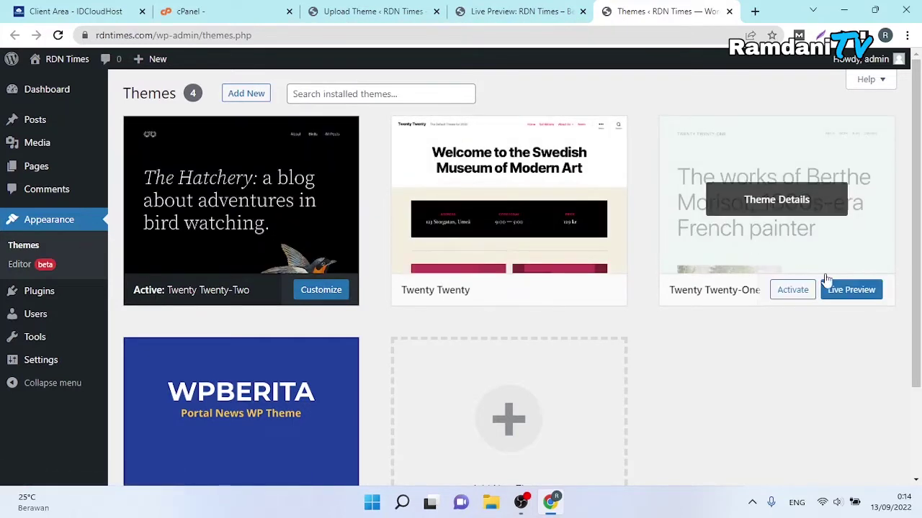
# - Delete the Twenty Twenty theme from its details view and confirm the deletion
pyautogui.click(529, 209)
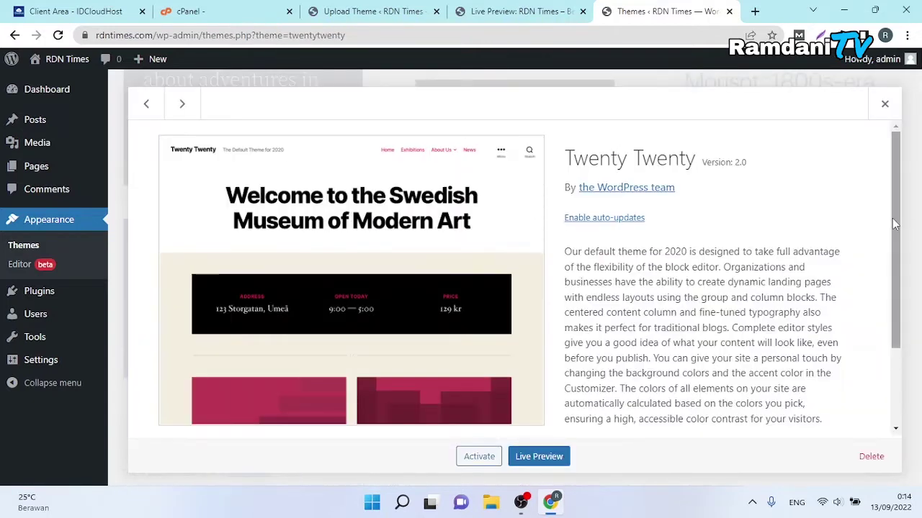
pyautogui.moveTo(895, 217); pyautogui.dragTo(885, 345)
pyautogui.click(871, 458)
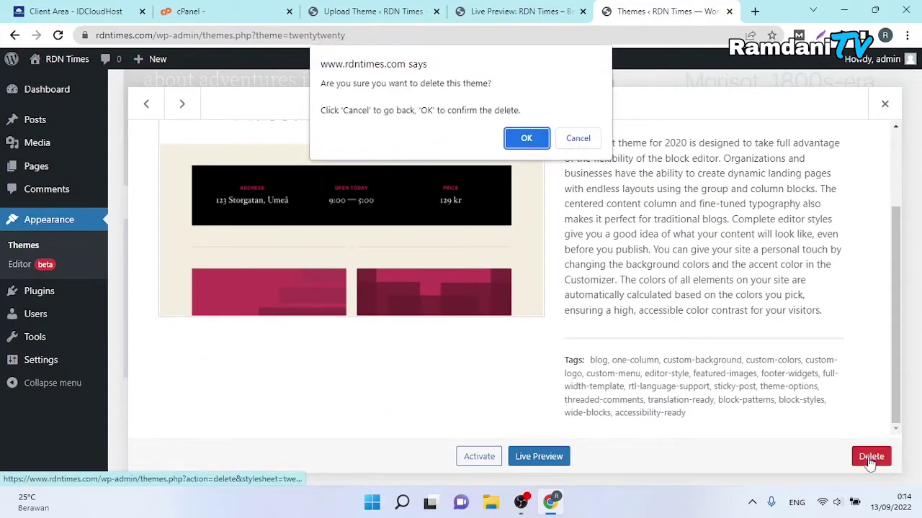
pyautogui.click(524, 138)
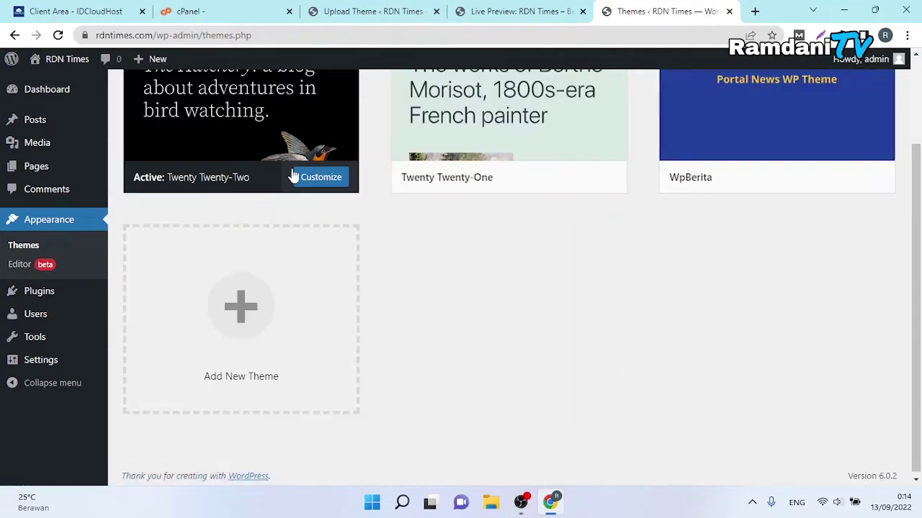
# - Check the theme details of the active Twenty Twenty-Two theme for a delete option, then close them
pyautogui.scroll(2, 248, 156)
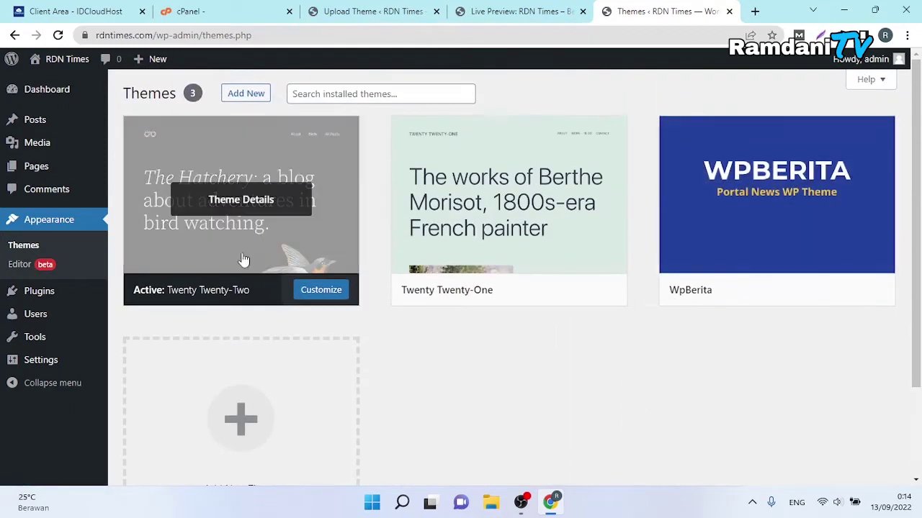
pyautogui.click(268, 207)
pyautogui.moveTo(893, 284); pyautogui.dragTo(858, 438)
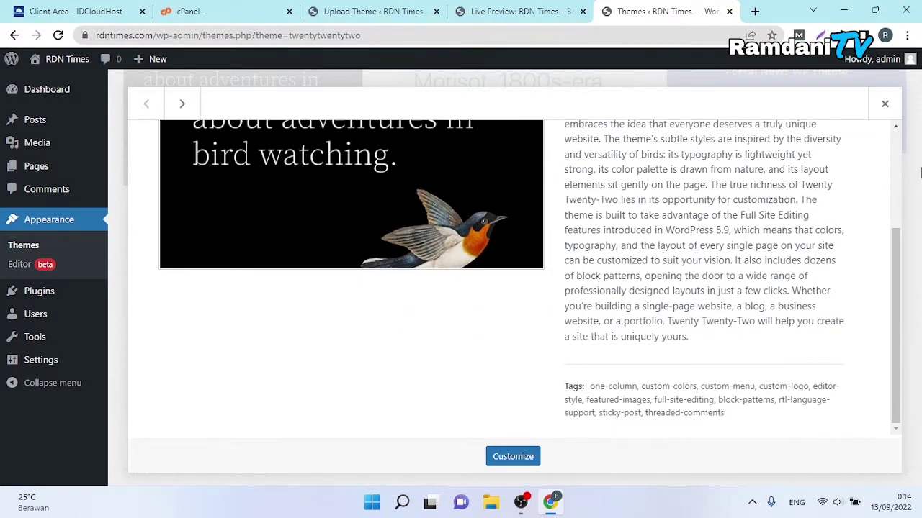
pyautogui.click(920, 294)
pyautogui.scroll(3, 528, 398)
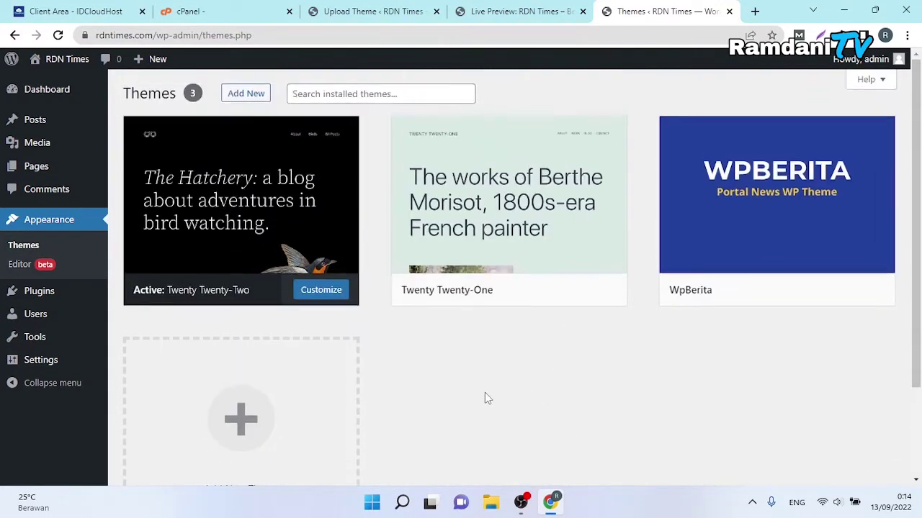
# - Delete the Twenty Twenty-One theme from its details view and confirm the deletion
pyautogui.click(516, 202)
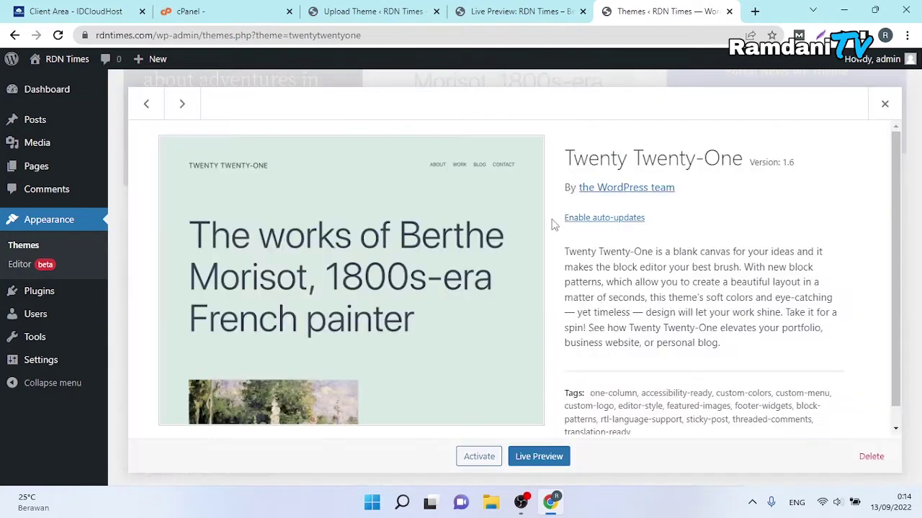
pyautogui.scroll(-1, 863, 442)
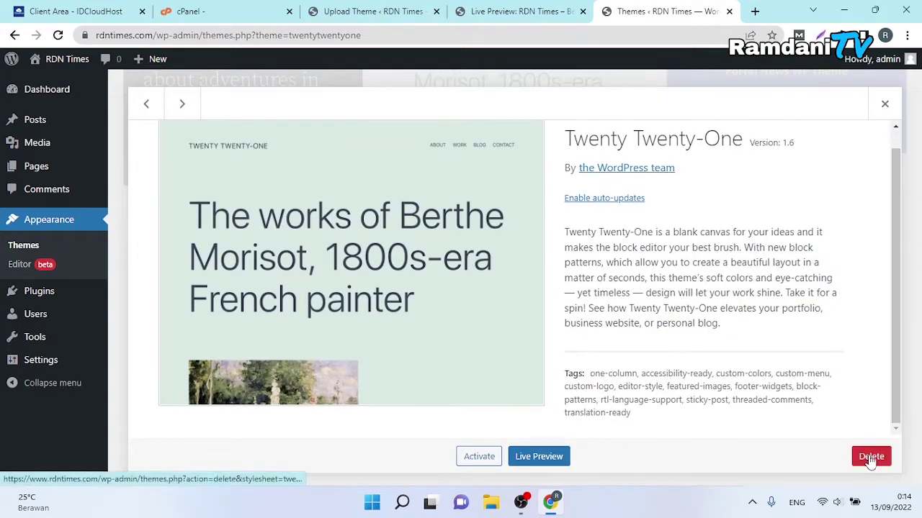
pyautogui.click(871, 457)
pyautogui.click(526, 138)
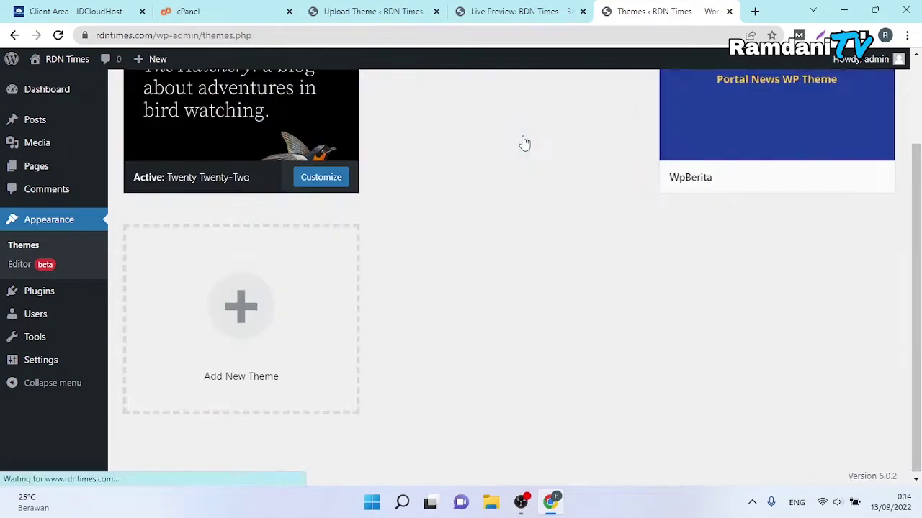
# - Inspect the active Twenty Twenty-Two theme's details and its site editor, then close that tab
pyautogui.click(285, 214)
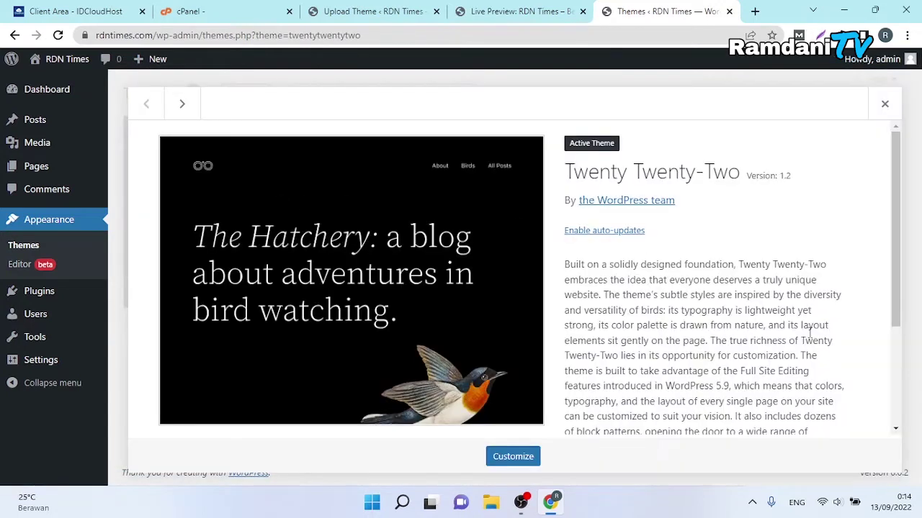
pyautogui.scroll(-3, 792, 385)
pyautogui.click(529, 455)
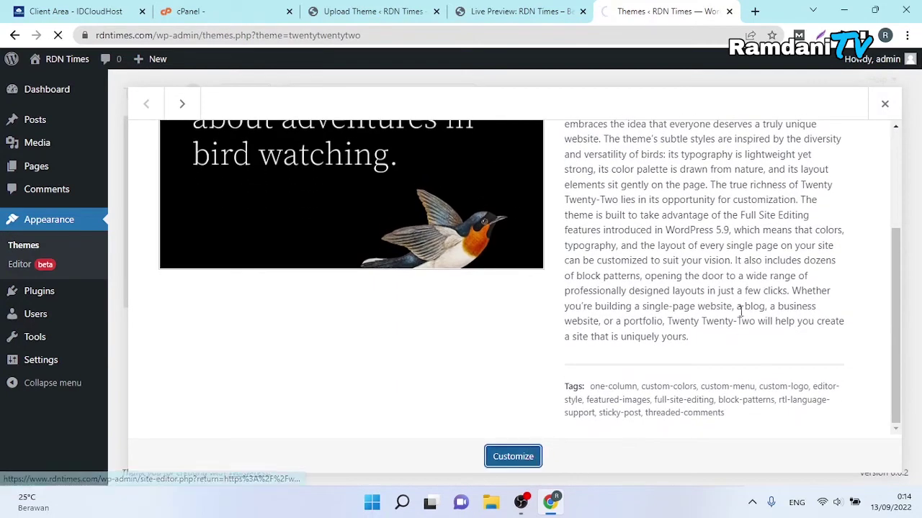
pyautogui.scroll(3, 778, 367)
pyautogui.scroll(-2, 777, 368)
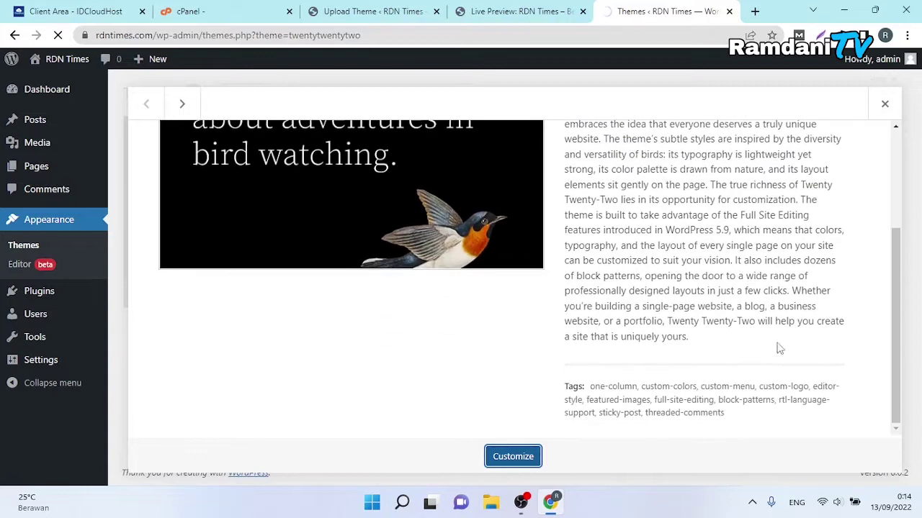
pyautogui.scroll(3, 890, 389)
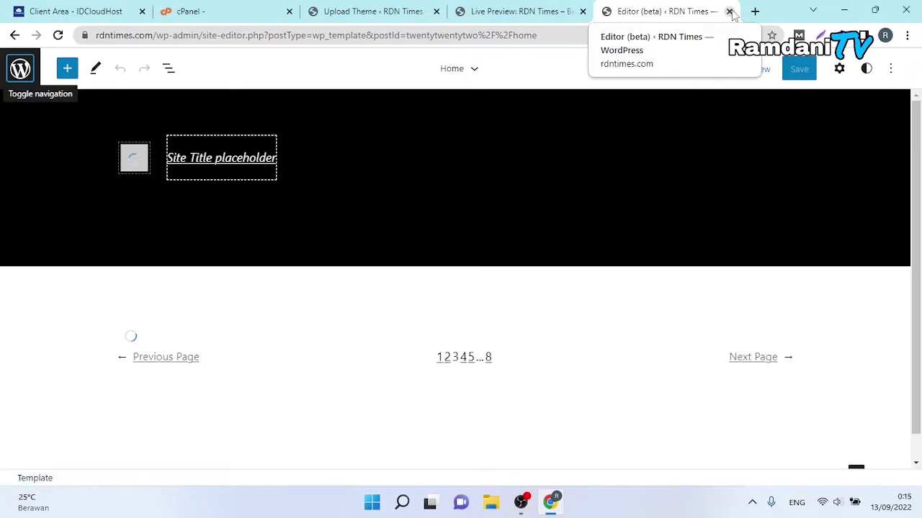
pyautogui.click(730, 12)
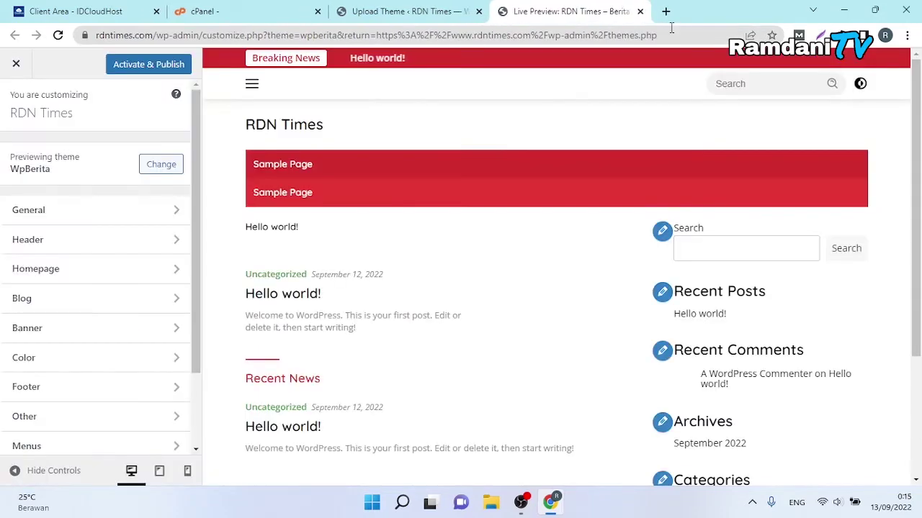
# - Return to the theme installation result and open the list of installed themes from there
pyautogui.click(267, 9)
pyautogui.click(362, 9)
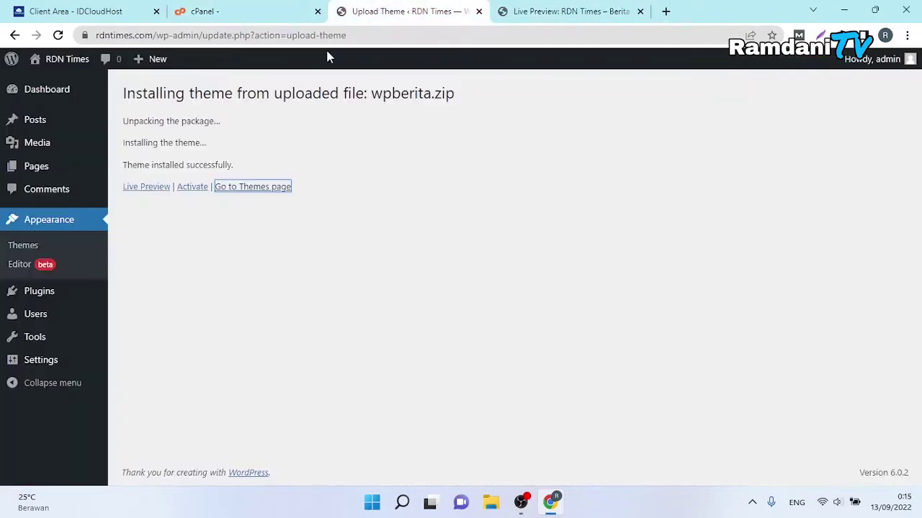
pyautogui.click(42, 246)
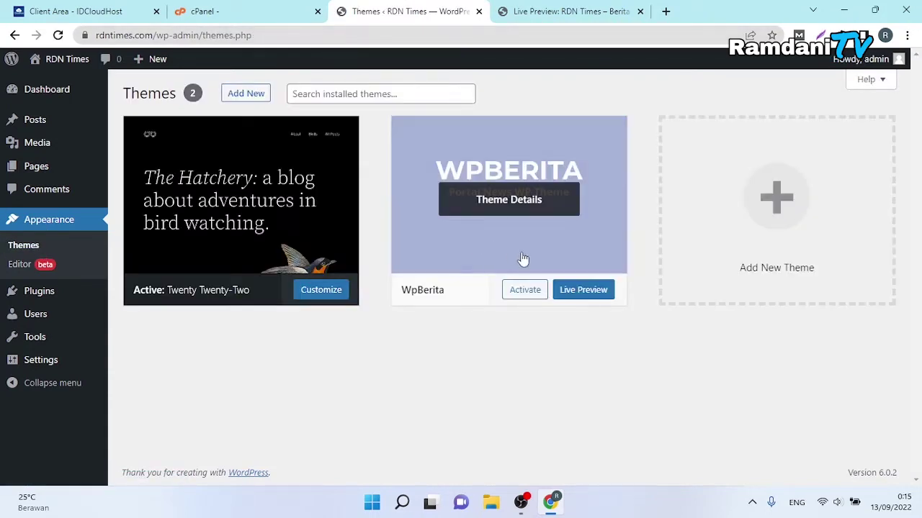
pyautogui.click(529, 291)
pyautogui.click(529, 296)
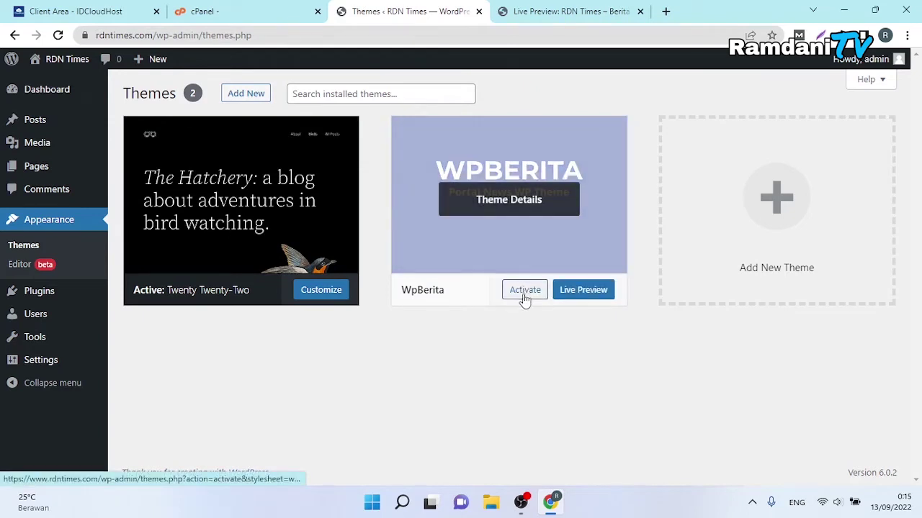
# - Open the WpBerita theme's live preview in a new tab and look over the previewed homepage
pyautogui.rightClick(591, 299)
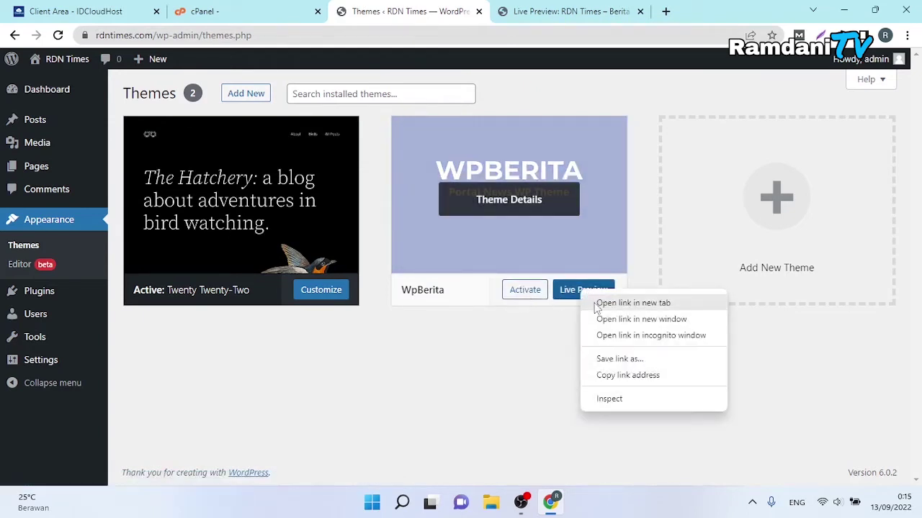
pyautogui.click(596, 303)
pyautogui.click(529, 11)
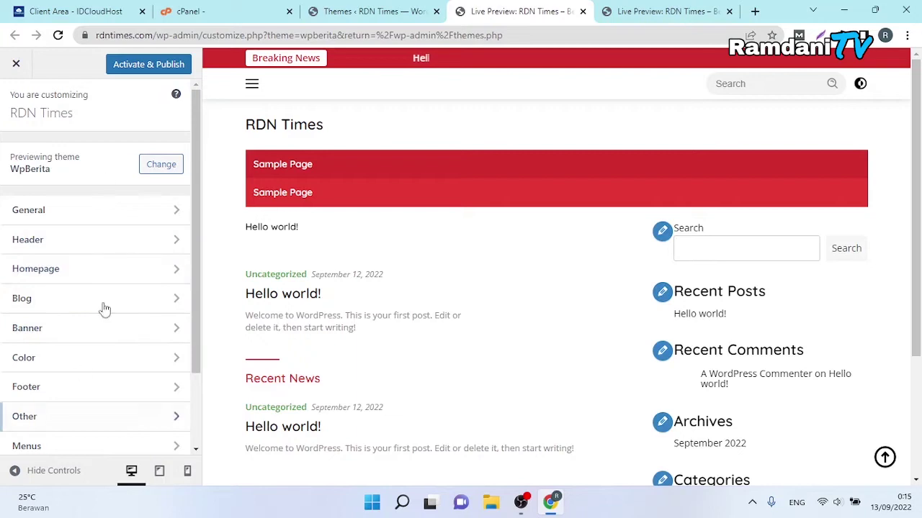
pyautogui.scroll(-5, 920, 165)
pyautogui.scroll(5, 921, 164)
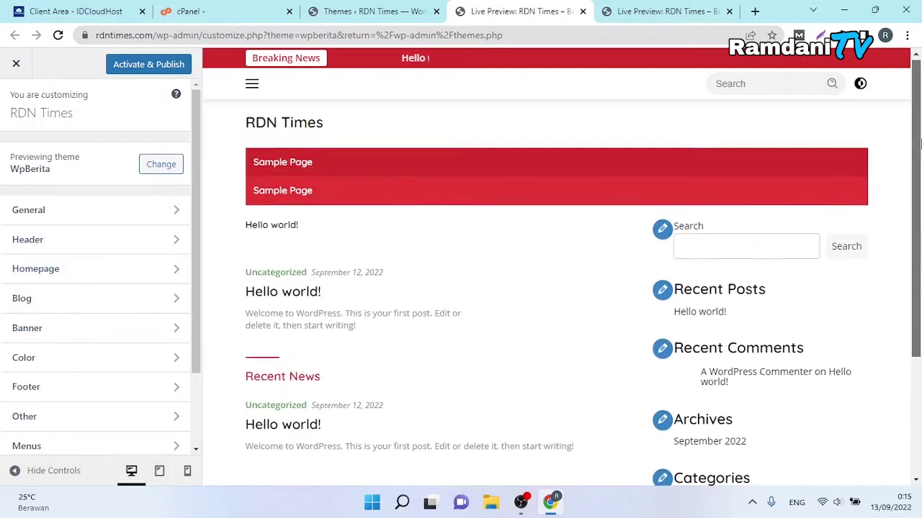
# - Go back to the Themes page and activate the WpBerita theme
pyautogui.click(384, 6)
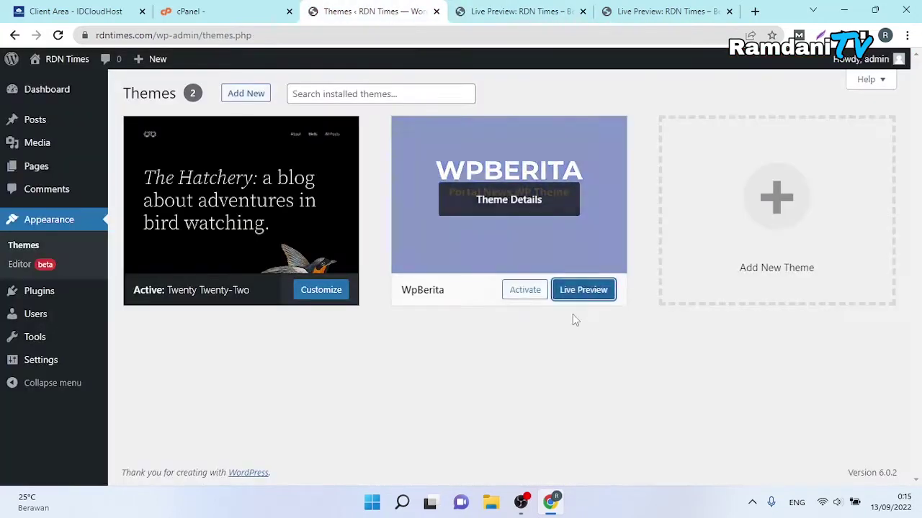
pyautogui.click(523, 291)
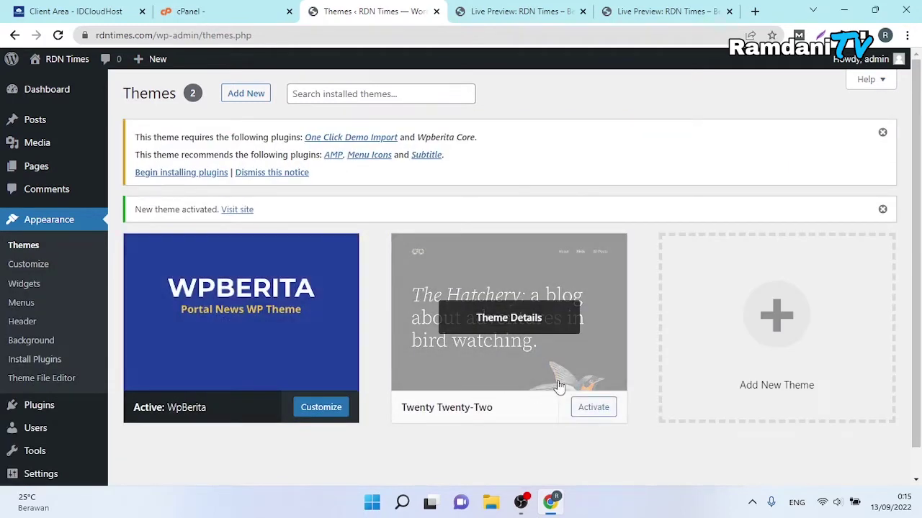
# - Delete the inactive Twenty Twenty-Two theme from its details view and confirm the deletion
pyautogui.click(520, 312)
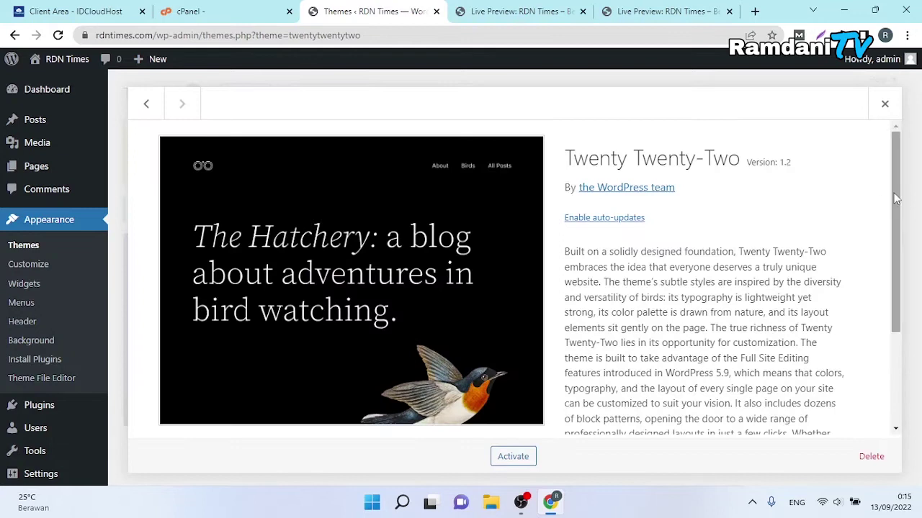
pyautogui.scroll(-5, 857, 428)
pyautogui.click(872, 457)
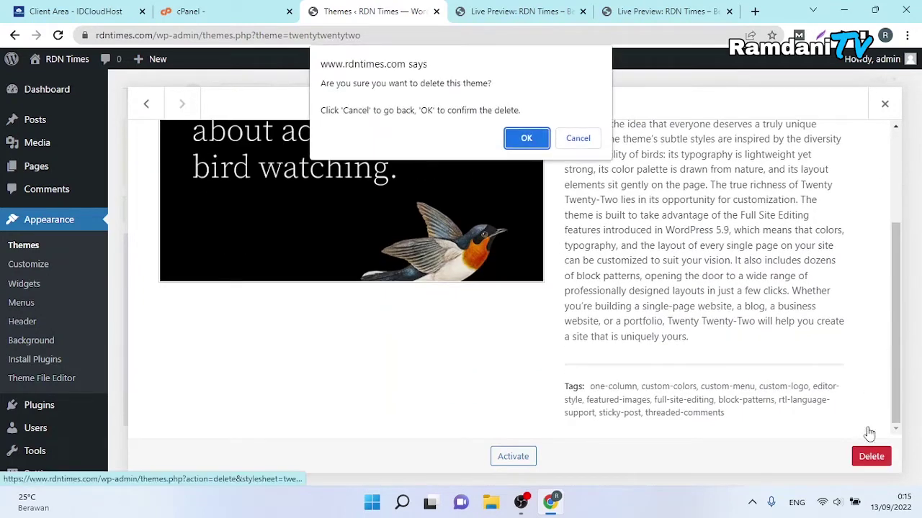
pyautogui.click(506, 148)
pyautogui.scroll(-2, 675, 272)
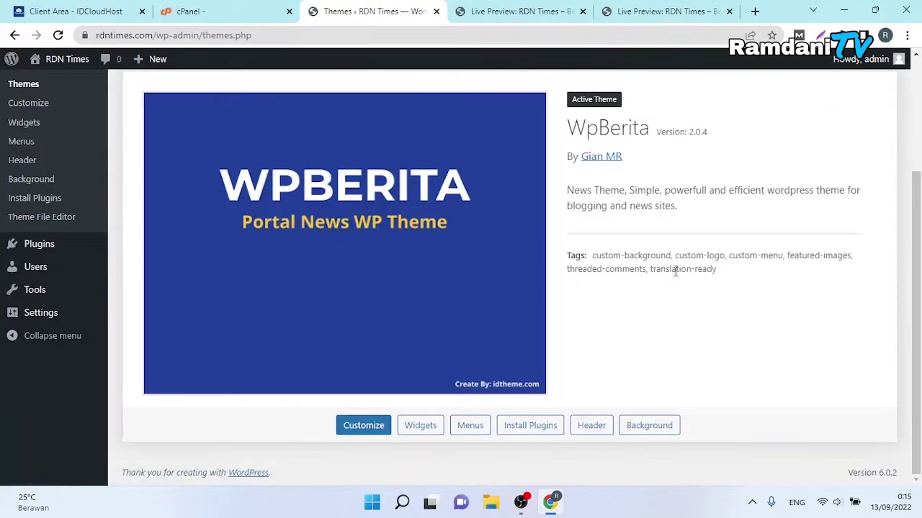
pyautogui.moveTo(919, 293); pyautogui.dragTo(918, 182)
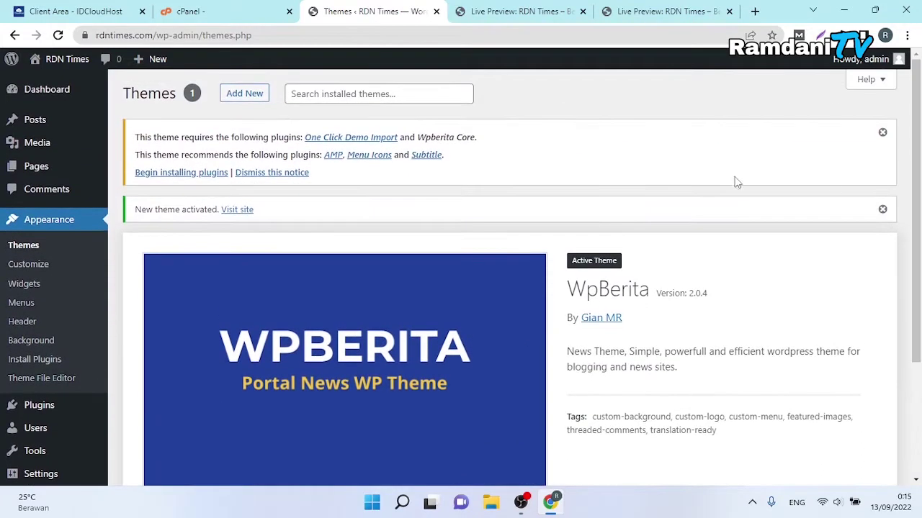
# - Visit the RDN Times site in a new tab to view its homepage, and close the older WpBerita live preview
pyautogui.rightClick(248, 211)
pyautogui.click(256, 220)
pyautogui.click(542, 8)
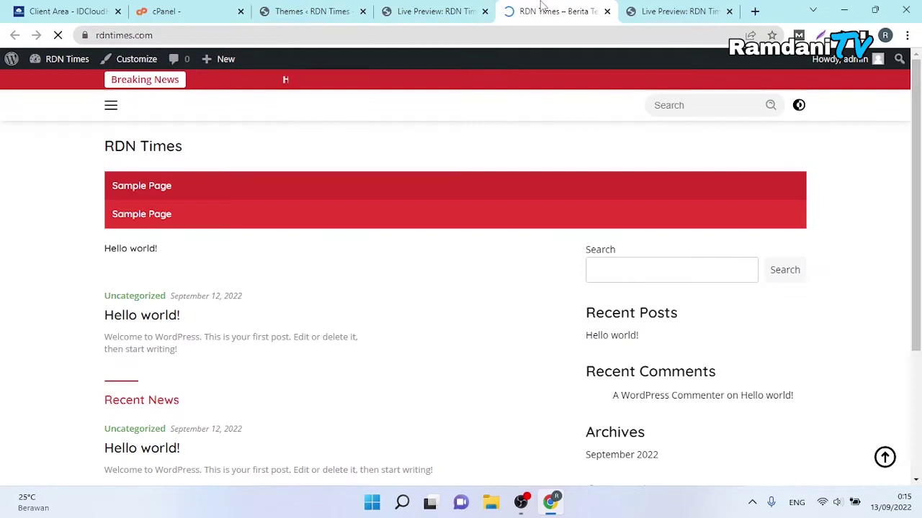
pyautogui.moveTo(918, 133); pyautogui.dragTo(866, 91)
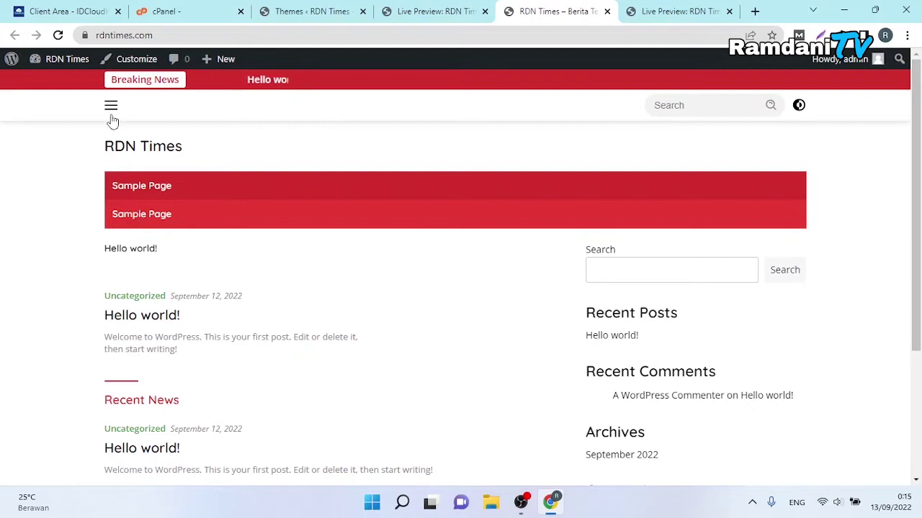
pyautogui.click(670, 11)
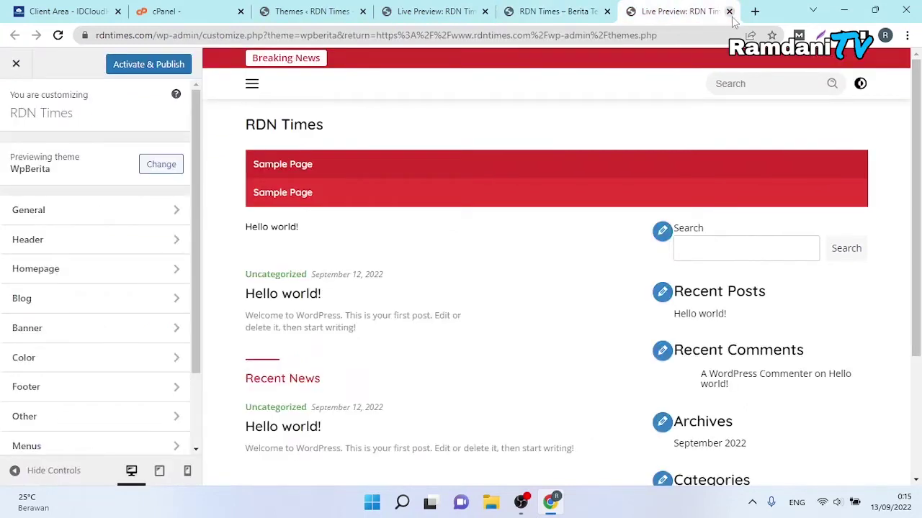
pyautogui.click(728, 11)
# - Search Google for kentooz in a new tab and open the Wpberita theme page from the results
pyautogui.click(754, 11)
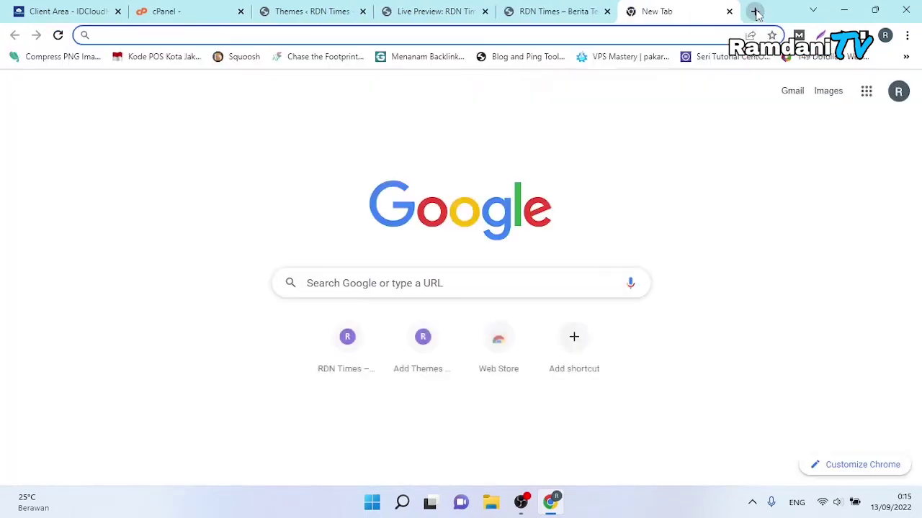
pyautogui.write('kentoo')
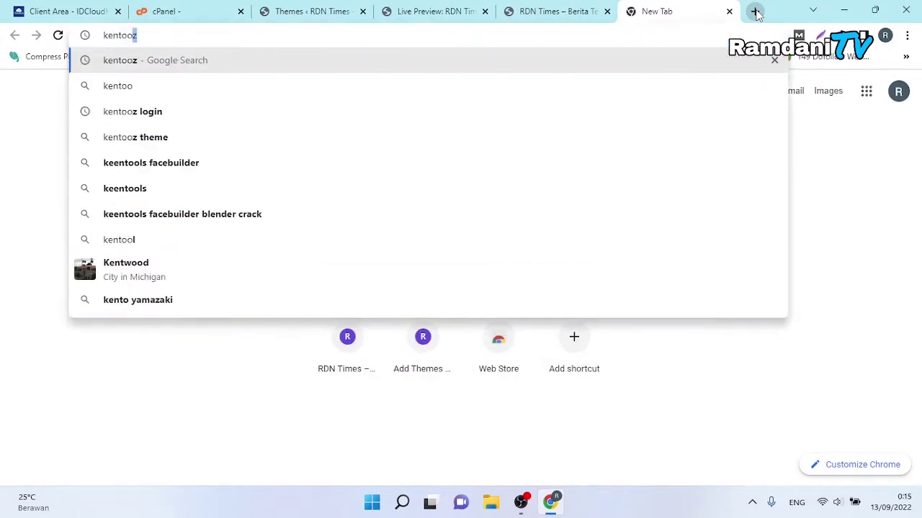
pyautogui.press('Return')
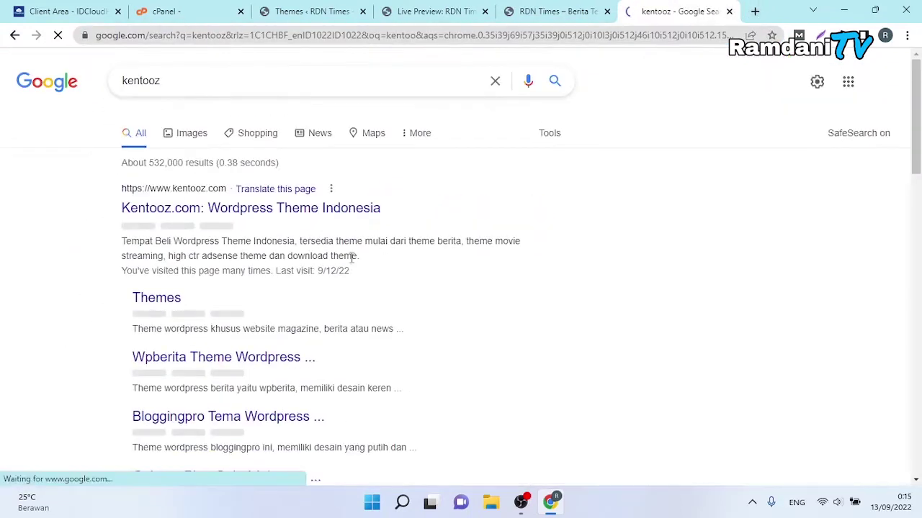
pyautogui.click(232, 360)
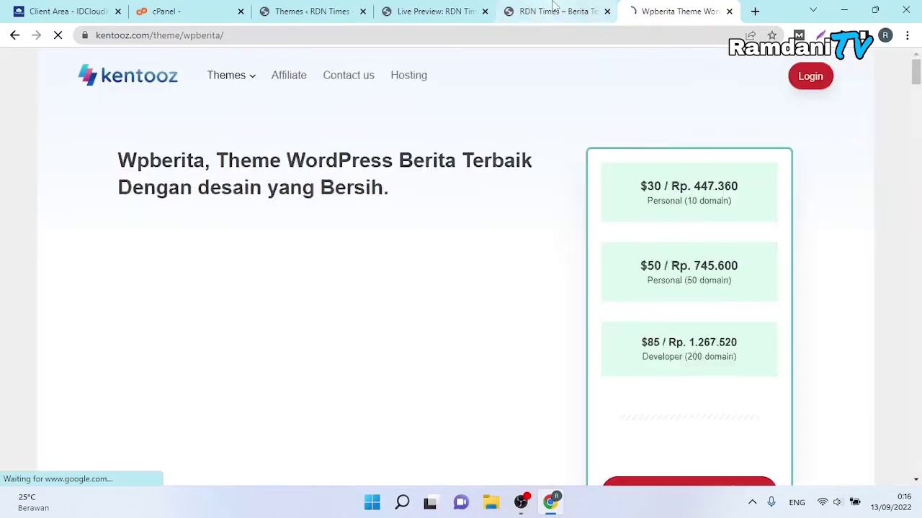
# - Open the Wpberita theme's demo site from the Kentooz page and close the Kentooz tab
pyautogui.scroll(-3, 432, 245)
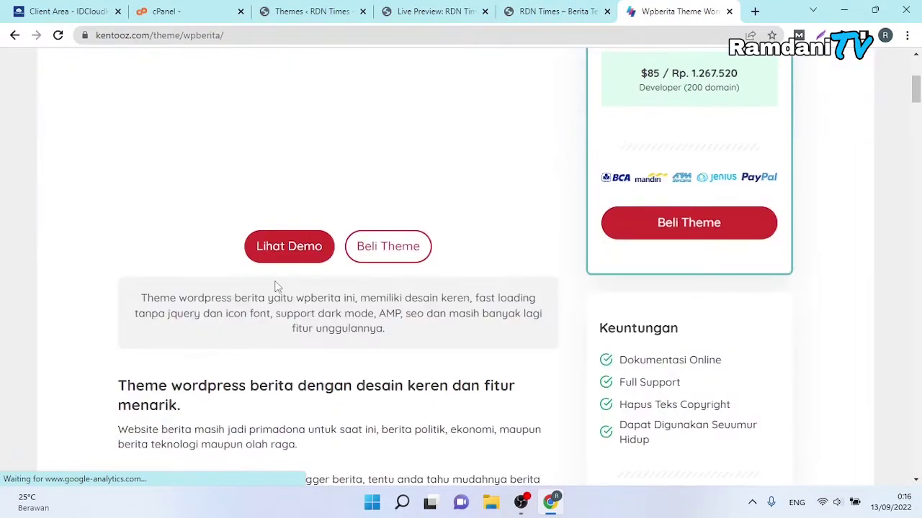
pyautogui.click(278, 246)
pyautogui.click(625, 17)
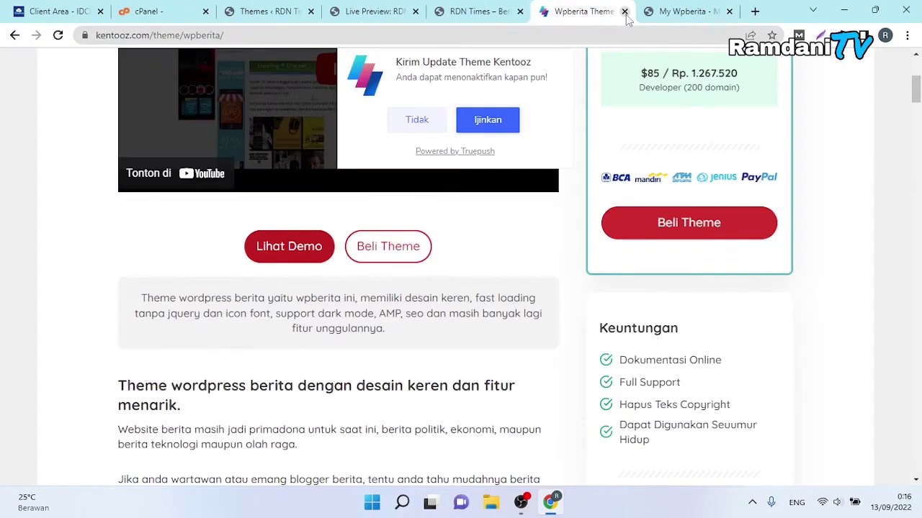
pyautogui.click(625, 13)
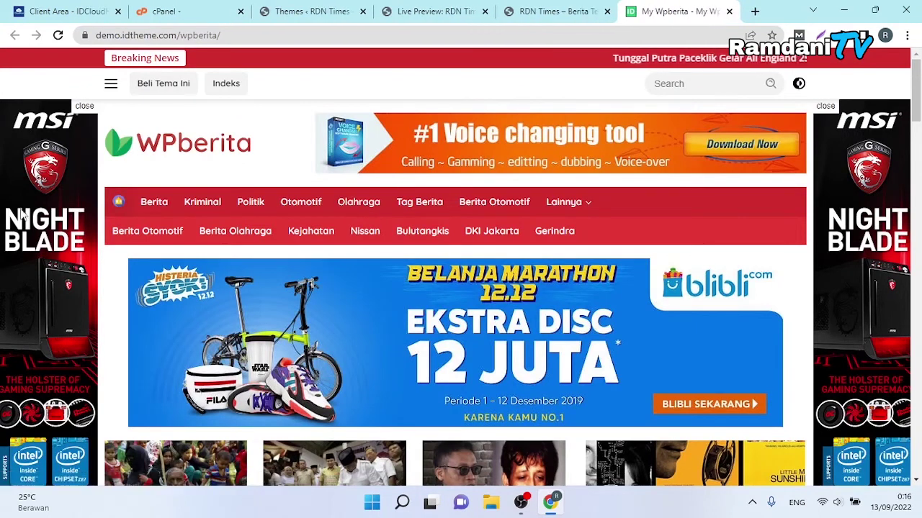
# - Compare the RDN Times homepage with its live preview, close the homepage tab and return to the Themes page
pyautogui.click(554, 12)
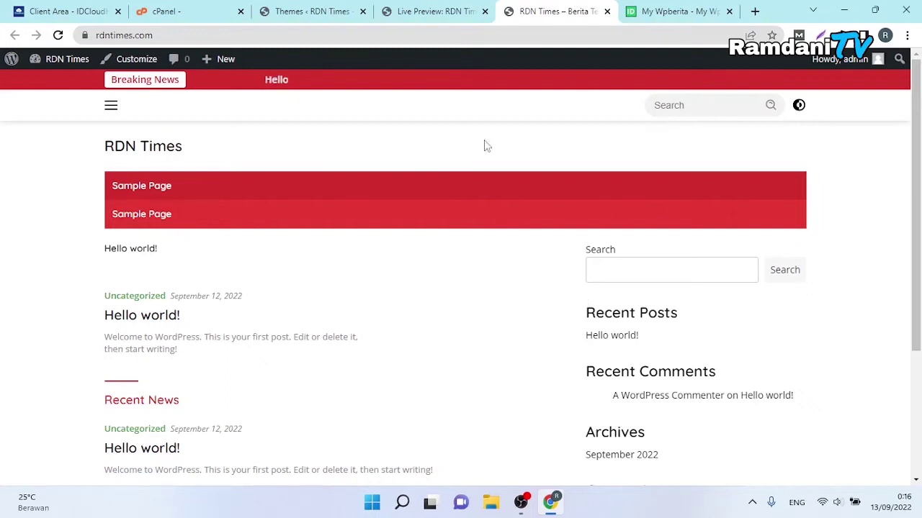
pyautogui.click(432, 11)
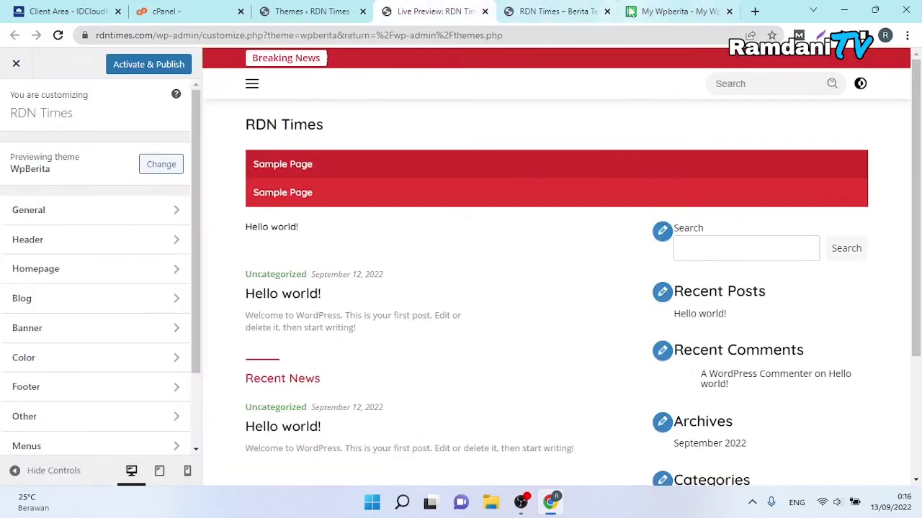
pyautogui.click(607, 11)
pyautogui.click(326, 10)
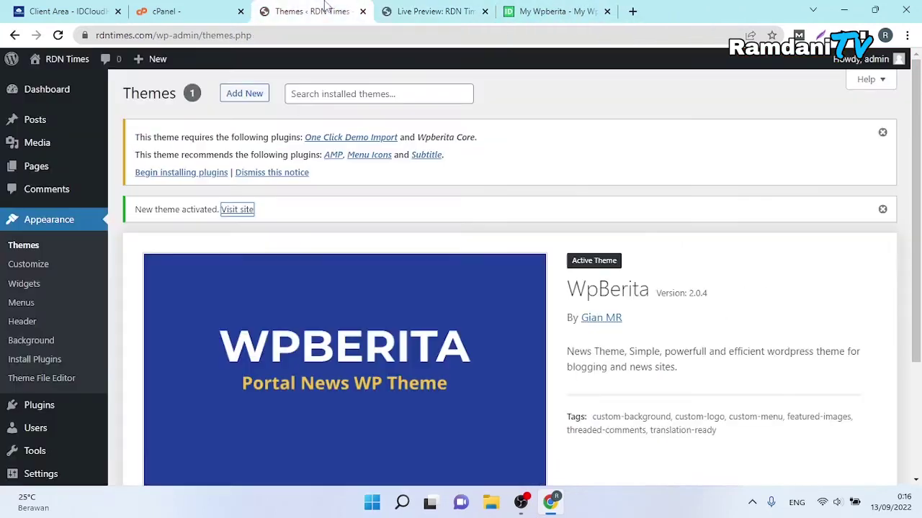
pyautogui.scroll(-2, 548, 281)
pyautogui.scroll(2, 444, 282)
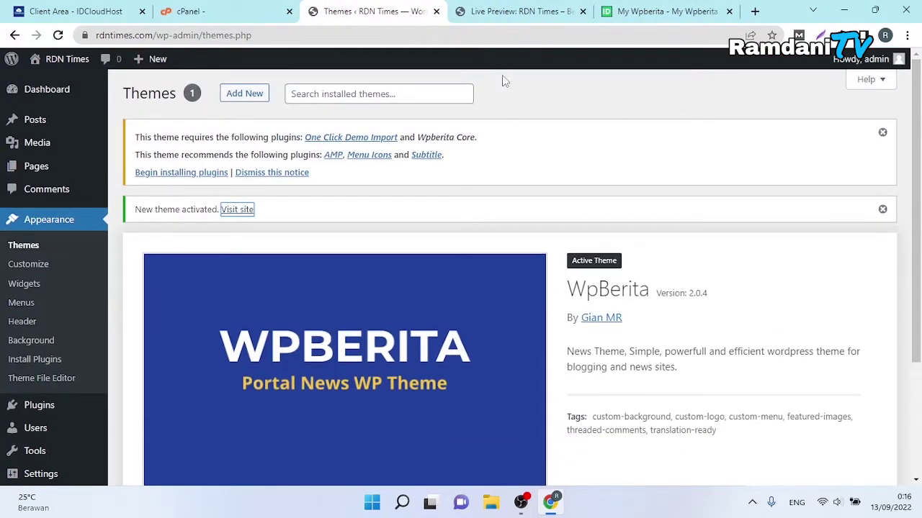
# - Examine the Wpberita demo homepage's layout and the plugins the theme requires on the Themes page
pyautogui.click(662, 12)
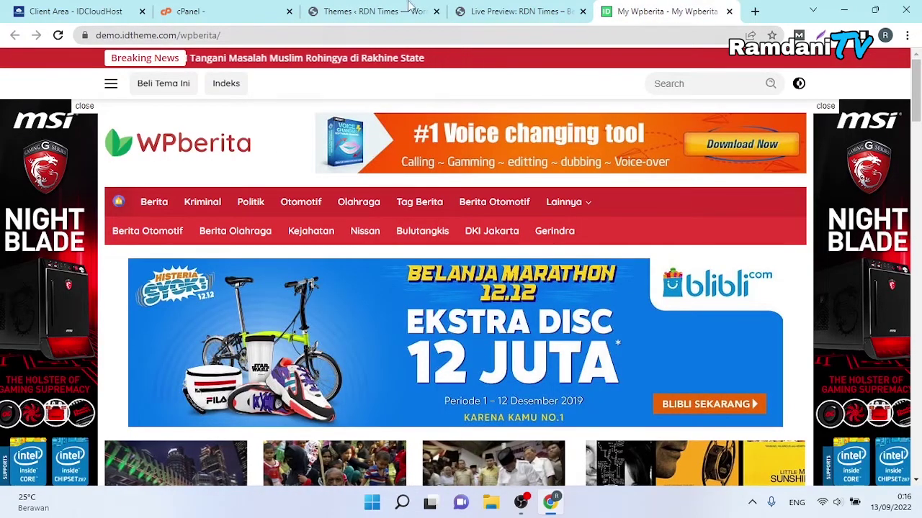
pyautogui.click(518, 11)
pyautogui.click(375, 11)
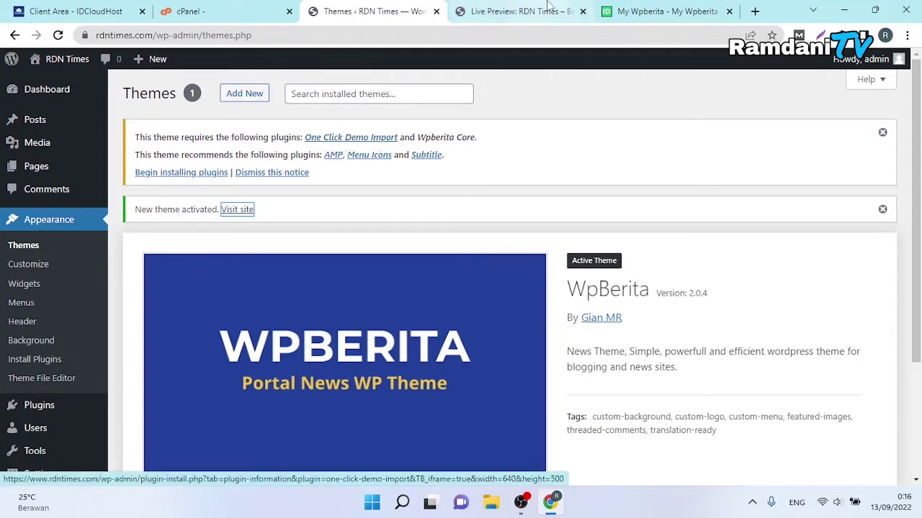
pyautogui.click(666, 11)
pyautogui.scroll(-2, 288, 351)
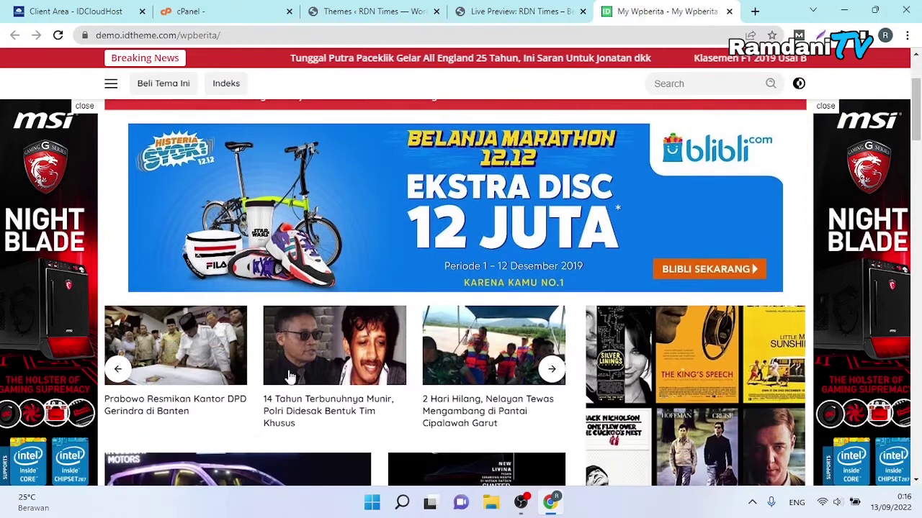
pyautogui.scroll(-1, 362, 408)
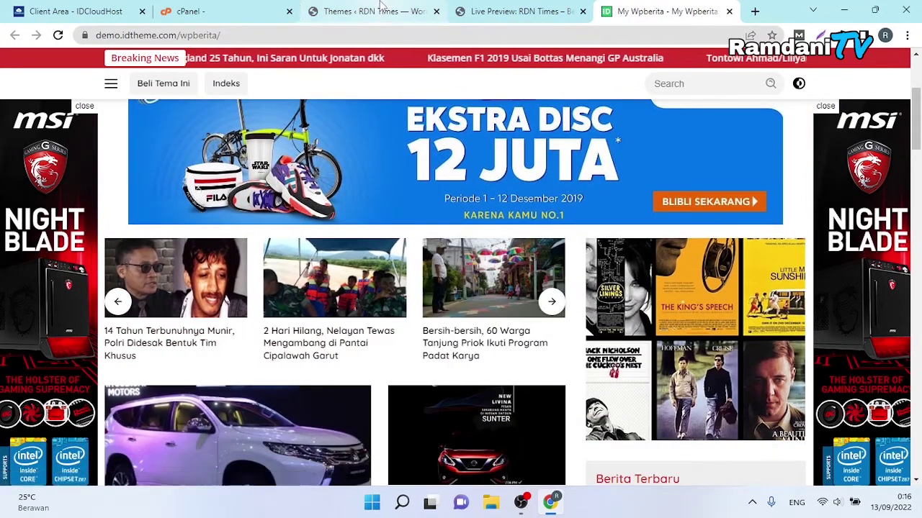
# - Compare the Themes page and the RDN Times live preview with the Wpberita demo homepage
pyautogui.click(318, 7)
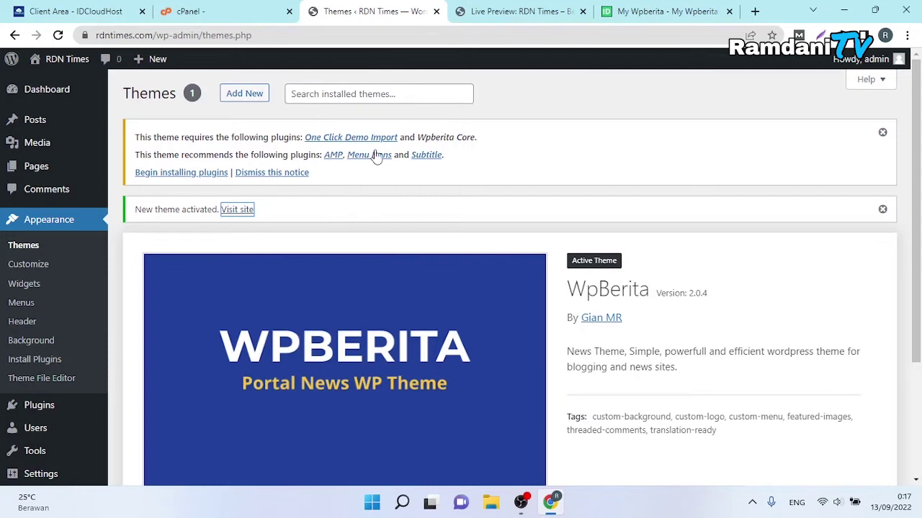
pyautogui.click(511, 13)
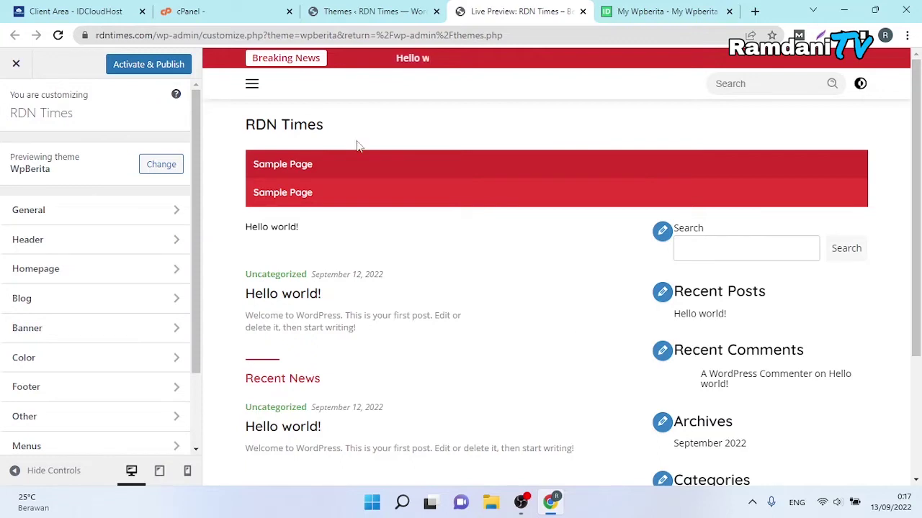
pyautogui.click(634, 11)
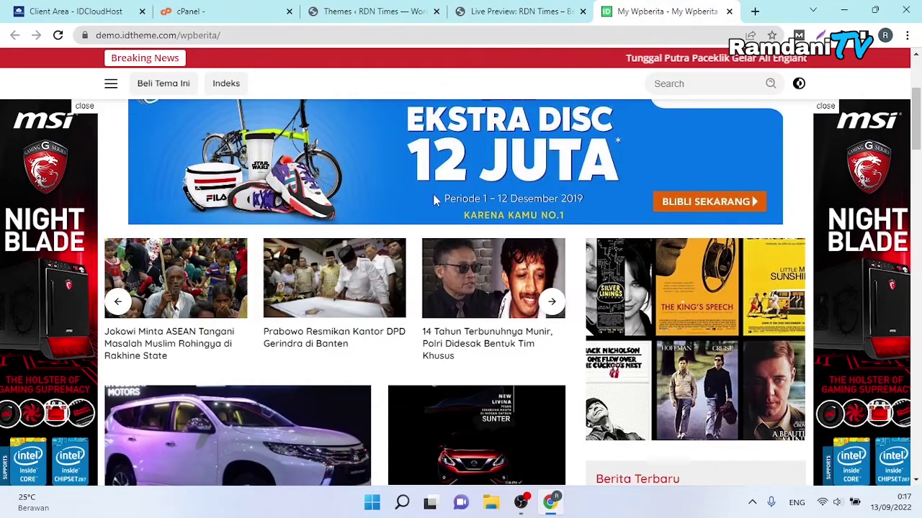
pyautogui.click(393, 15)
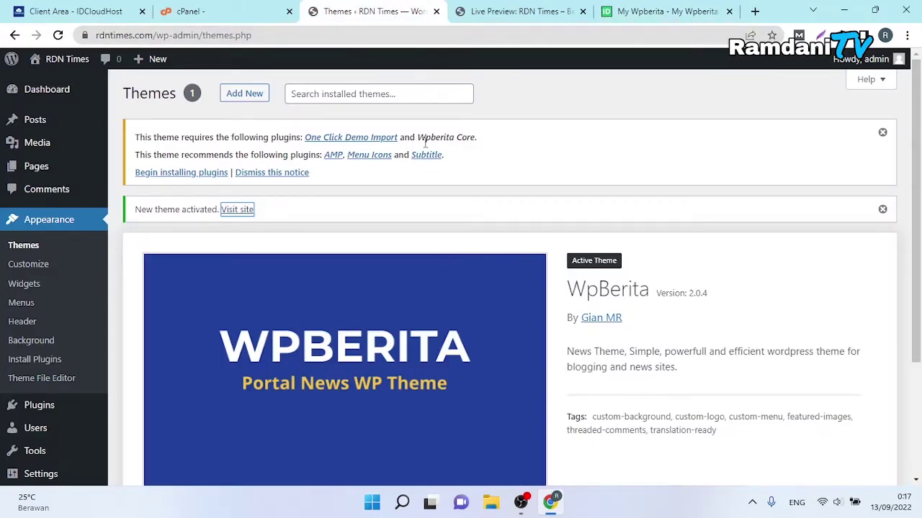
pyautogui.click(634, 10)
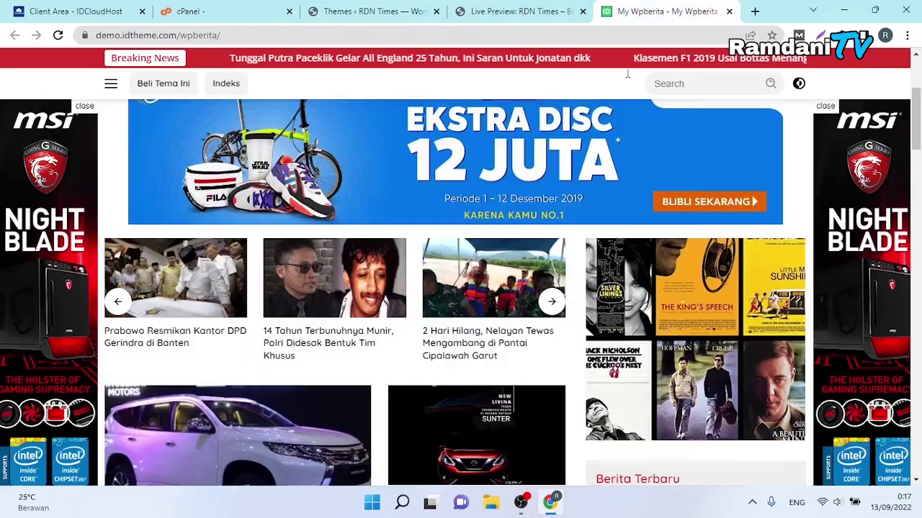
# - Examine the category and label entries in the Wpberita demo site's side menu, then close the menu
pyautogui.scroll(2, 115, 90)
pyautogui.click(111, 85)
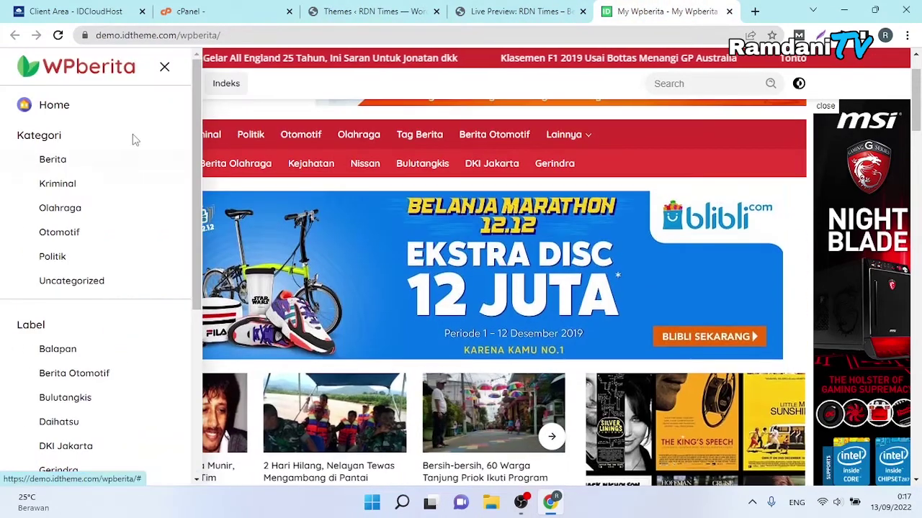
pyautogui.scroll(-4, 86, 302)
pyautogui.scroll(5, 103, 315)
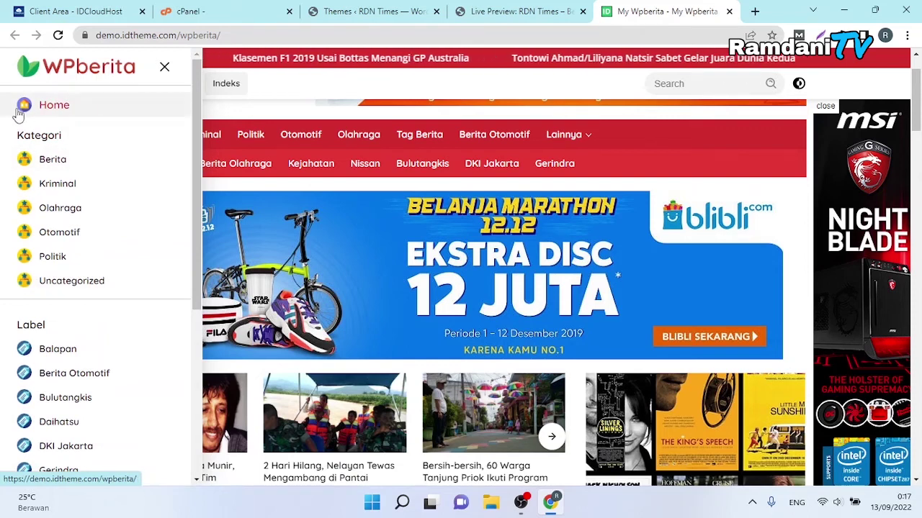
pyautogui.click(167, 68)
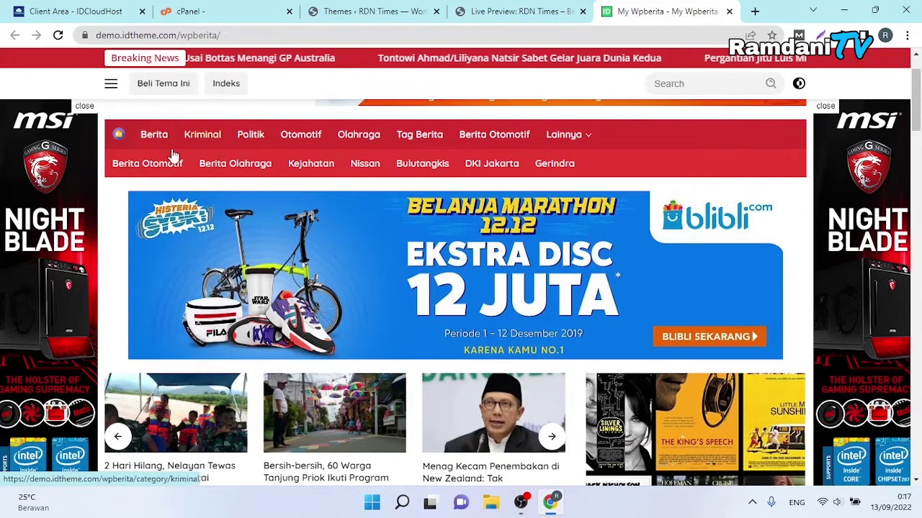
# - Dismiss the plugin notice on the Themes page and close the RDN Times live preview tab
pyautogui.click(521, 9)
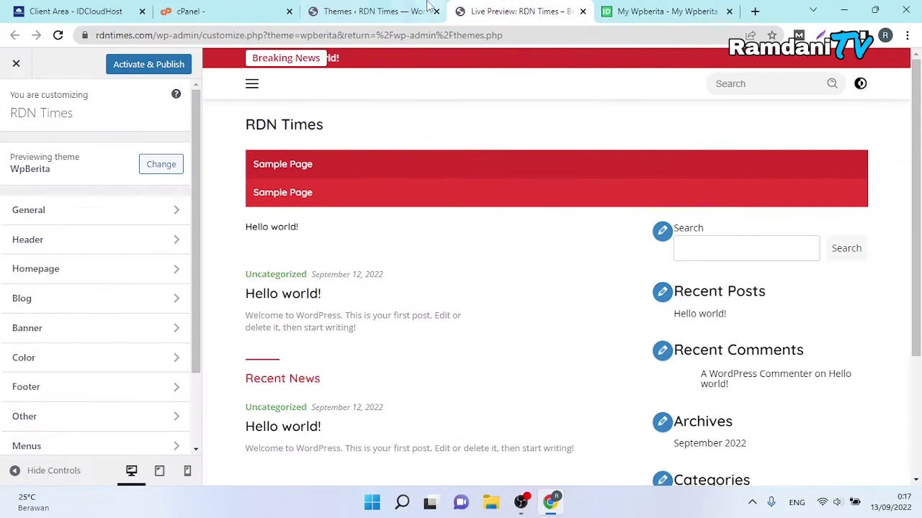
pyautogui.click(387, 8)
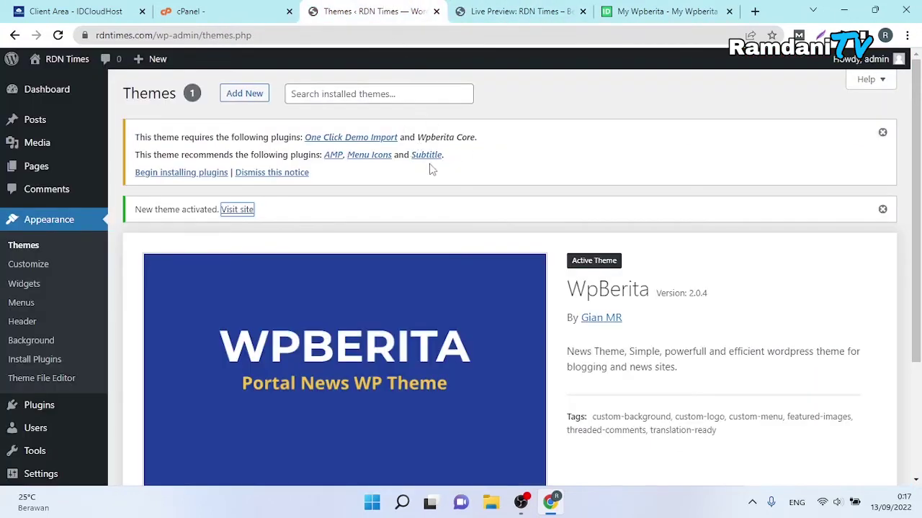
pyautogui.click(882, 134)
pyautogui.scroll(-2, 765, 276)
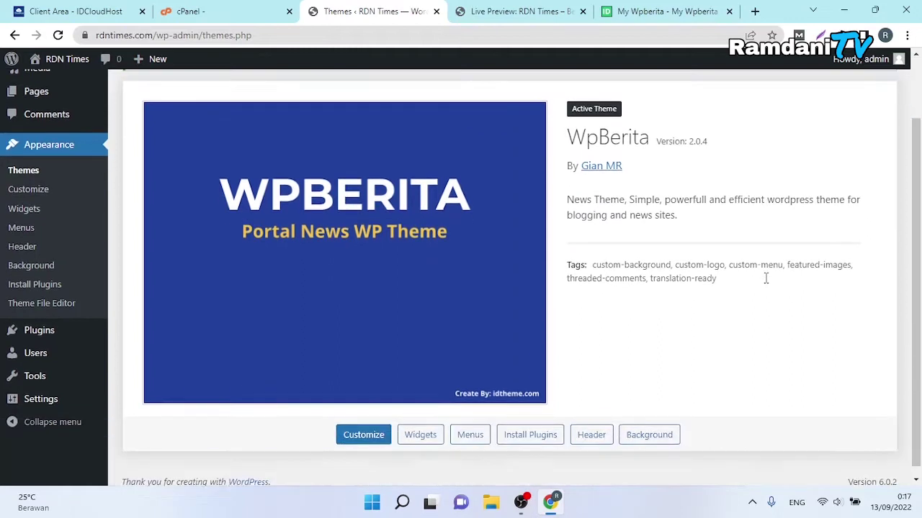
pyautogui.click(504, 10)
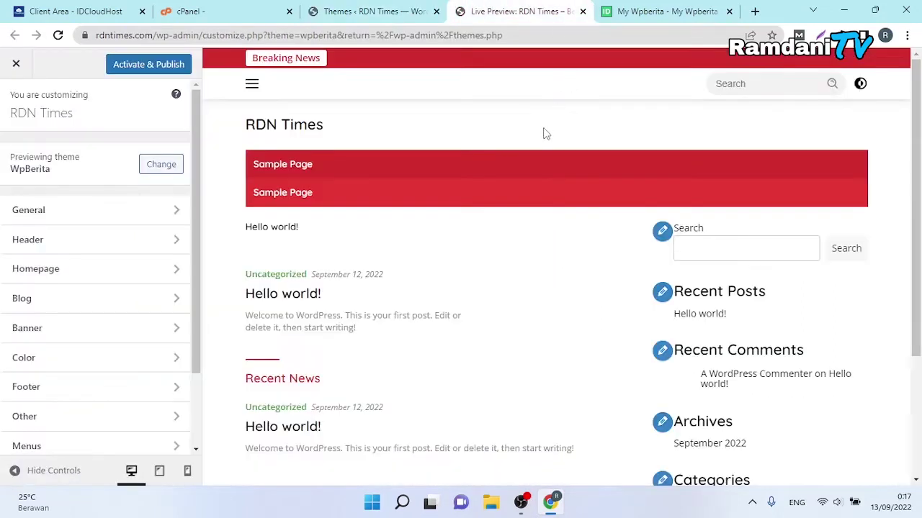
pyautogui.click(317, 13)
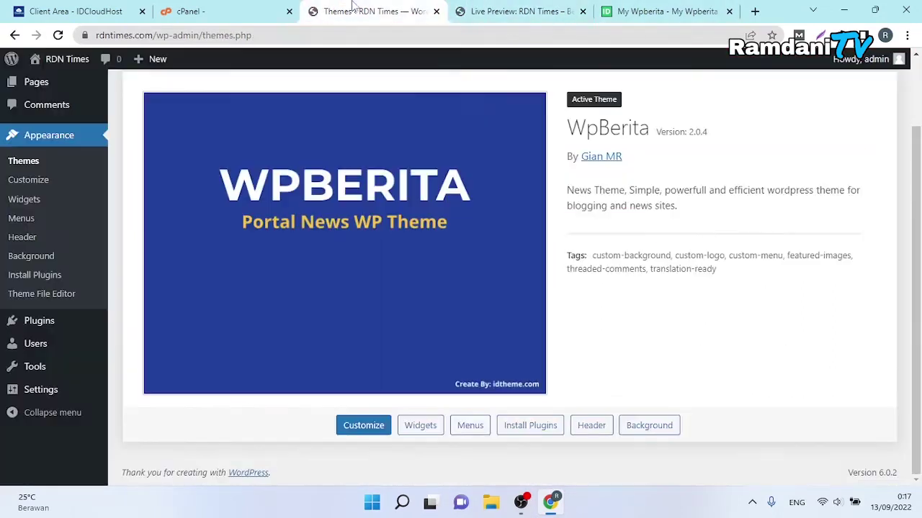
pyautogui.click(584, 12)
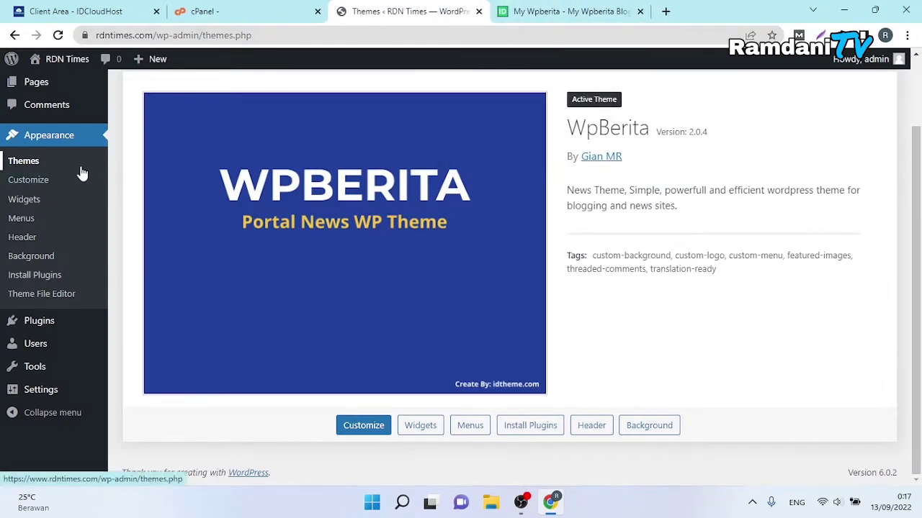
# - Open the Customizer for the active WpBerita theme and look through its section list and the Other section
pyautogui.click(383, 430)
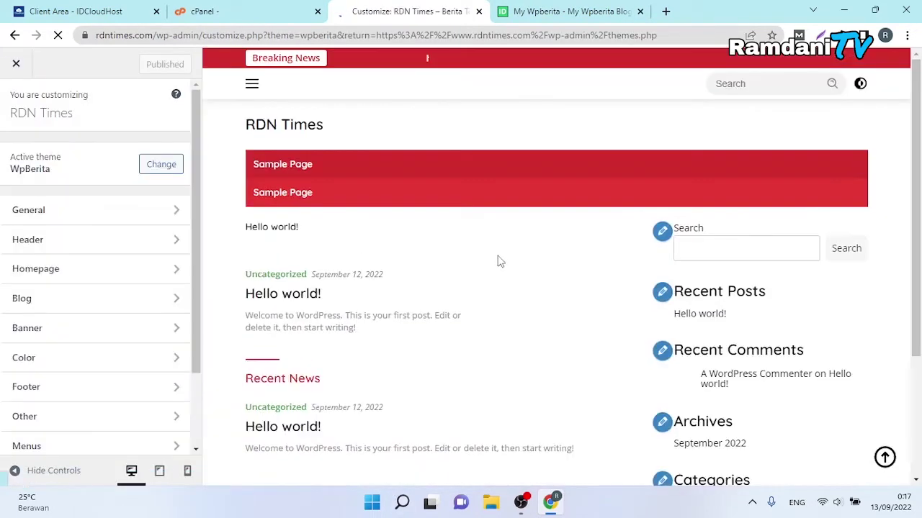
pyautogui.scroll(-1, 819, 221)
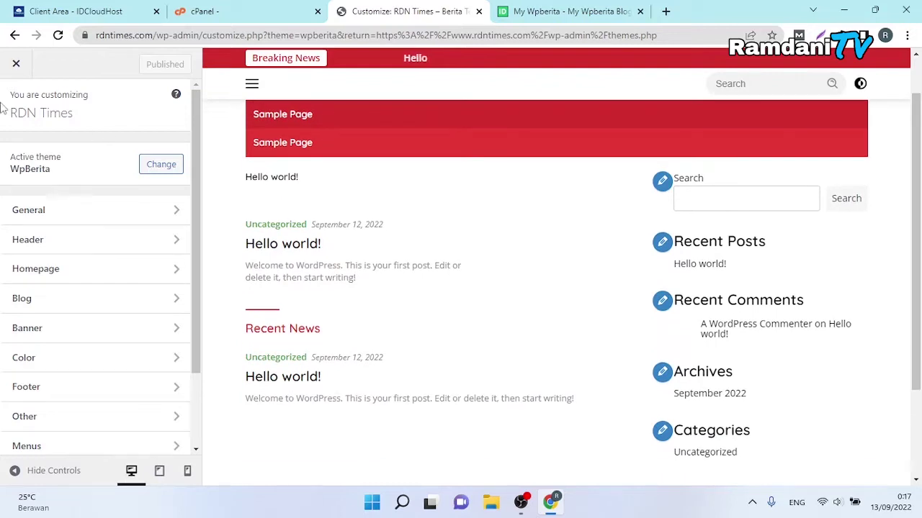
pyautogui.scroll(-2, 191, 274)
pyautogui.click(183, 324)
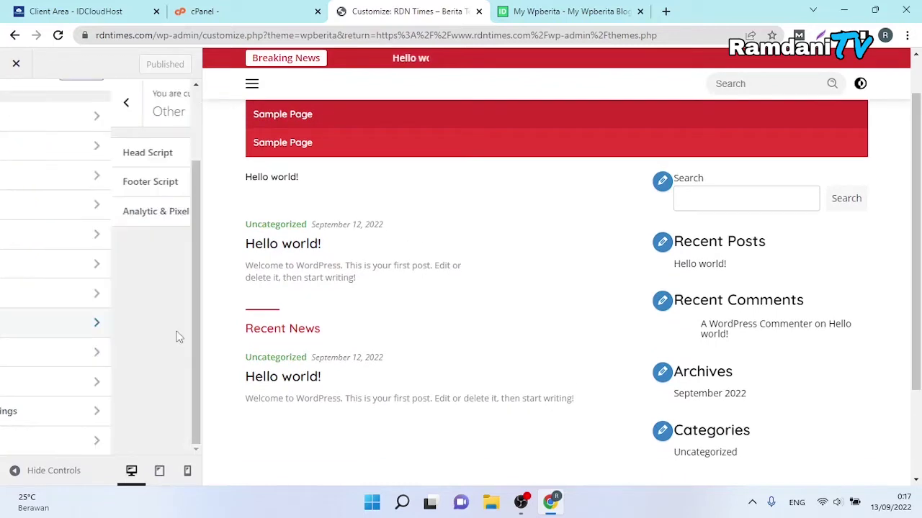
pyautogui.click(15, 105)
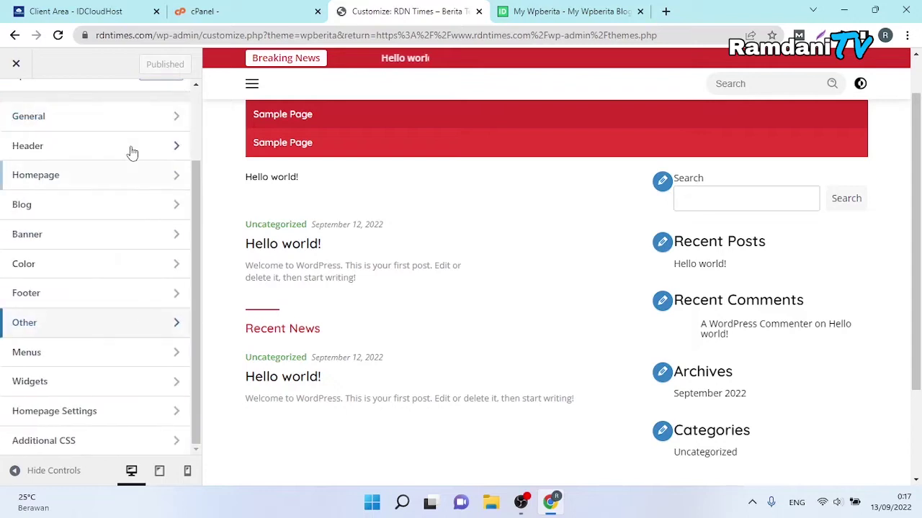
# - Set the theme's General Layout to Box and preview the site with the Customizer controls hidden
pyautogui.click(109, 118)
pyautogui.click(76, 158)
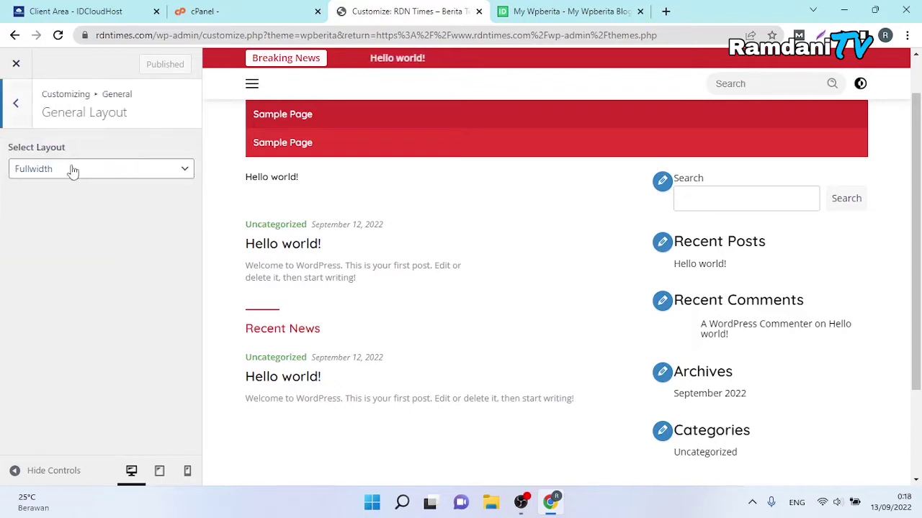
pyautogui.click(84, 173)
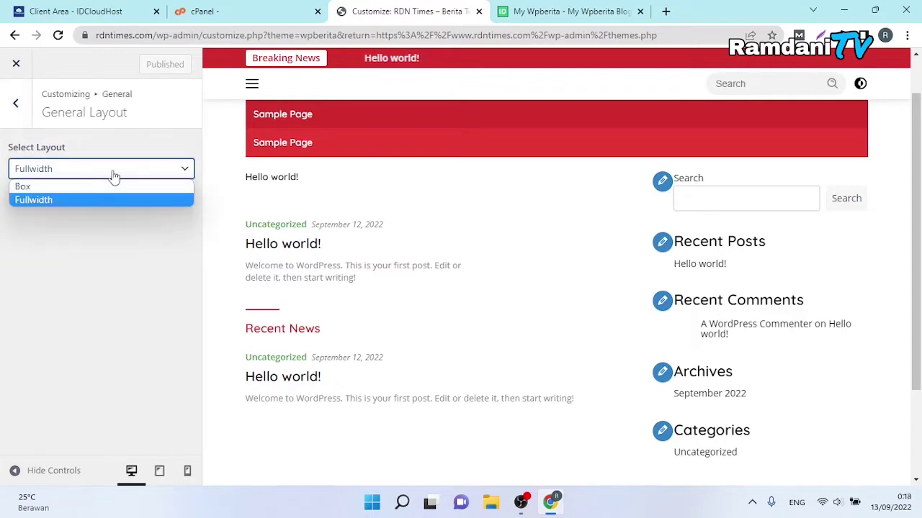
pyautogui.click(70, 204)
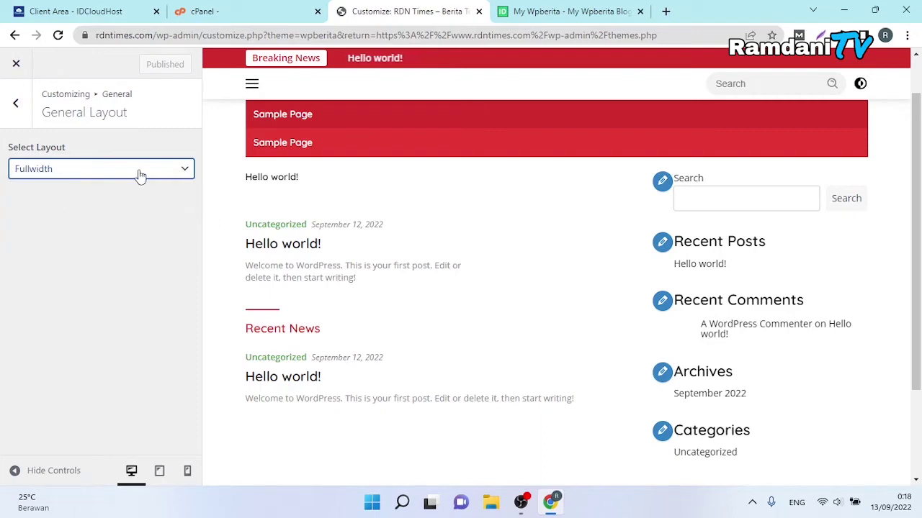
pyautogui.click(83, 170)
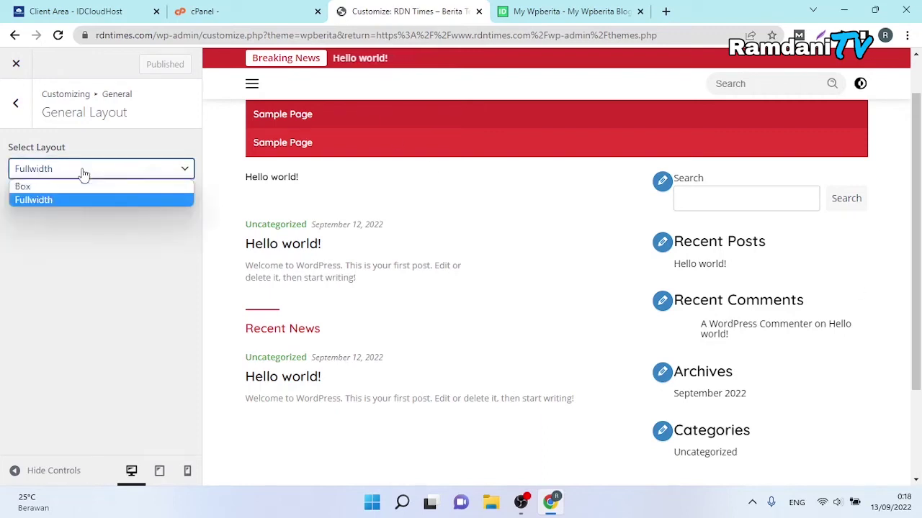
pyautogui.click(66, 189)
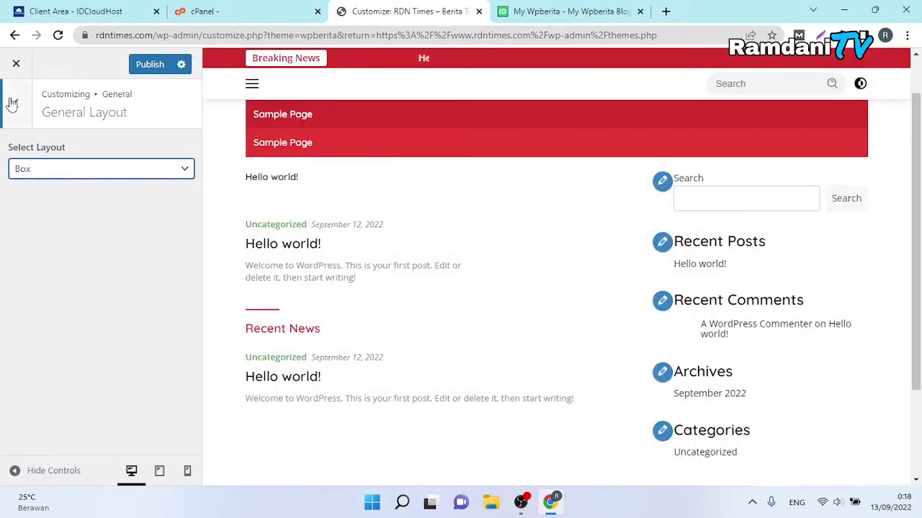
pyautogui.click(15, 471)
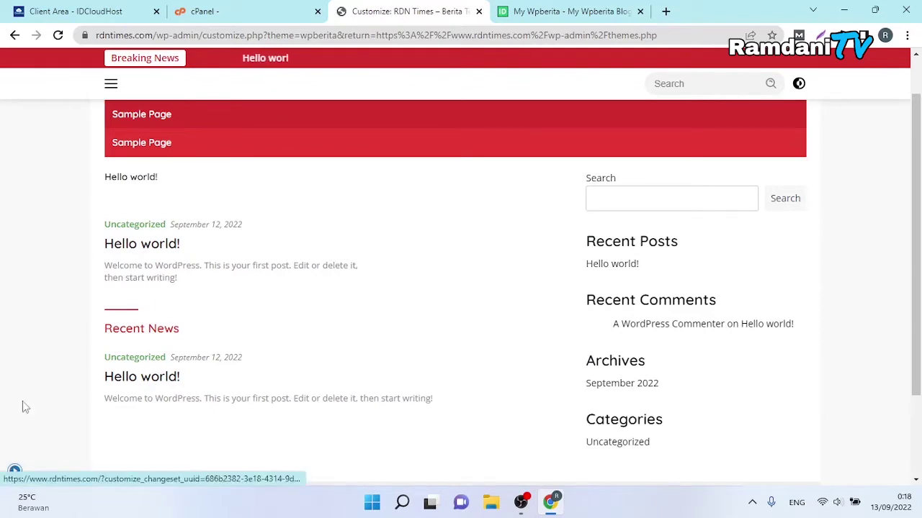
# - Switch the General Layout to Fullwidth and preview the site at full window width without the controls
pyautogui.click(15, 471)
pyautogui.click(47, 169)
pyautogui.click(51, 195)
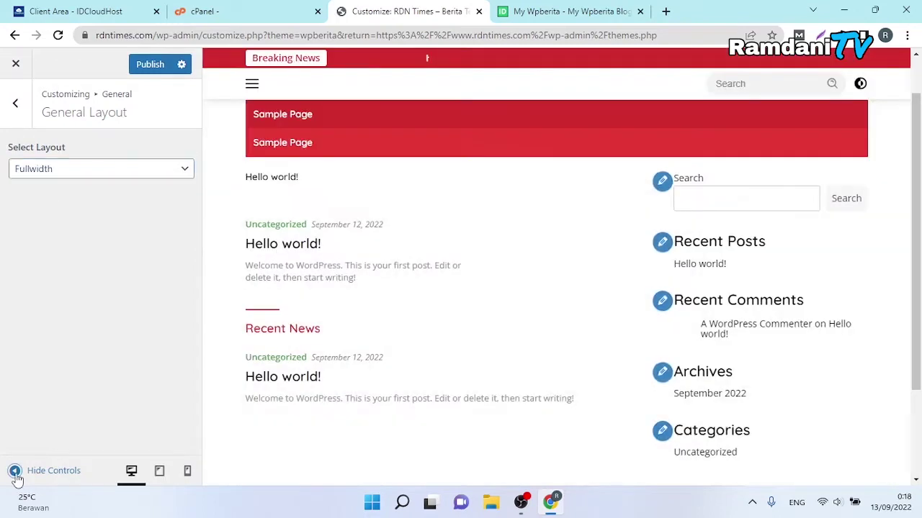
pyautogui.click(16, 472)
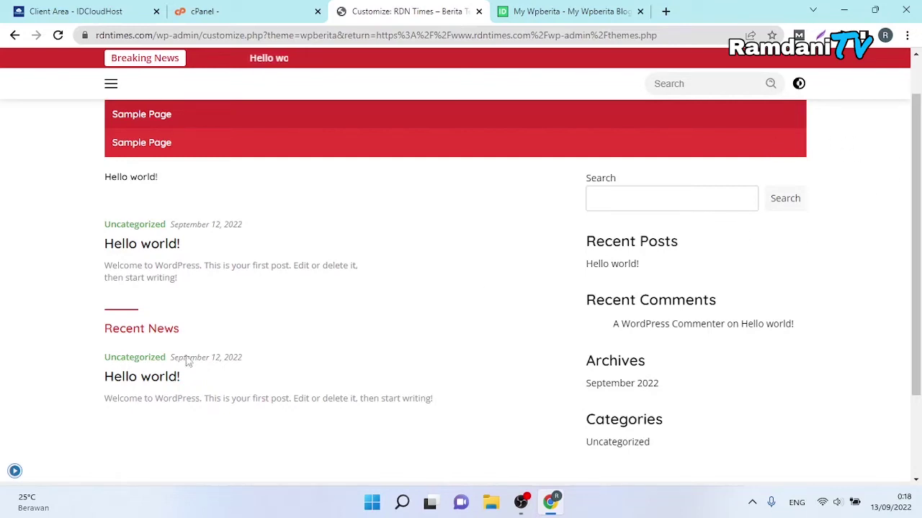
# - Try the Box layout again and view the page without the controls to compare it with Fullwidth
pyautogui.click(10, 484)
pyautogui.click(99, 168)
pyautogui.click(97, 186)
pyautogui.click(19, 473)
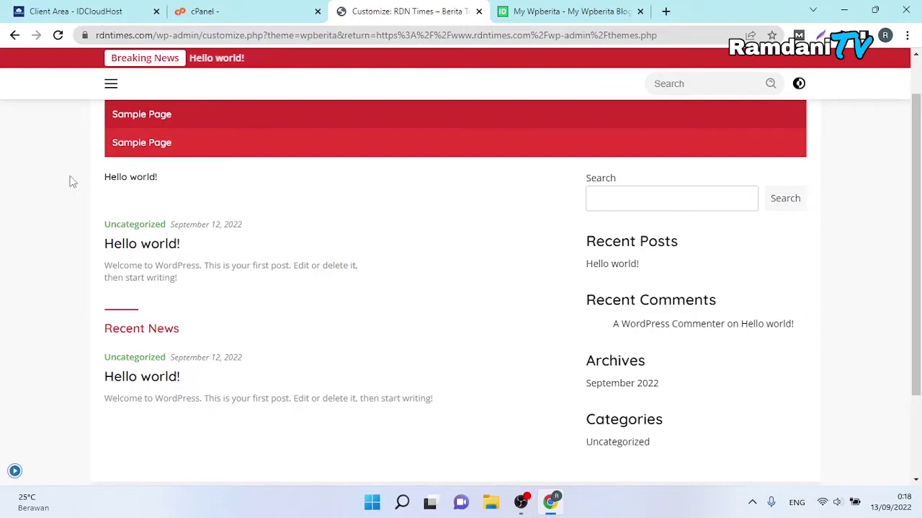
# - Show the Customizer controls and set the General Layout to Fullwidth
pyautogui.click(15, 471)
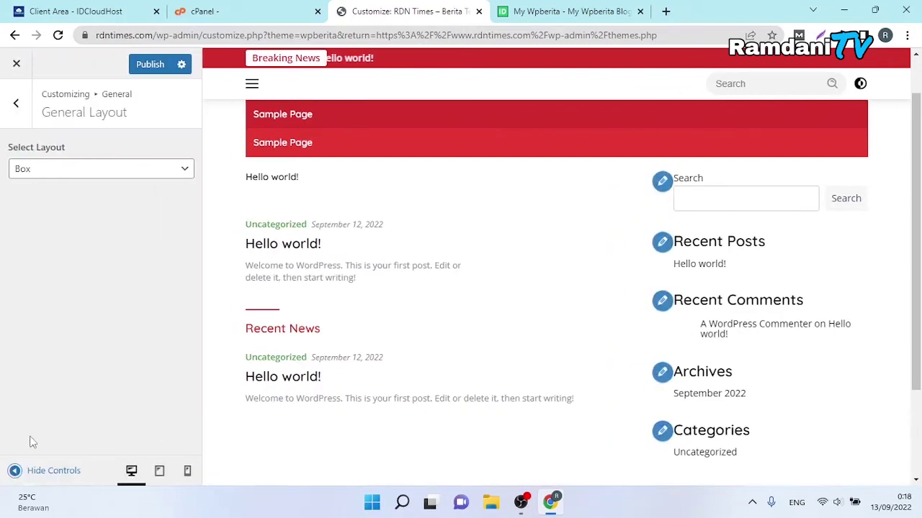
pyautogui.click(43, 171)
pyautogui.click(39, 200)
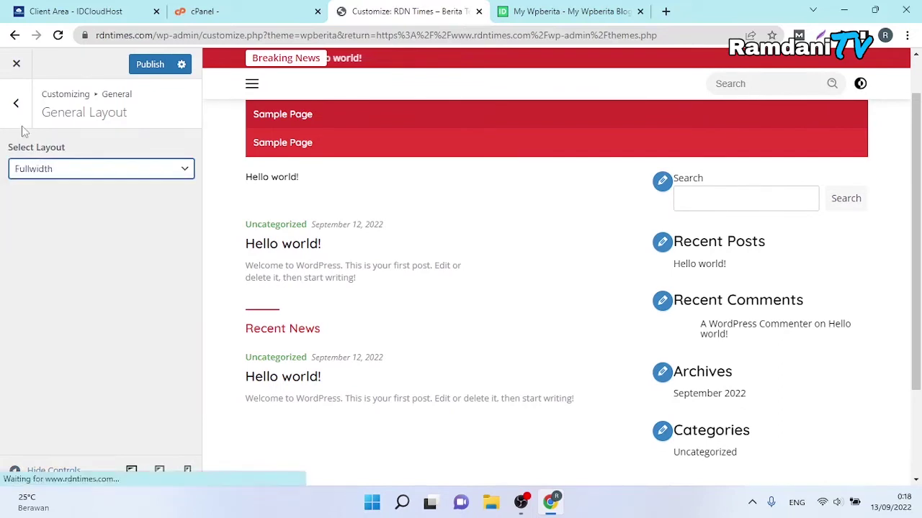
# - Review the General section's Background Image option and the Typography settings for heading and body fonts
pyautogui.click(18, 105)
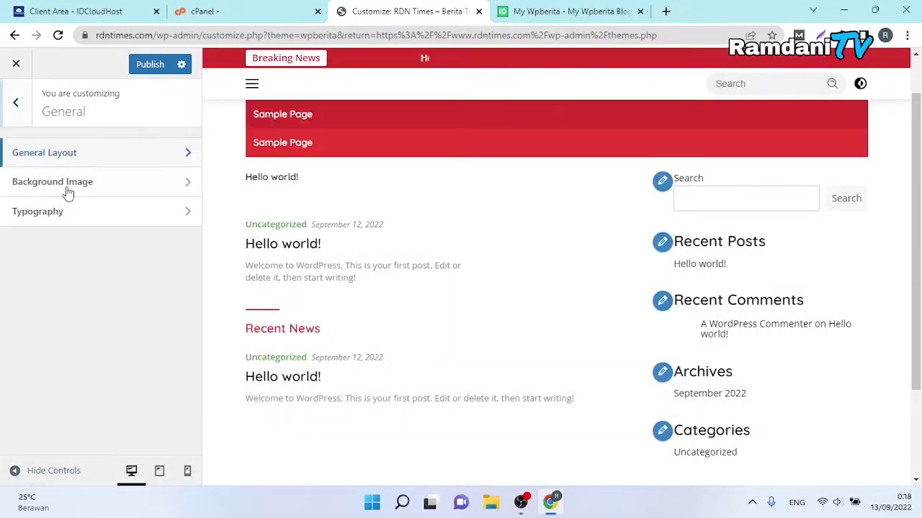
pyautogui.click(67, 186)
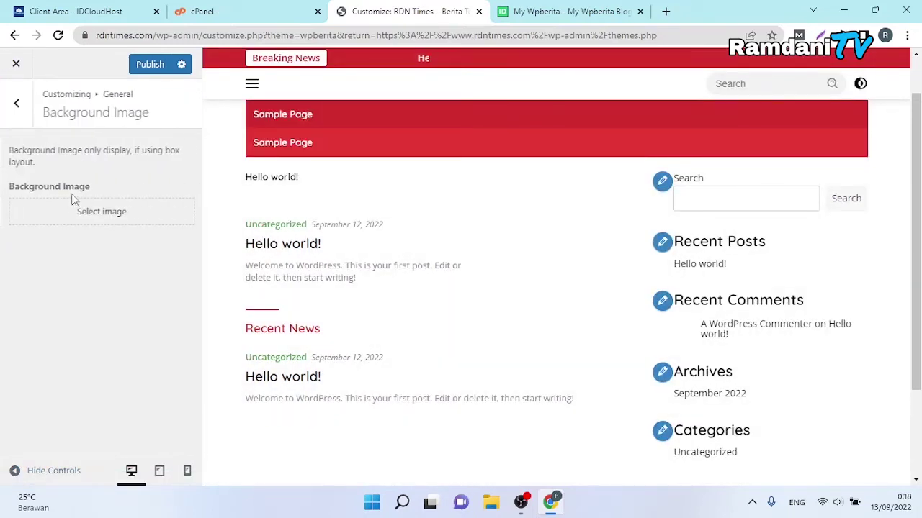
pyautogui.click(20, 100)
pyautogui.click(53, 216)
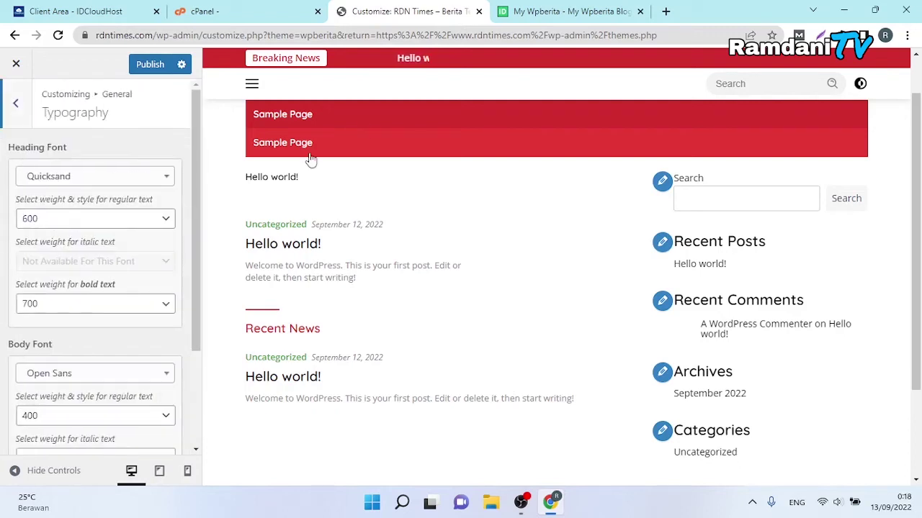
pyautogui.scroll(1, 685, 229)
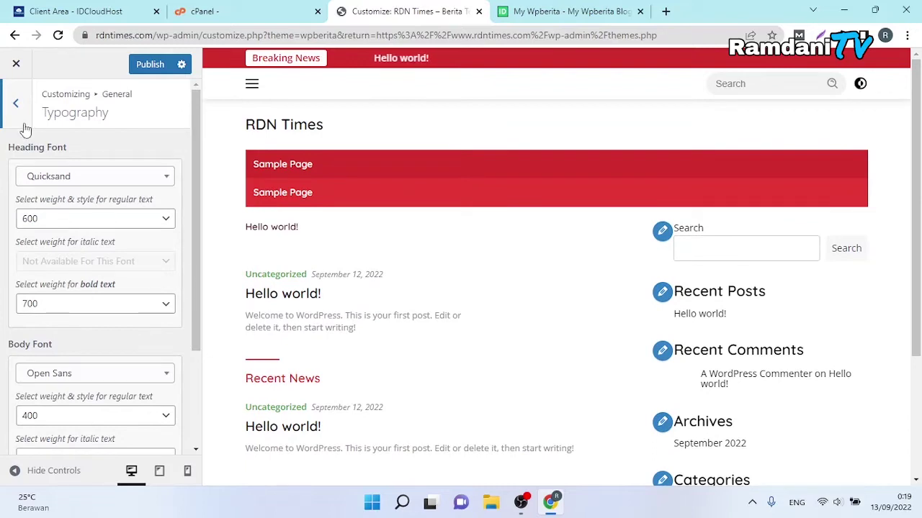
# - Leave the General settings and open the Header section of the Customizer
pyautogui.click(15, 103)
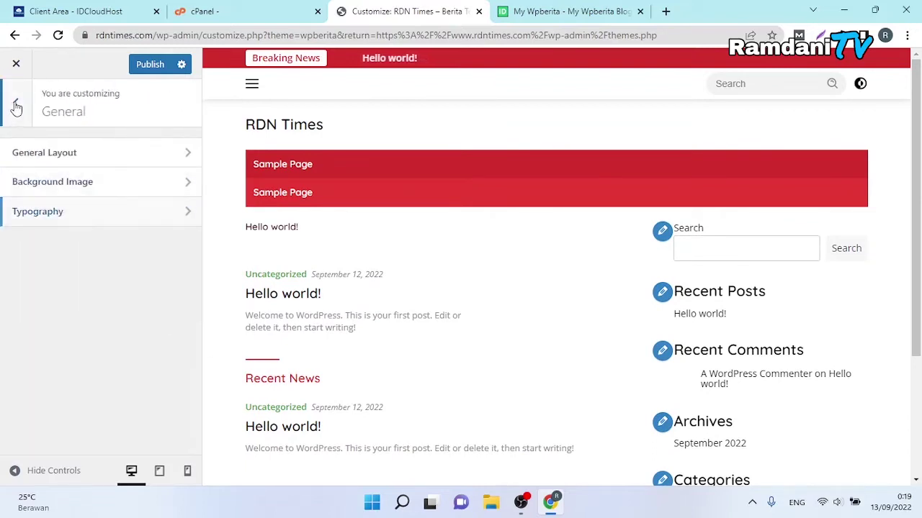
pyautogui.click(12, 106)
pyautogui.click(100, 151)
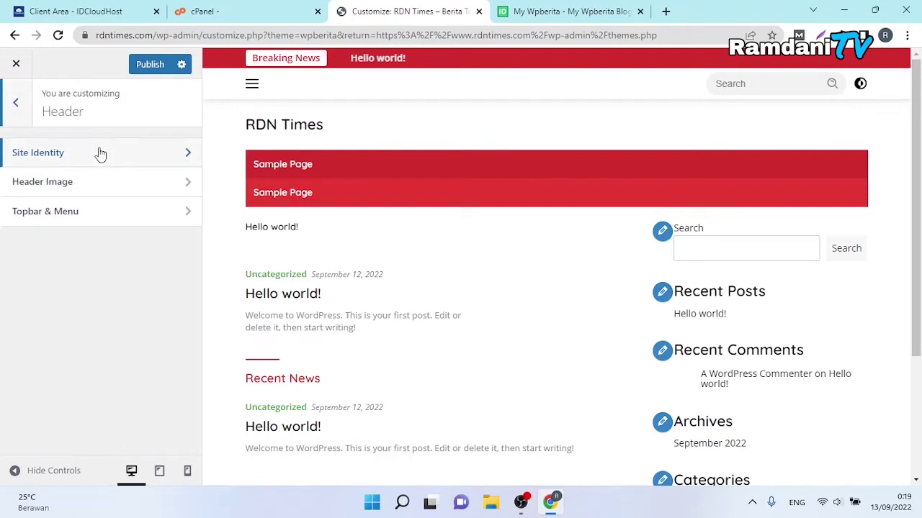
# - Open the Site Identity settings and start selecting a site logo from the Media Library
pyautogui.click(82, 155)
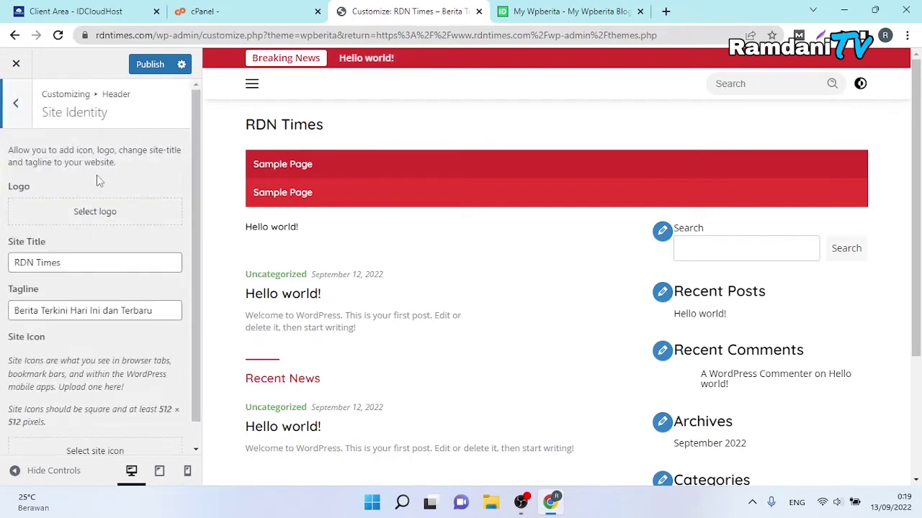
pyautogui.scroll(-1, 192, 205)
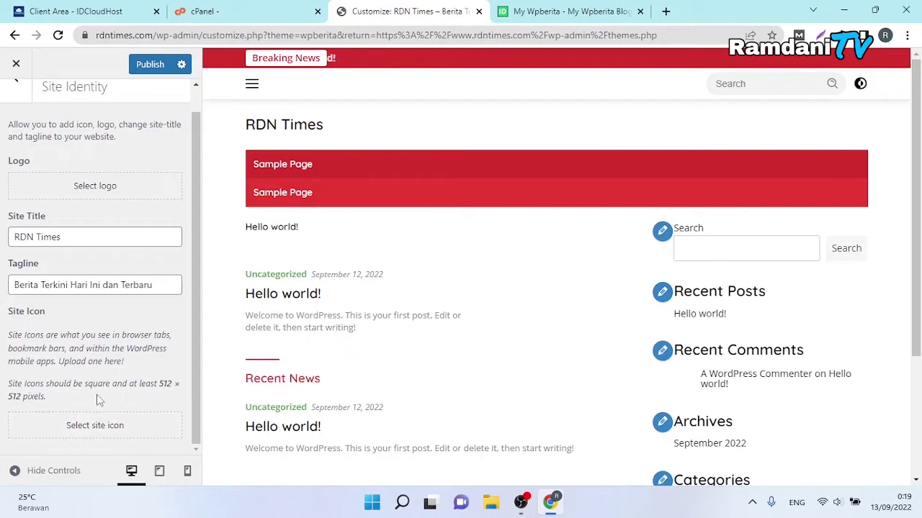
pyautogui.click(91, 189)
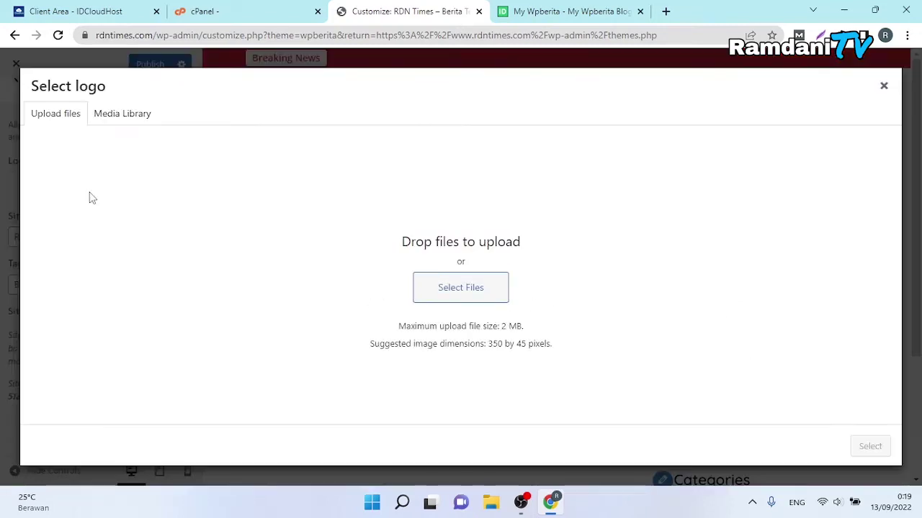
pyautogui.click(123, 121)
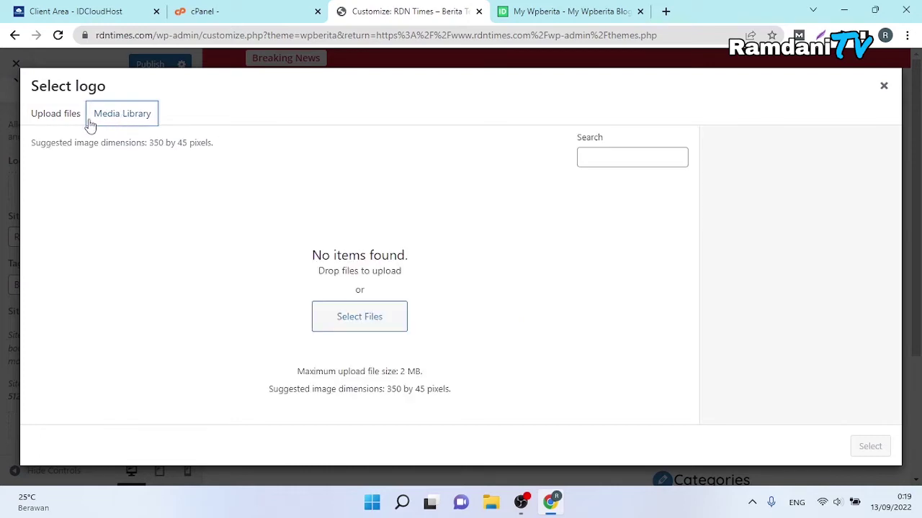
pyautogui.click(357, 320)
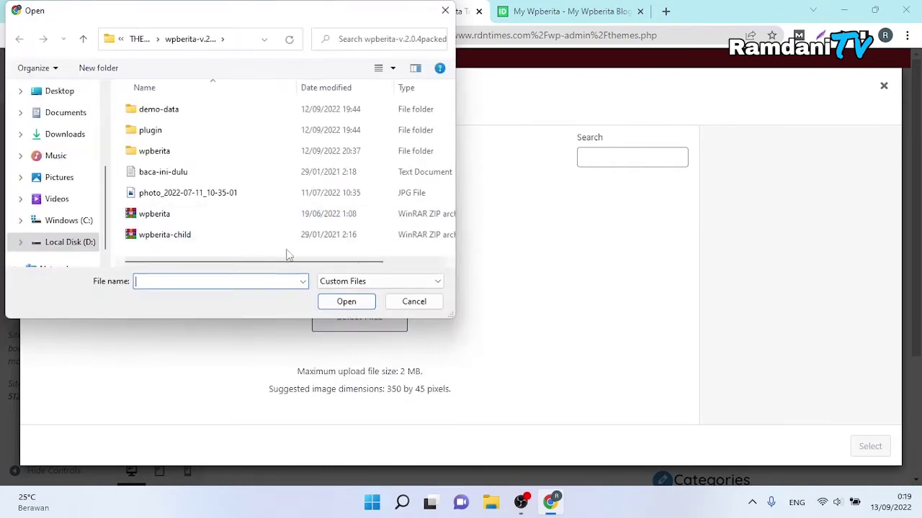
pyautogui.click(62, 242)
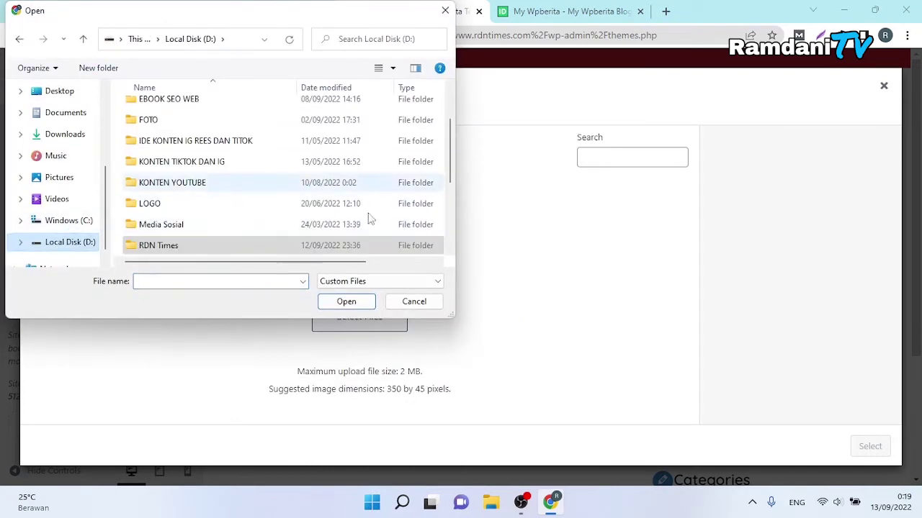
pyautogui.doubleClick(266, 248)
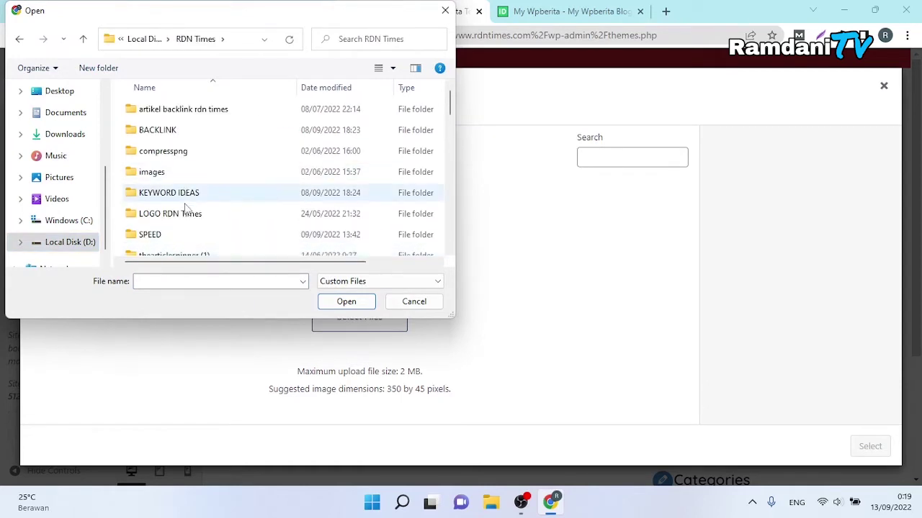
pyautogui.scroll(-1, 184, 208)
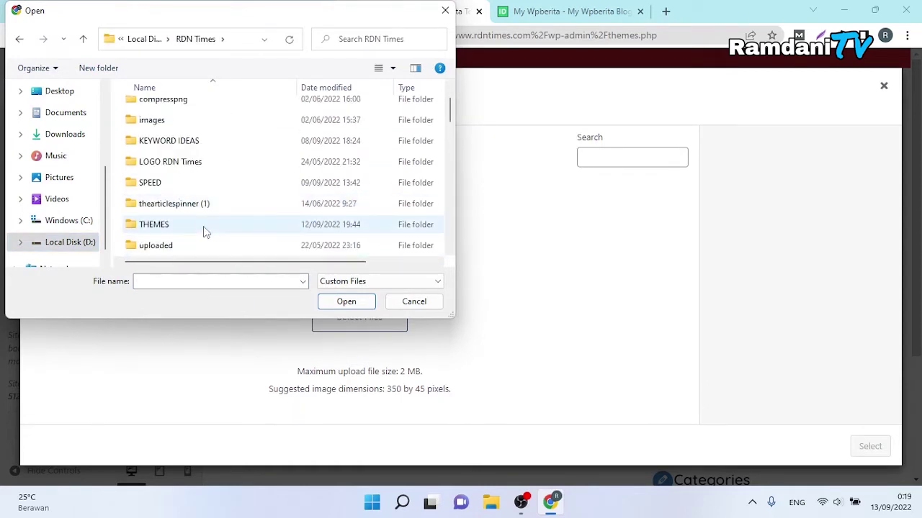
pyautogui.doubleClick(201, 165)
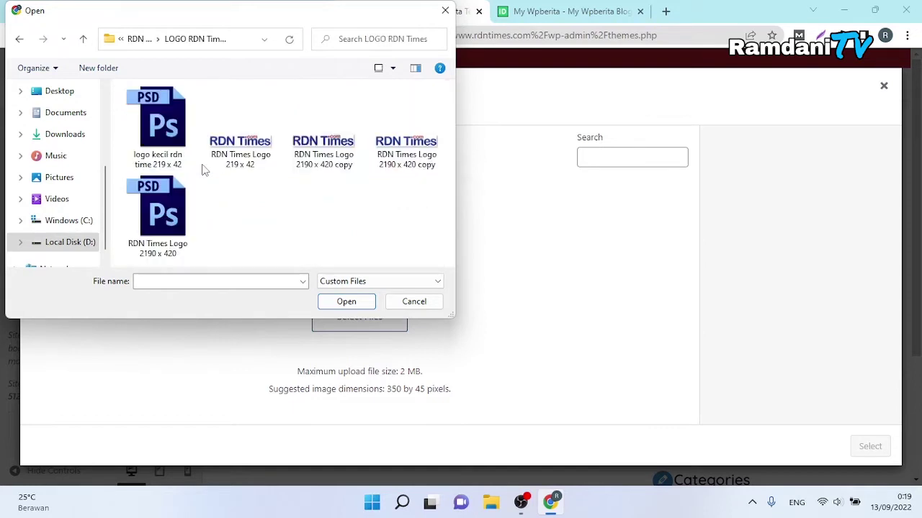
pyautogui.moveTo(249, 207); pyautogui.dragTo(432, 83)
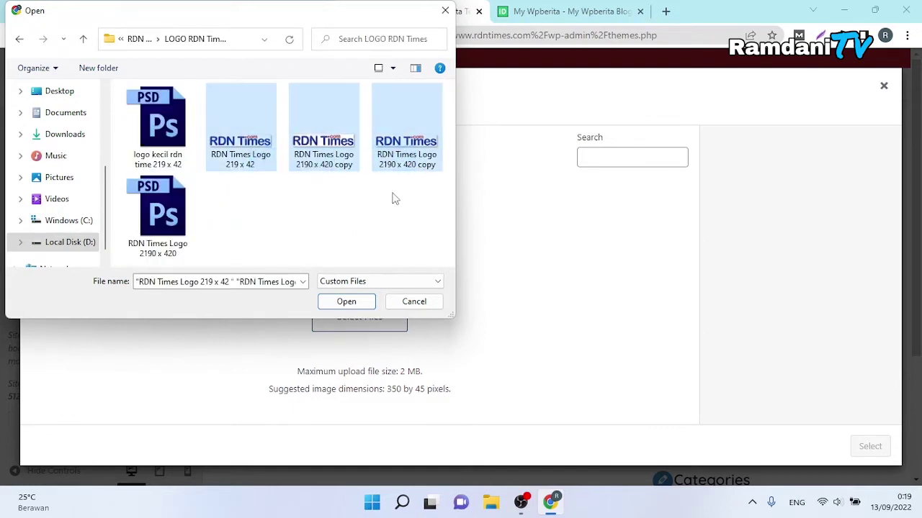
pyautogui.click(427, 236)
pyautogui.moveTo(425, 219); pyautogui.dragTo(248, 105)
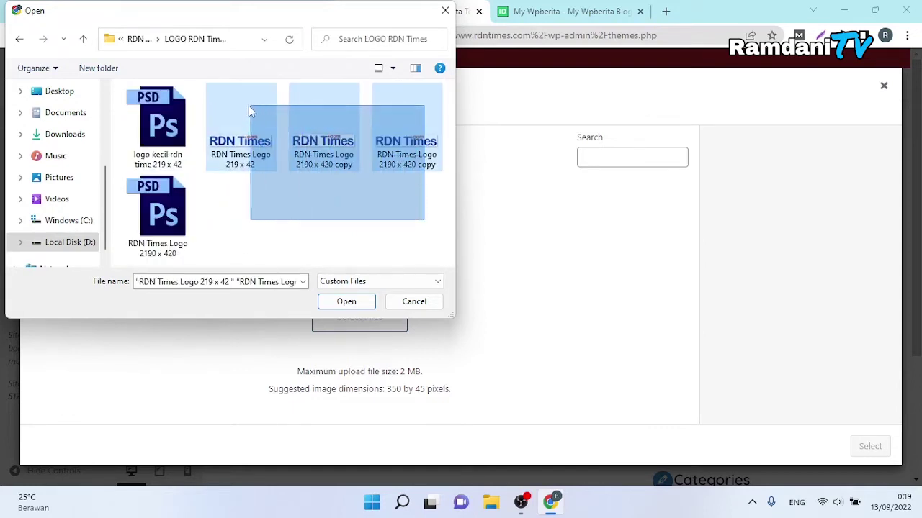
pyautogui.click(249, 108)
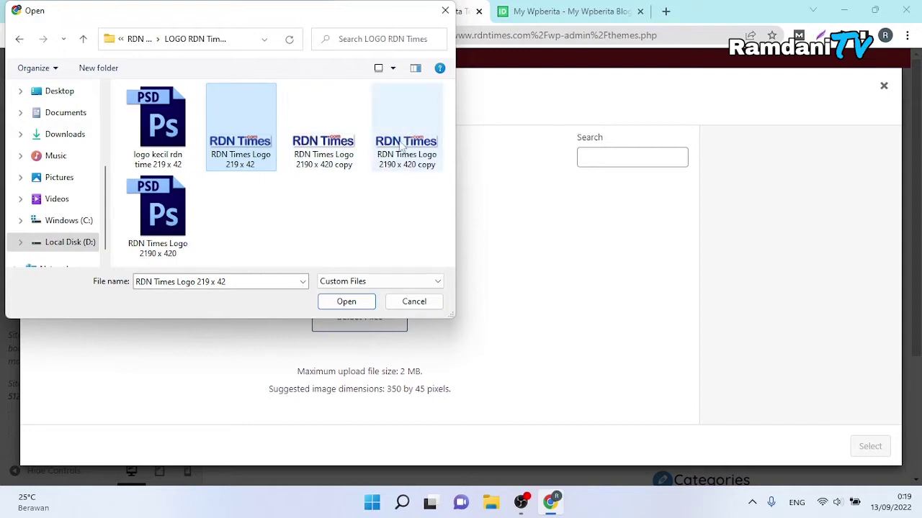
pyautogui.click(272, 221)
pyautogui.moveTo(246, 182); pyautogui.dragTo(237, 165)
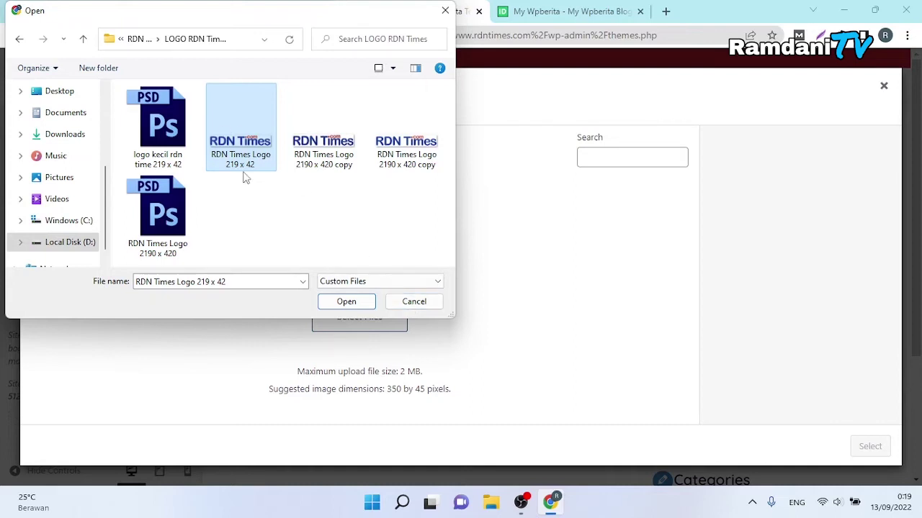
pyautogui.click(393, 305)
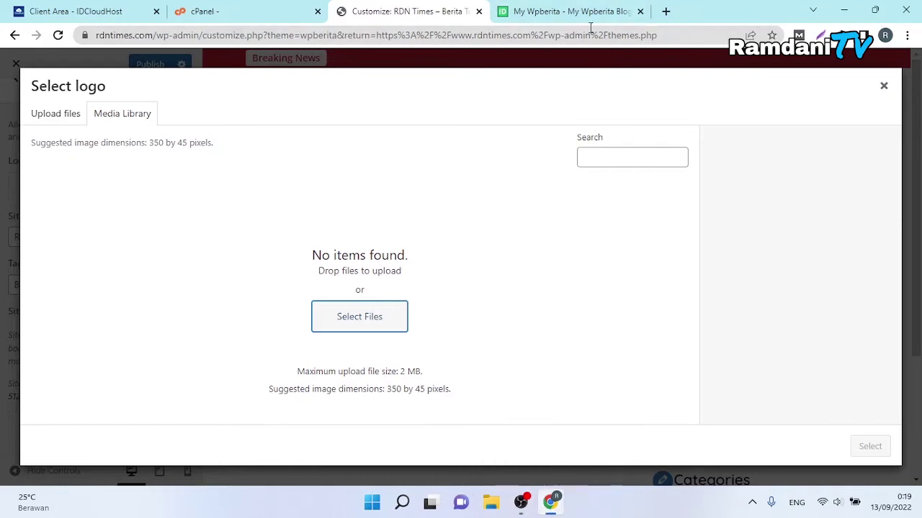
# - Open Squoosh in a new browser tab and load the RDN Times Logo 219 x 42 image from the LOGO RDN Times folder
pyautogui.click(666, 11)
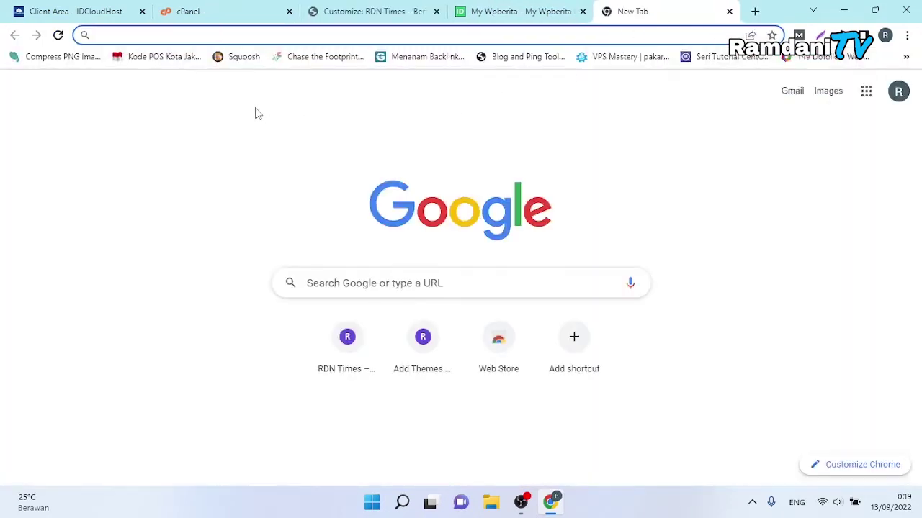
pyautogui.click(237, 59)
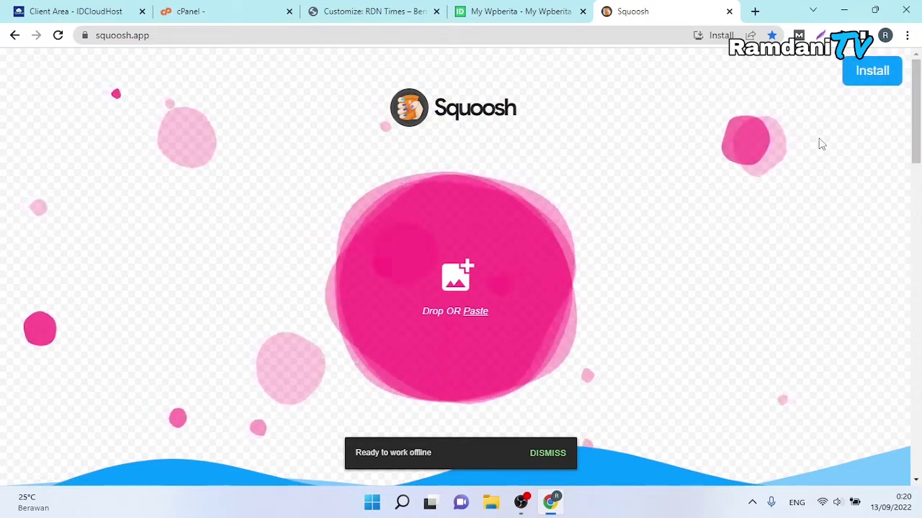
pyautogui.click(459, 278)
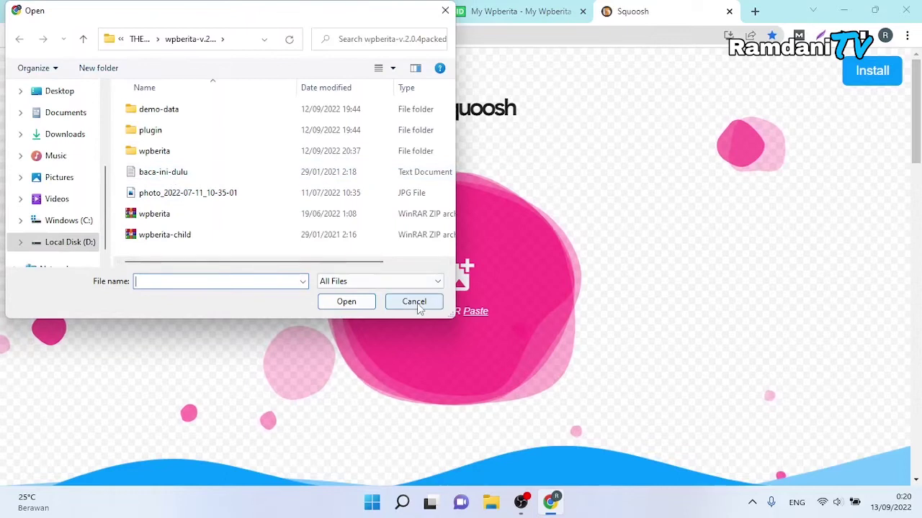
pyautogui.click(138, 39)
pyautogui.click(148, 38)
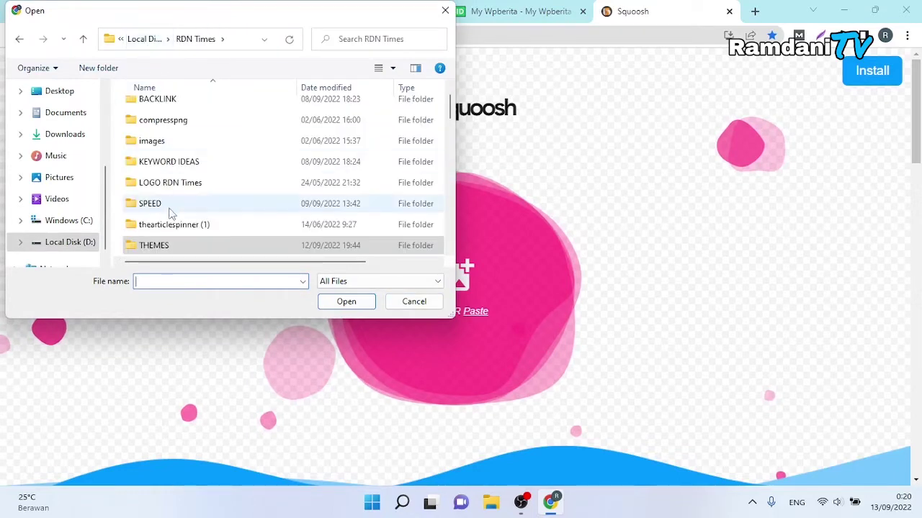
pyautogui.scroll(-1, 170, 216)
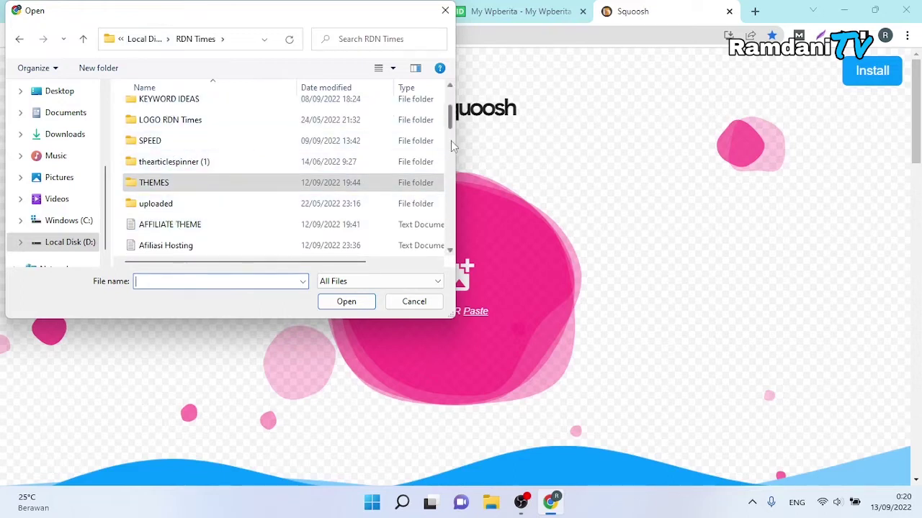
pyautogui.scroll(1, 452, 122)
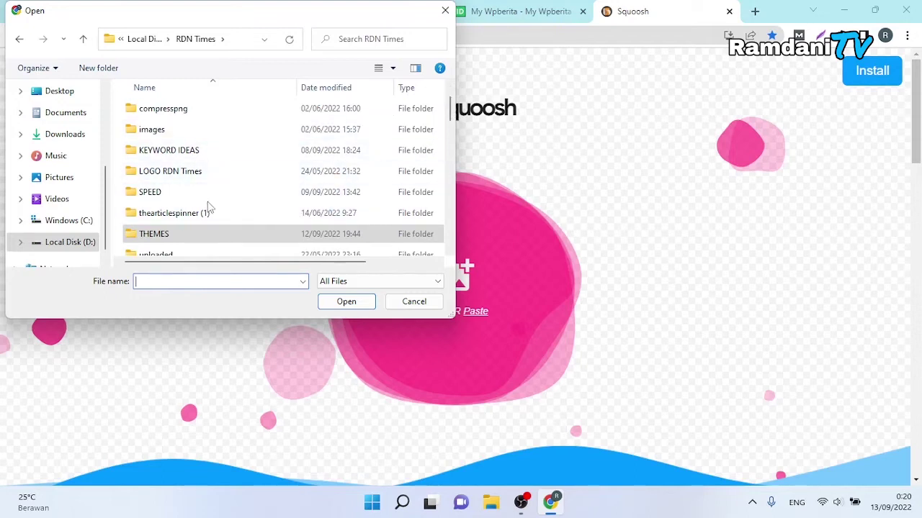
pyautogui.moveTo(210, 18); pyautogui.dragTo(247, 77)
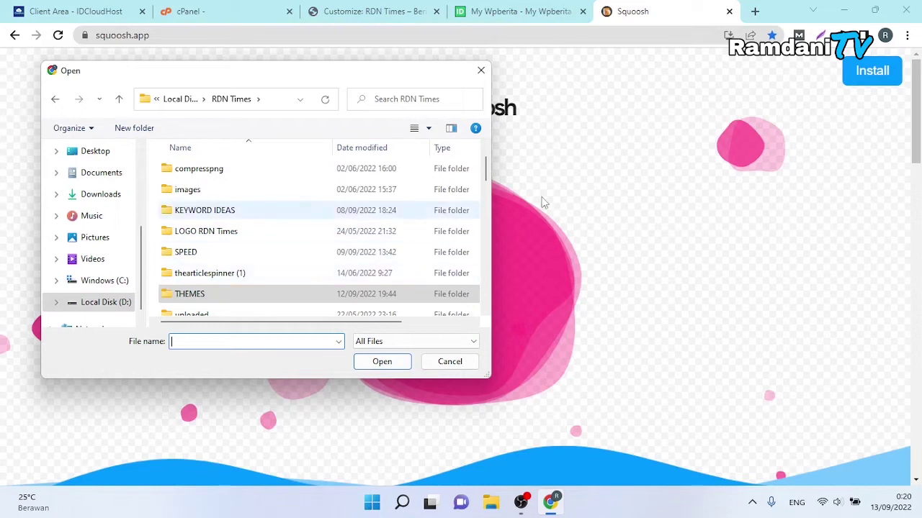
pyautogui.doubleClick(223, 234)
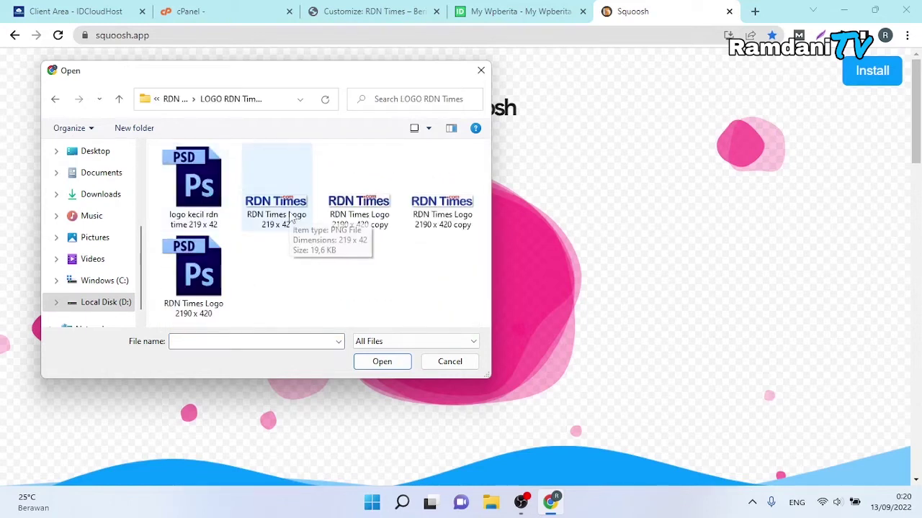
pyautogui.click(291, 218)
pyautogui.click(383, 361)
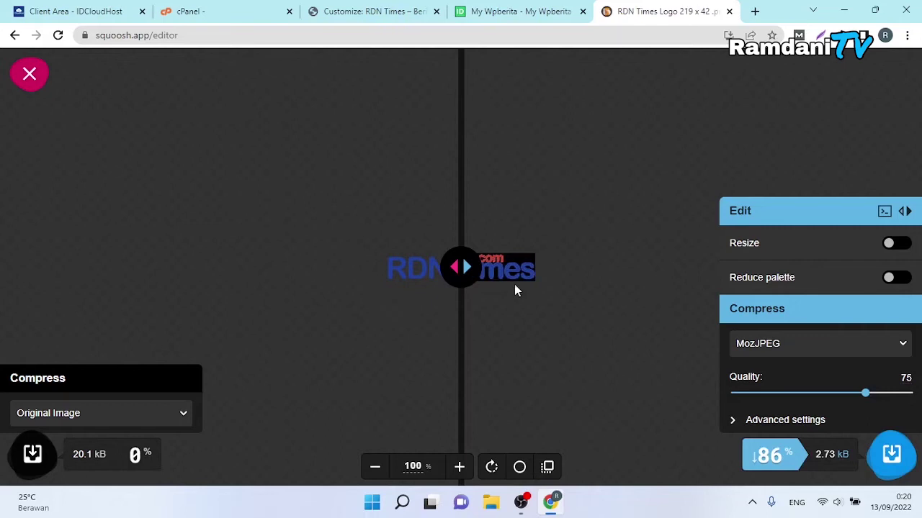
# - Compress the logo image in WebP format and download the result
pyautogui.click(769, 344)
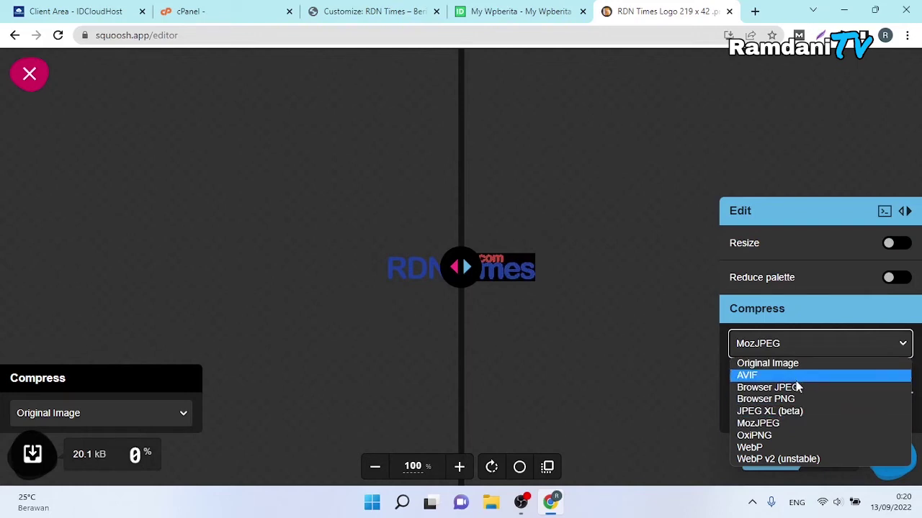
pyautogui.click(800, 448)
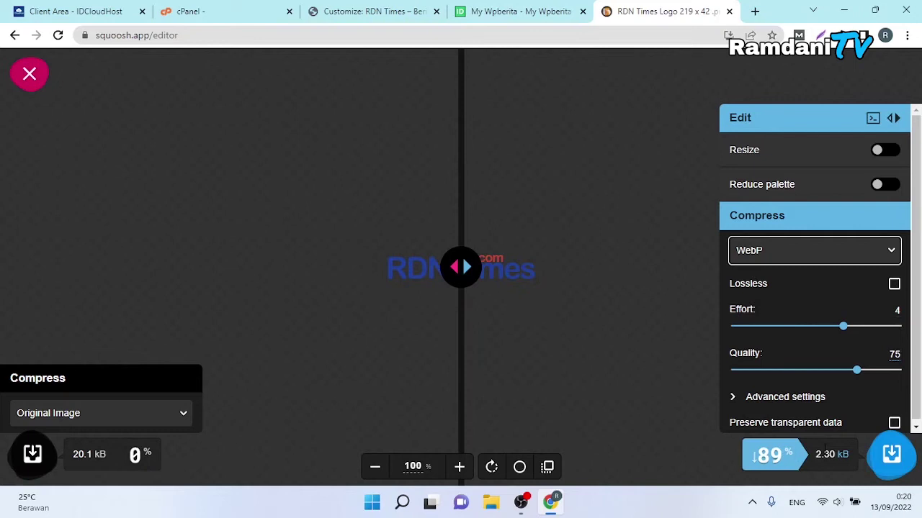
pyautogui.click(889, 465)
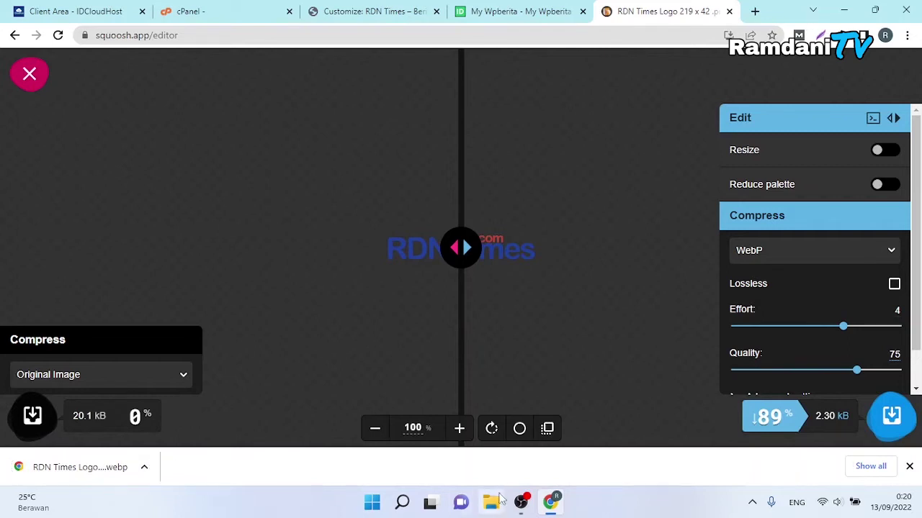
# - Return to the Customizer's logo selection and upload the compressed WebP logo from the Downloads folder
pyautogui.click(385, 11)
pyautogui.click(348, 306)
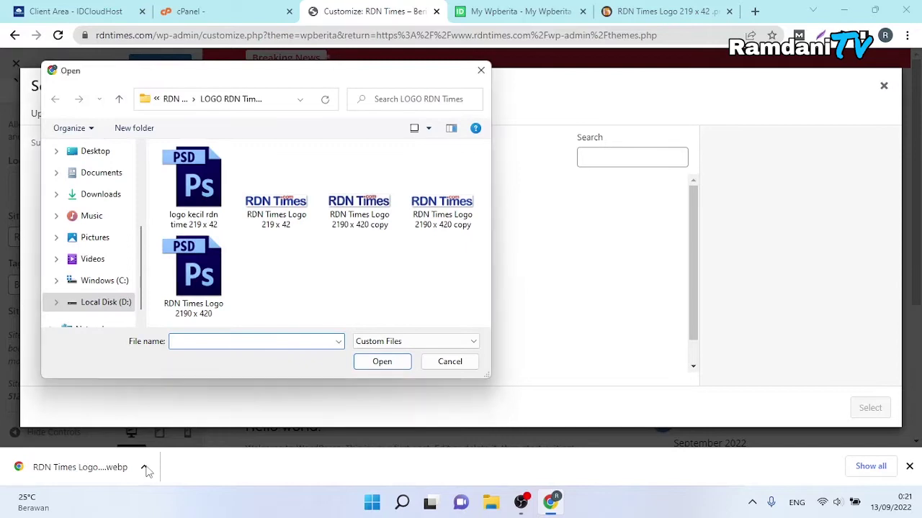
pyautogui.click(101, 194)
pyautogui.click(269, 189)
pyautogui.click(381, 361)
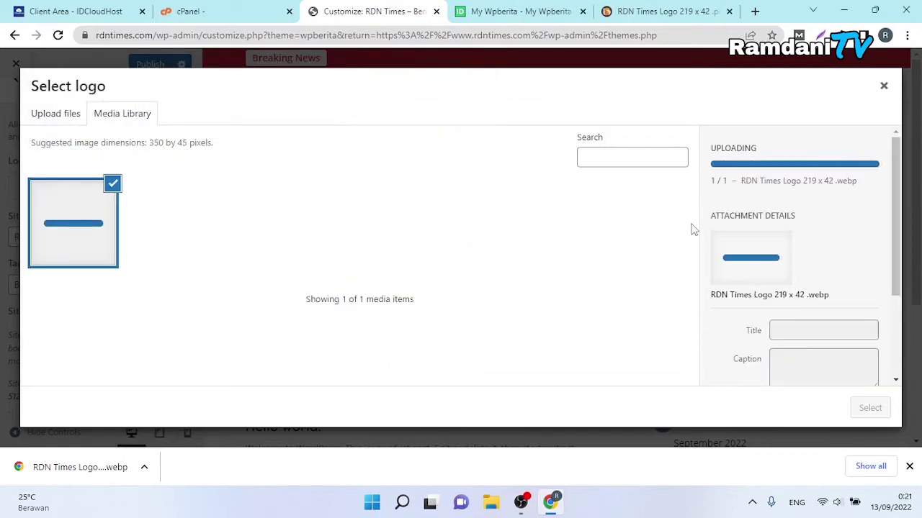
# - Set the uploaded logo's alt text to "RDN Times Logo"
pyautogui.click(816, 327)
pyautogui.scroll(-2, 740, 339)
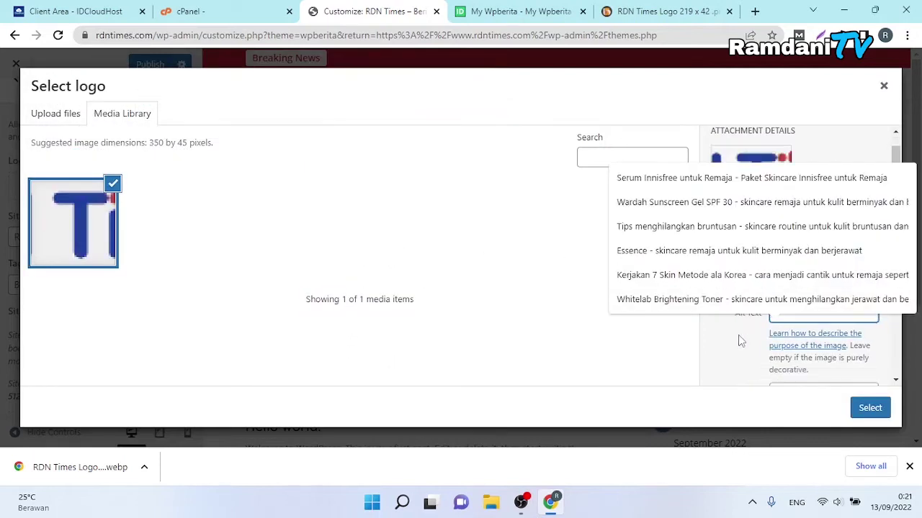
pyautogui.scroll(2, 756, 329)
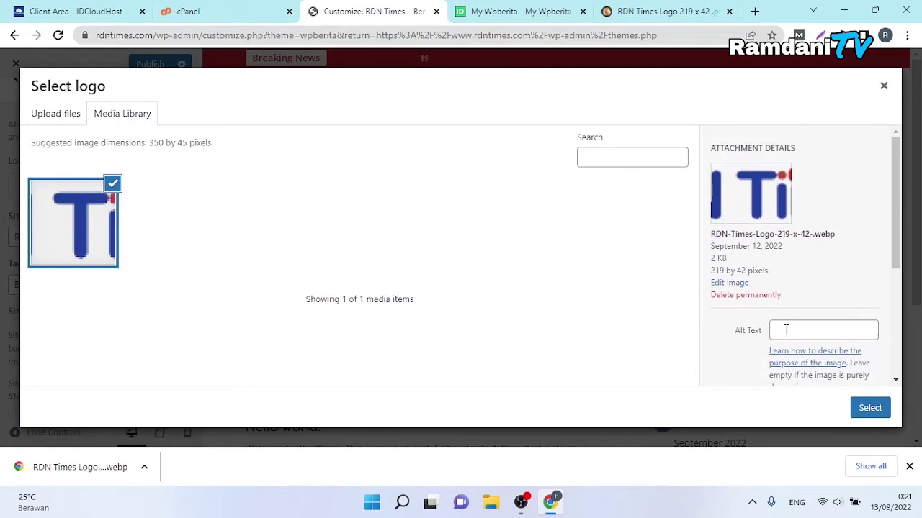
pyautogui.scroll(-1, 786, 330)
pyautogui.click(788, 260)
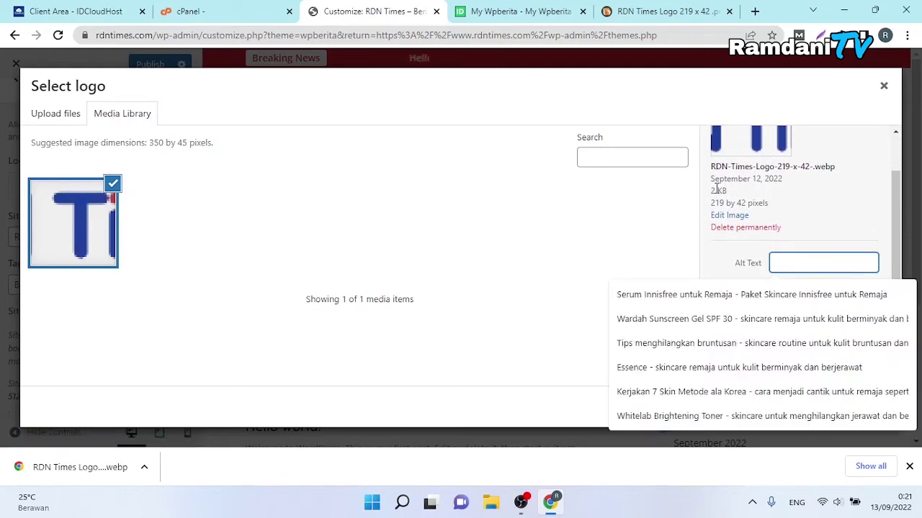
pyautogui.write('RDN Times Logo')
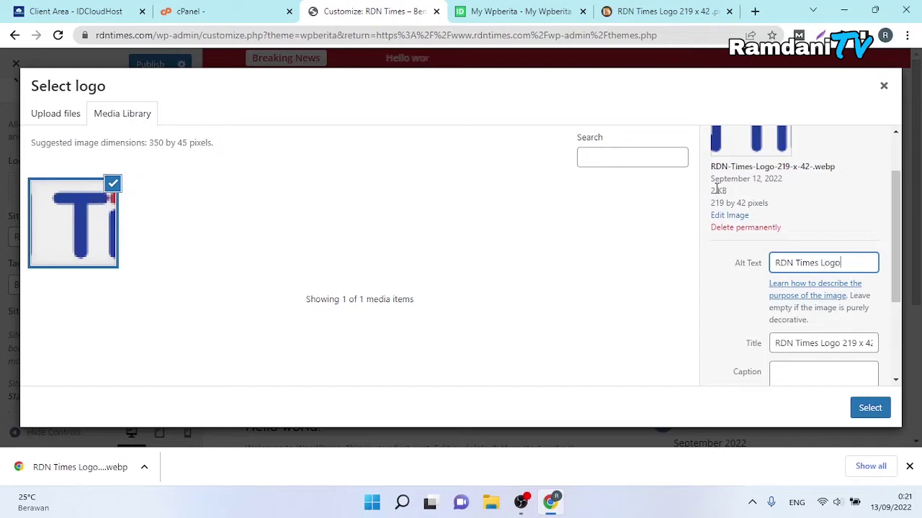
# - Copy the alt text "RDN Times Logo" into the logo's title, caption and description, and select the image as the site logo
pyautogui.hotkey('ctrl', 'a')
pyautogui.hotkey('ctrl', 'c')
pyautogui.press('Tab')
pyautogui.press('Tab')
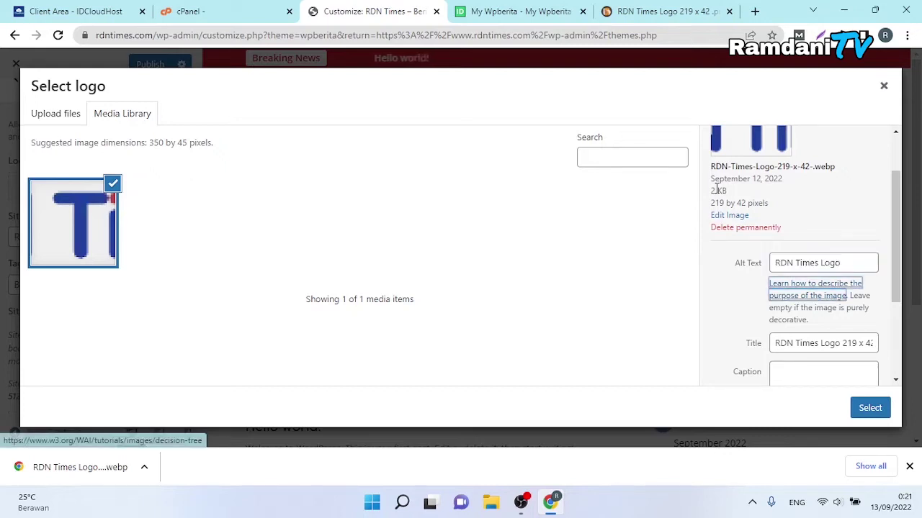
pyautogui.hotkey('ctrl', 'v')
pyautogui.press('Tab')
pyautogui.hotkey('ctrl', 'v')
pyautogui.press('Tab')
pyautogui.hotkey('ctrl', 'v')
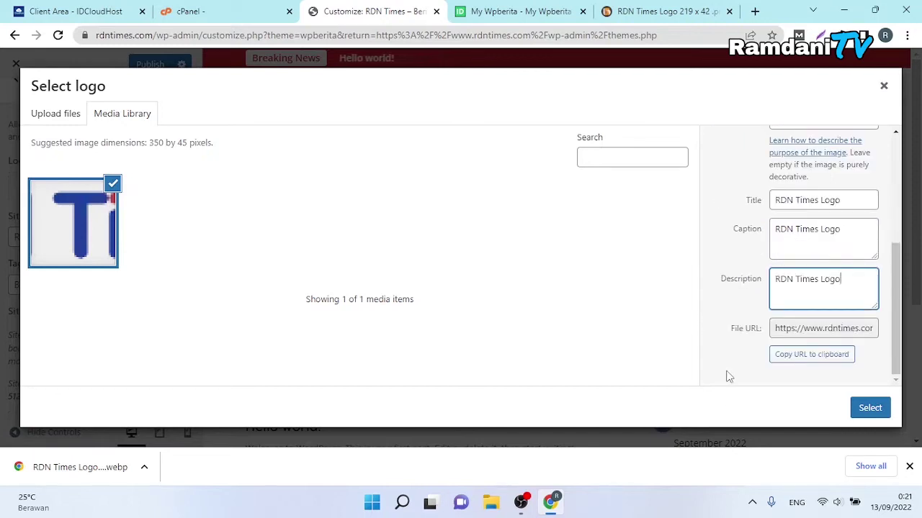
pyautogui.click(866, 409)
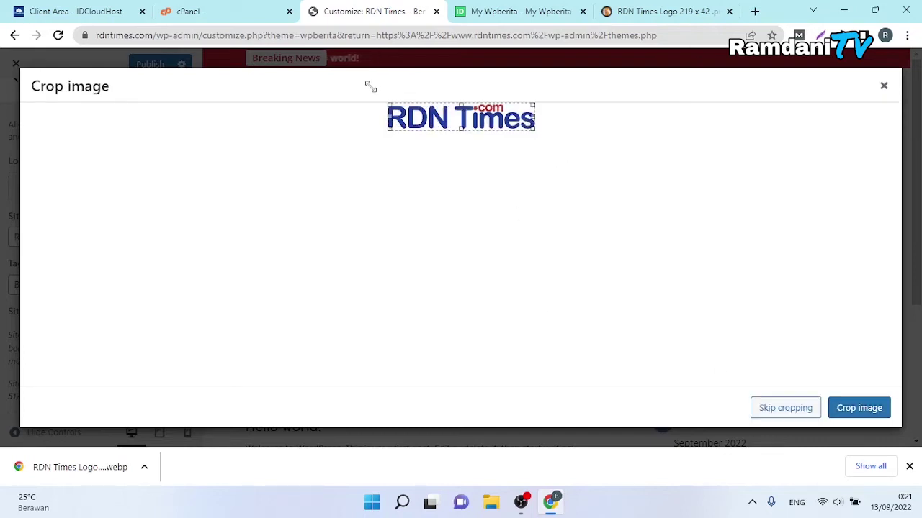
# - Crop the uploaded RDN Times image to the marked area and apply it as the site logo
pyautogui.click(844, 414)
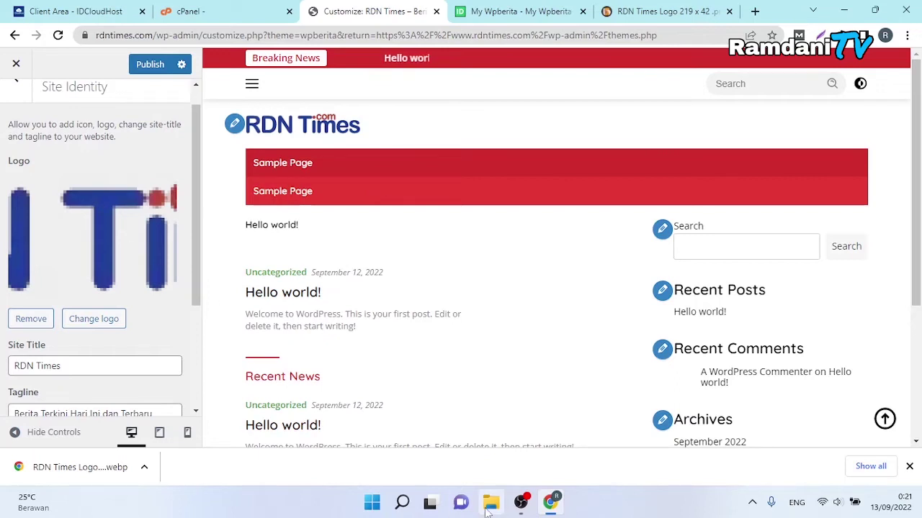
# - Browse the RDN Times folder on Local Disk (D:) and examine the files in its LOGO RDN Times folder
pyautogui.press('super+e')
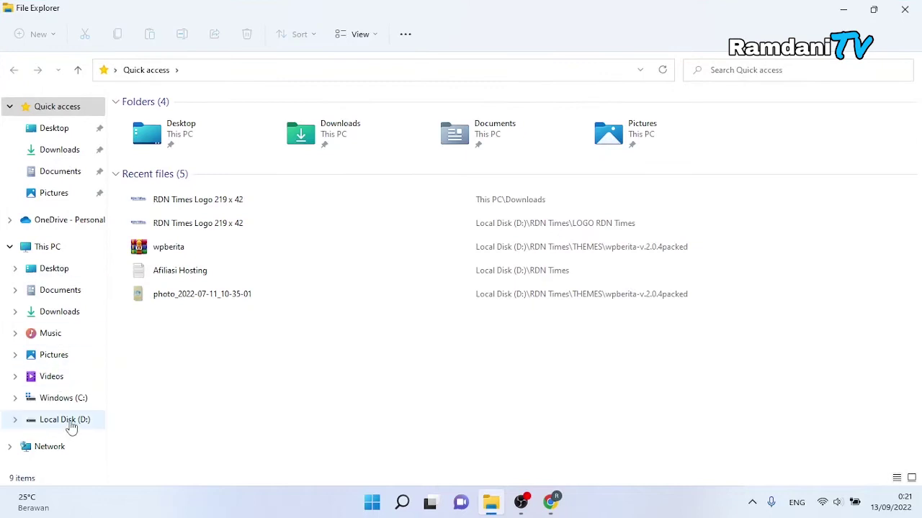
pyautogui.click(67, 420)
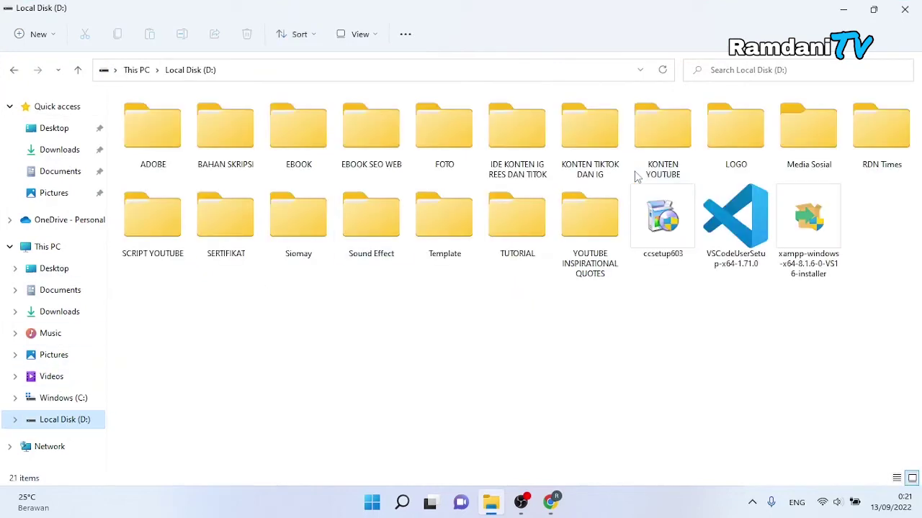
pyautogui.doubleClick(867, 151)
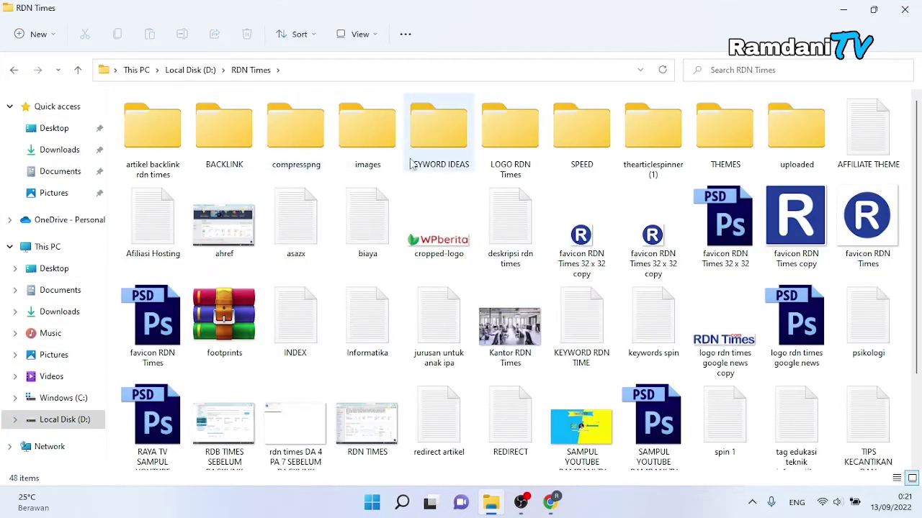
pyautogui.doubleClick(732, 138)
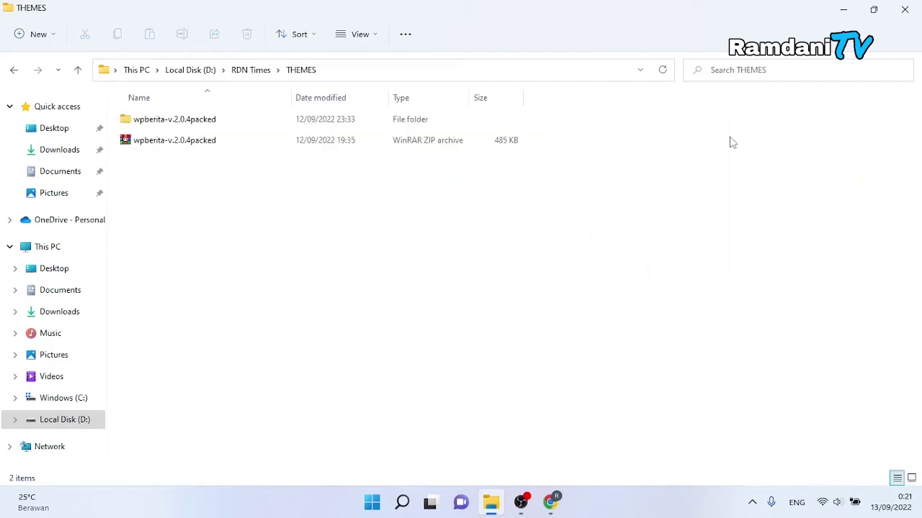
pyautogui.doubleClick(188, 119)
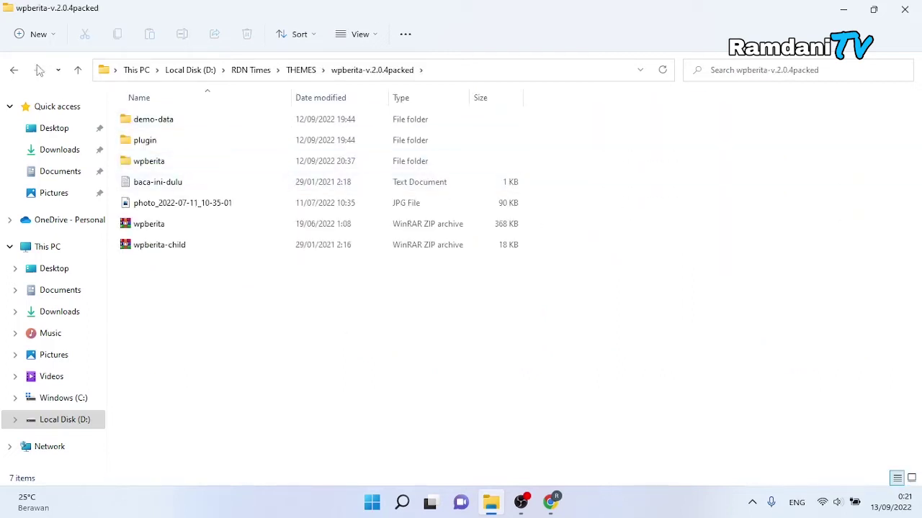
pyautogui.click(14, 70)
pyautogui.click(14, 70)
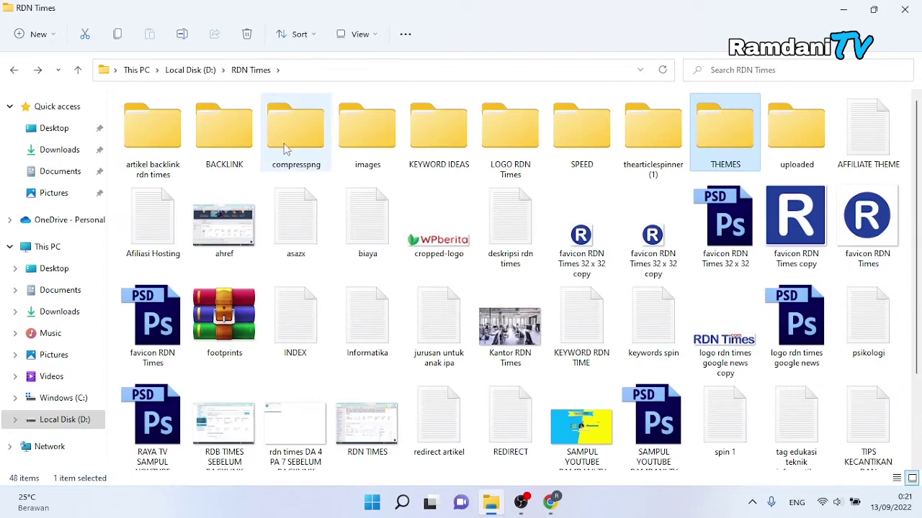
pyautogui.doubleClick(494, 129)
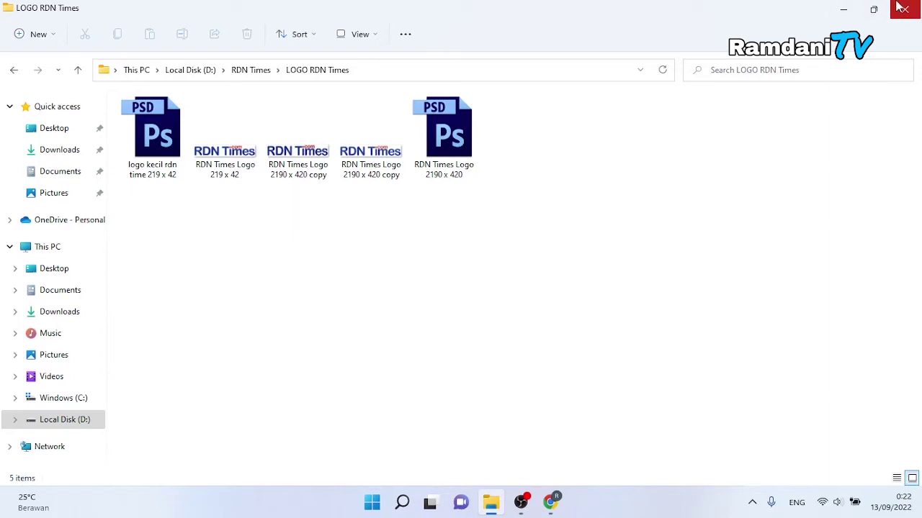
pyautogui.click(841, 8)
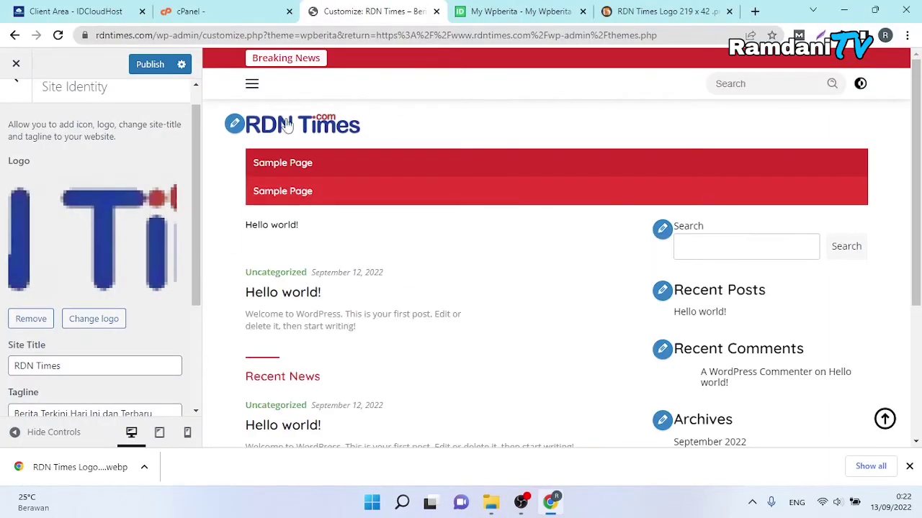
# - Return to the Site Identity settings, look over the title, tagline and site icon options, and publish the logo change
pyautogui.scroll(-2, 130, 304)
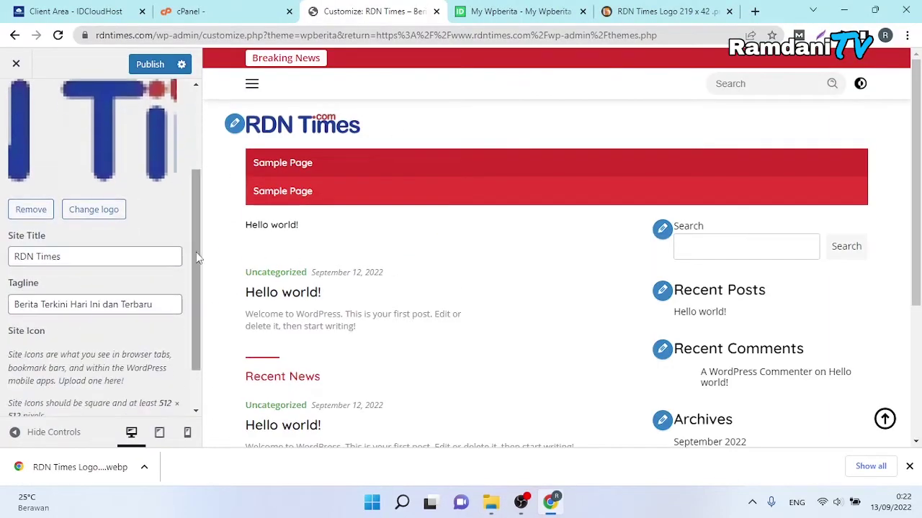
pyautogui.moveTo(196, 252); pyautogui.dragTo(196, 311)
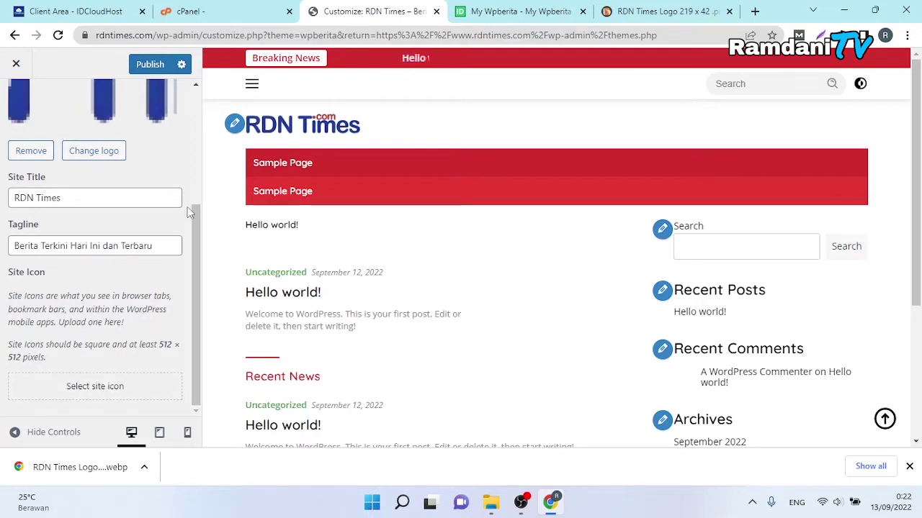
pyautogui.scroll(3, 190, 206)
pyautogui.click(151, 66)
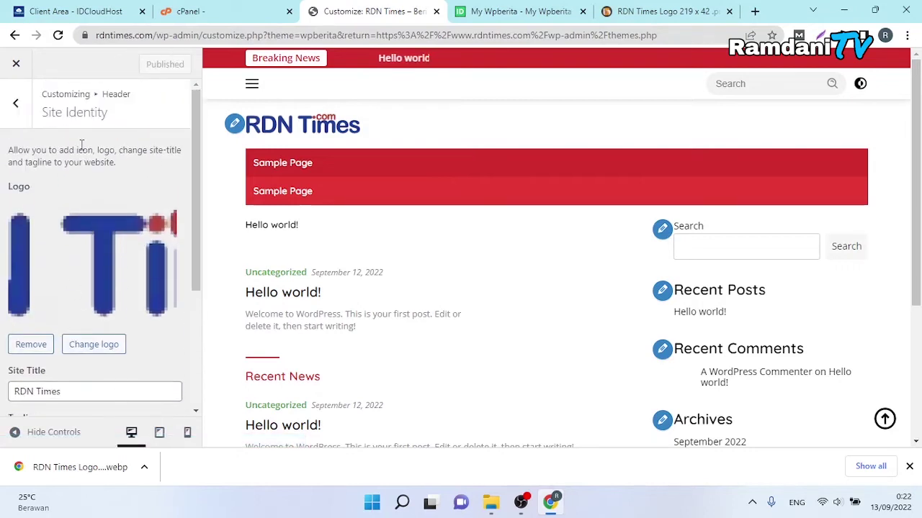
# - Open the Header Image settings and review the header image and background options
pyautogui.click(16, 105)
pyautogui.click(41, 189)
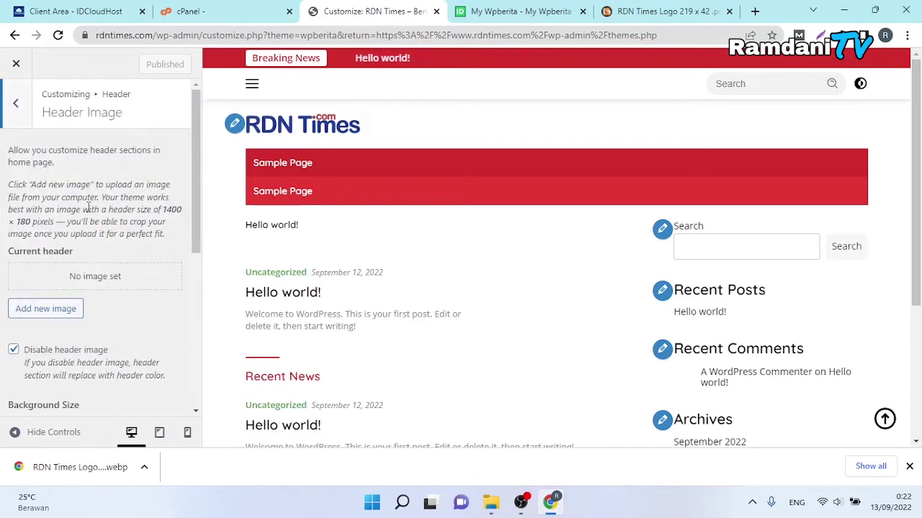
pyautogui.scroll(-5, 176, 259)
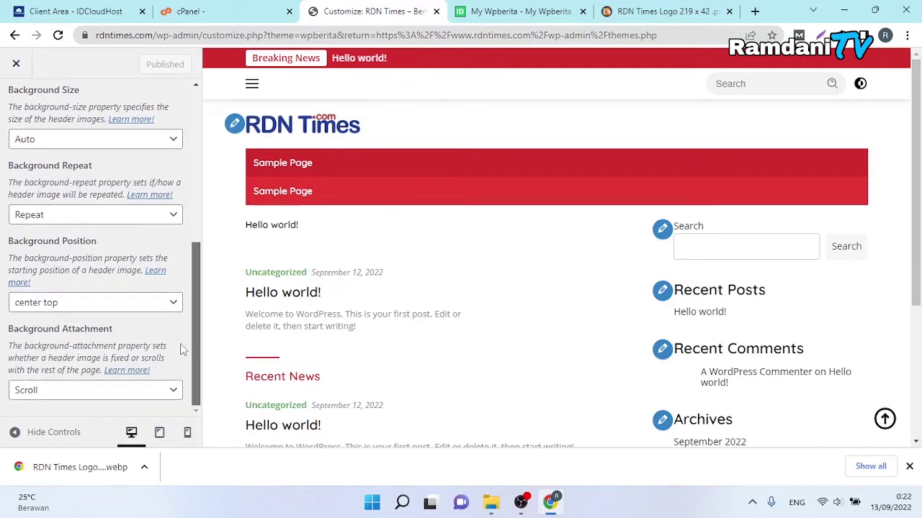
pyautogui.scroll(4, 180, 288)
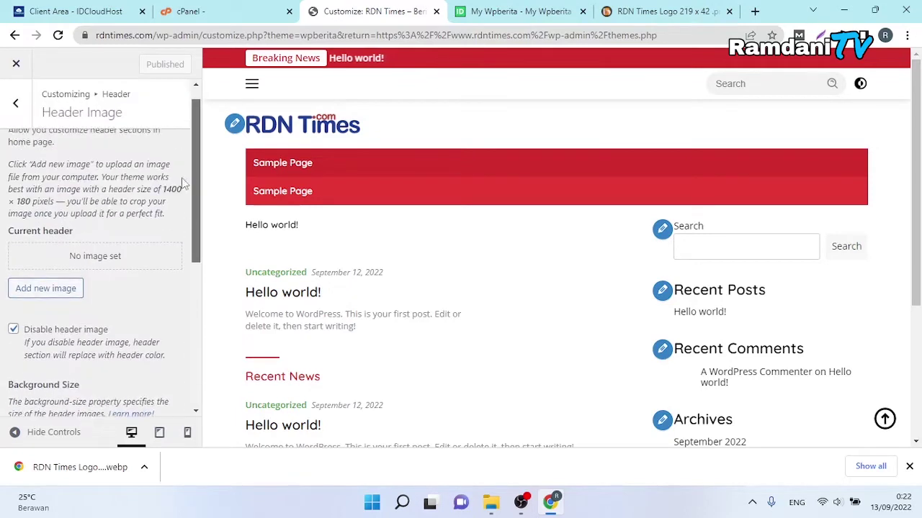
# - Open the header's Topbar & Menu settings and try the option that removes the search button
pyautogui.click(16, 107)
pyautogui.click(69, 216)
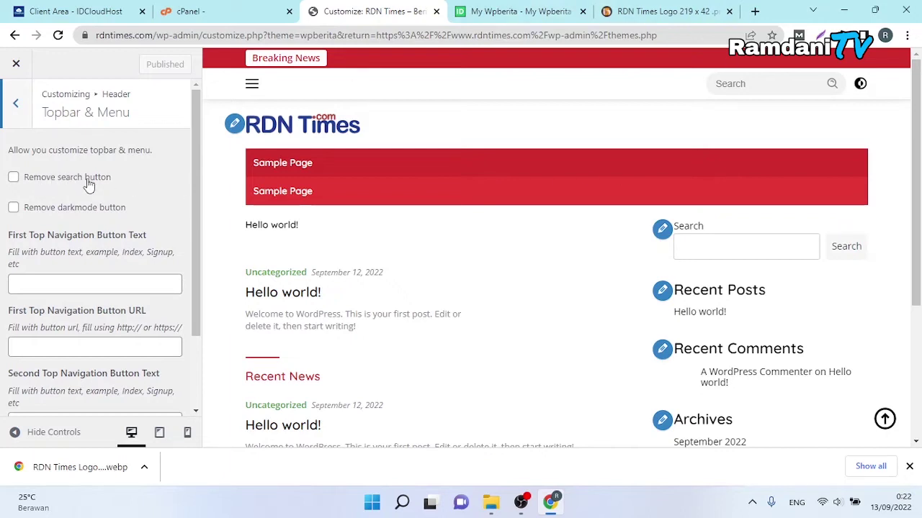
pyautogui.click(14, 178)
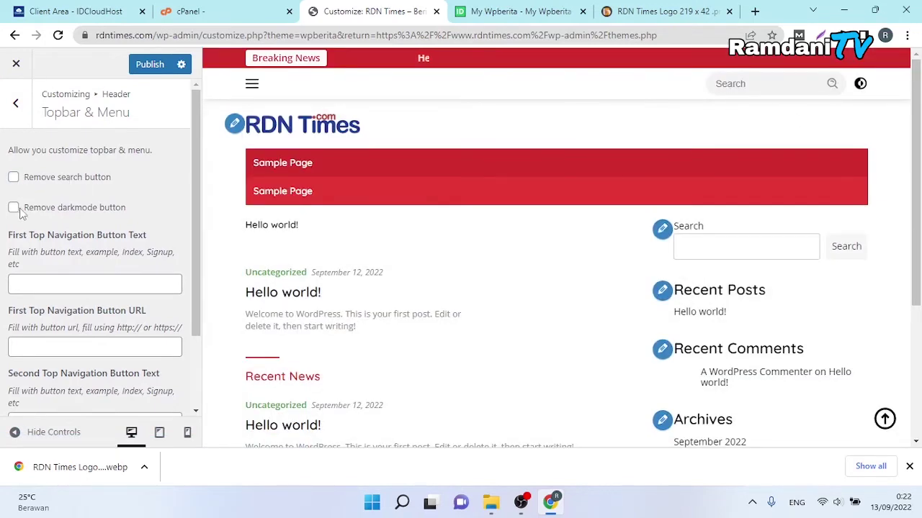
# - Try the site's dark mode in the preview and the option that removes its button, restoring both
pyautogui.click(861, 84)
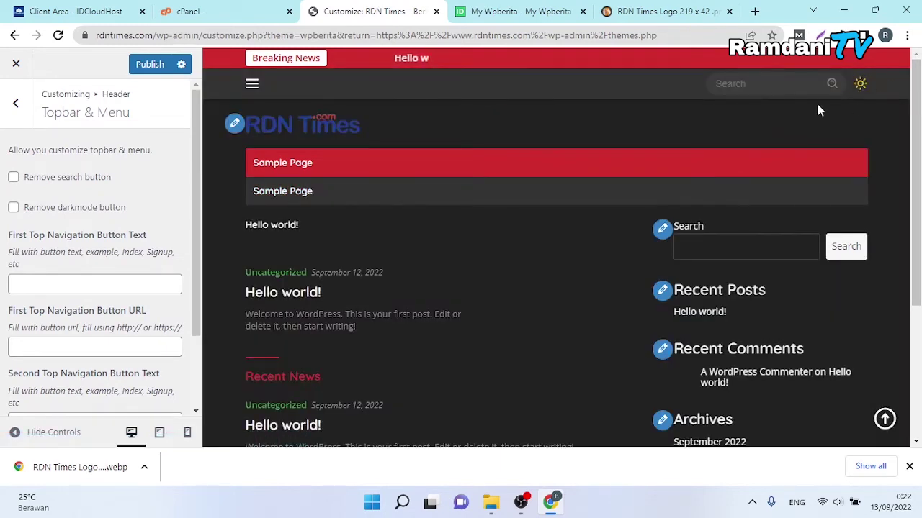
pyautogui.click(860, 84)
pyautogui.click(13, 208)
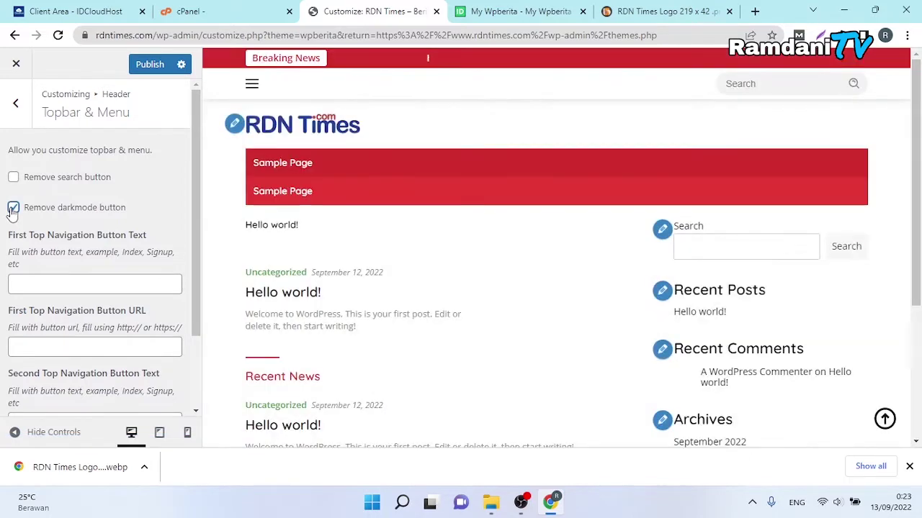
pyautogui.click(74, 207)
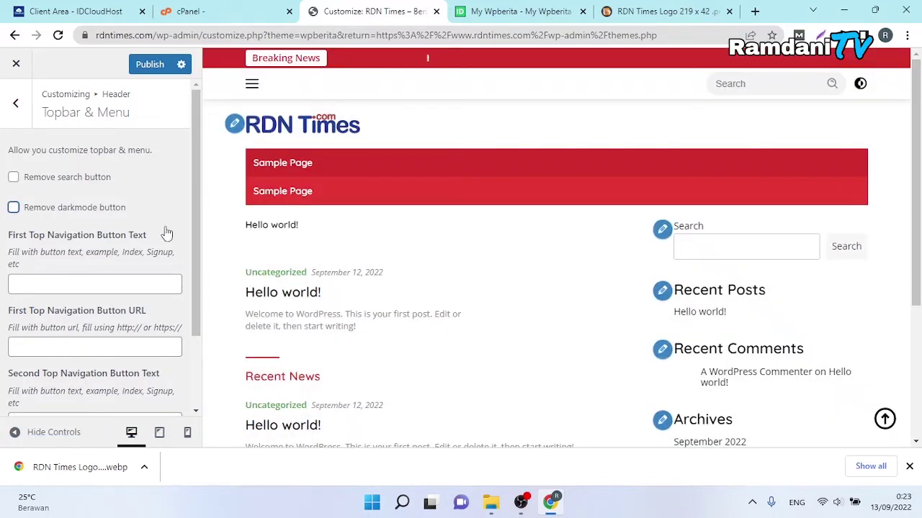
pyautogui.moveTo(195, 235); pyautogui.dragTo(180, 225)
pyautogui.click(170, 224)
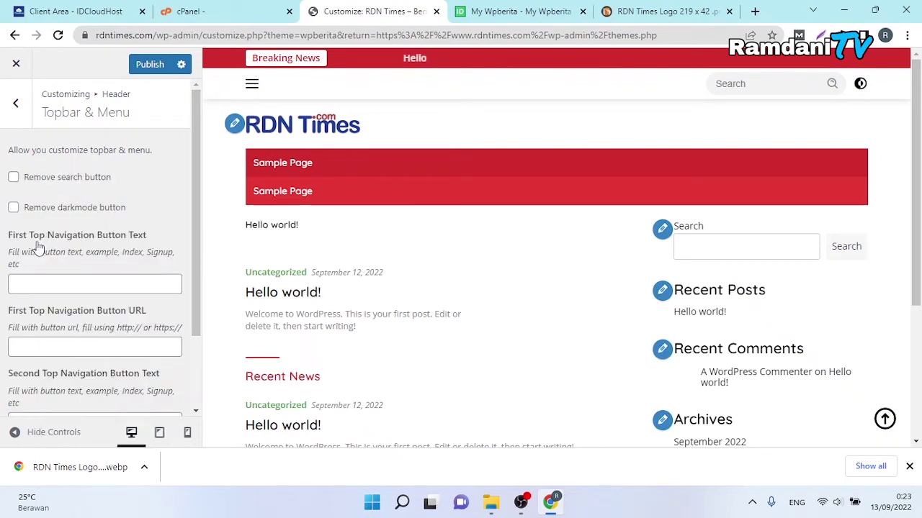
# - Set the first top navigation button's text to "Index"
pyautogui.moveTo(199, 261); pyautogui.dragTo(208, 302)
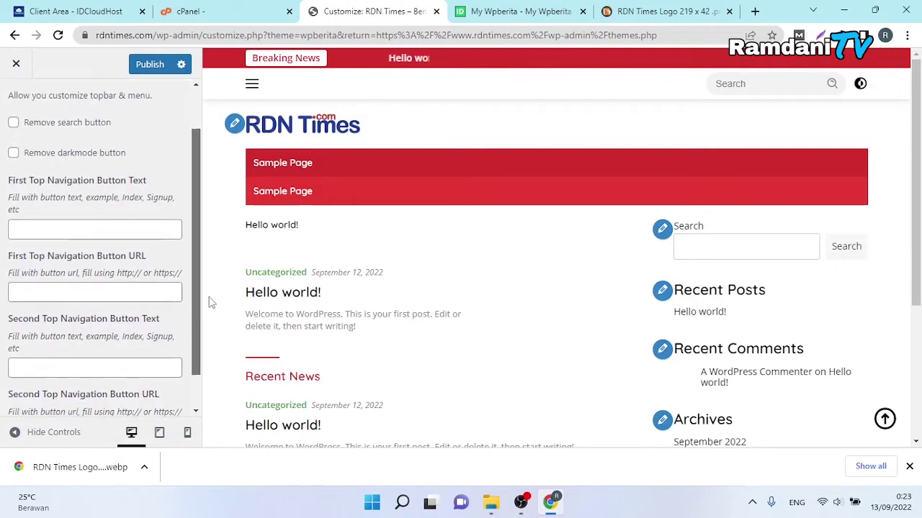
pyautogui.click(54, 227)
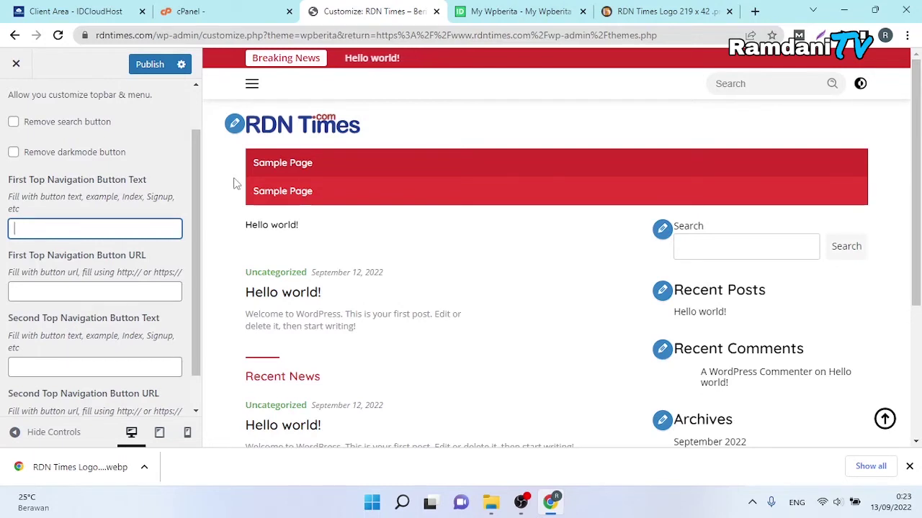
pyautogui.write('Index')
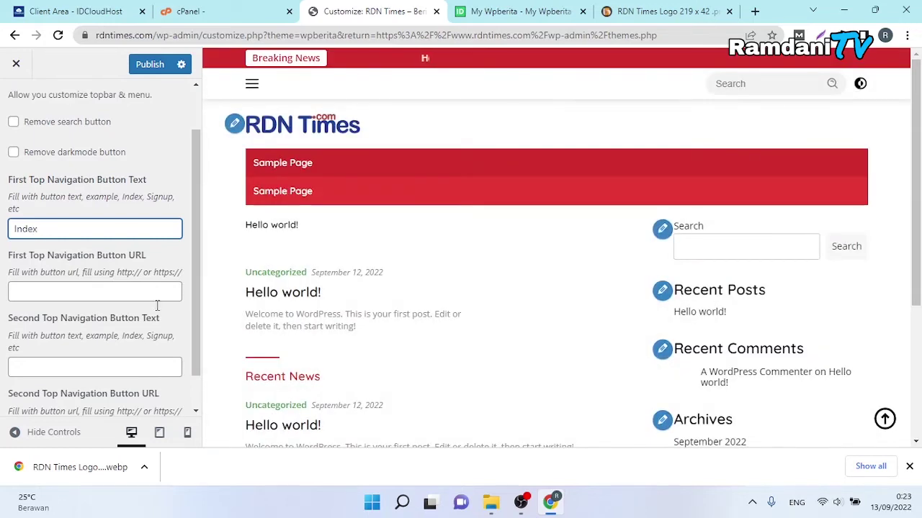
pyautogui.press('Tab')
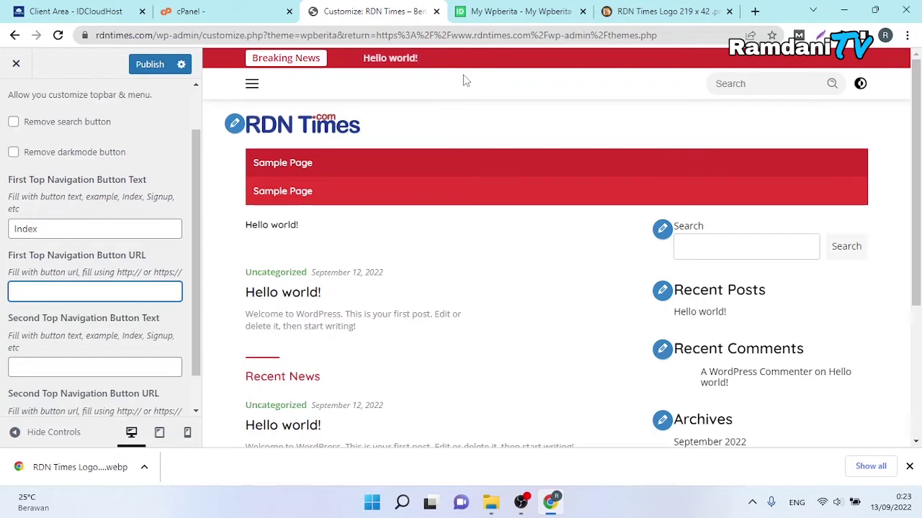
pyautogui.moveTo(156, 35); pyautogui.dragTo(77, 43)
pyautogui.hotkey('ctrl', 'c')
pyautogui.click(127, 291)
pyautogui.hotkey('ctrl', 'v')
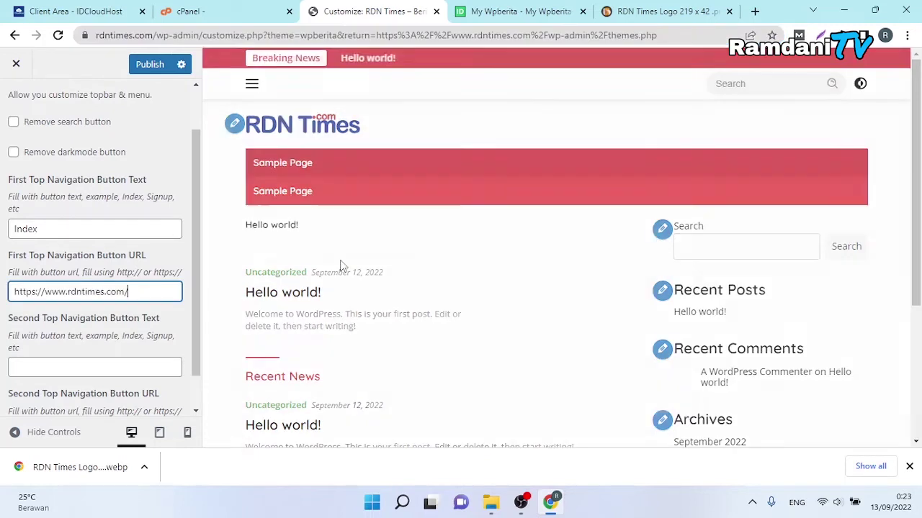
pyautogui.write('index')
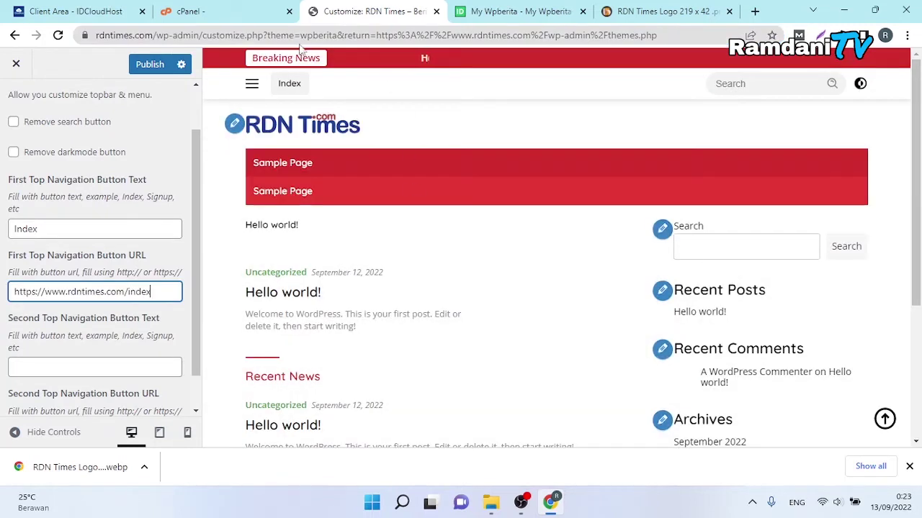
# - Clear the first top navigation button's text and re-enter "Index" to compare the preview with and without it
pyautogui.click(83, 231)
pyautogui.hotkey('ctrl', 'a')
pyautogui.press('BackSpace')
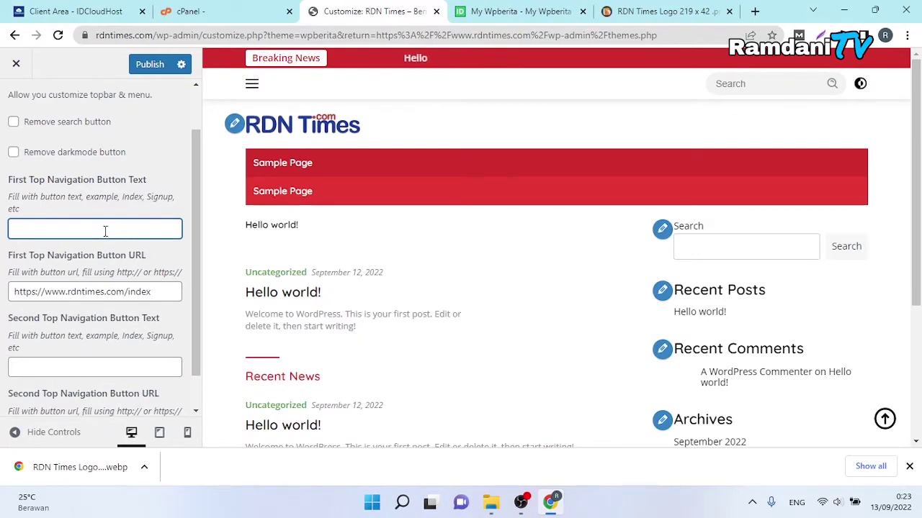
pyautogui.write('Index')
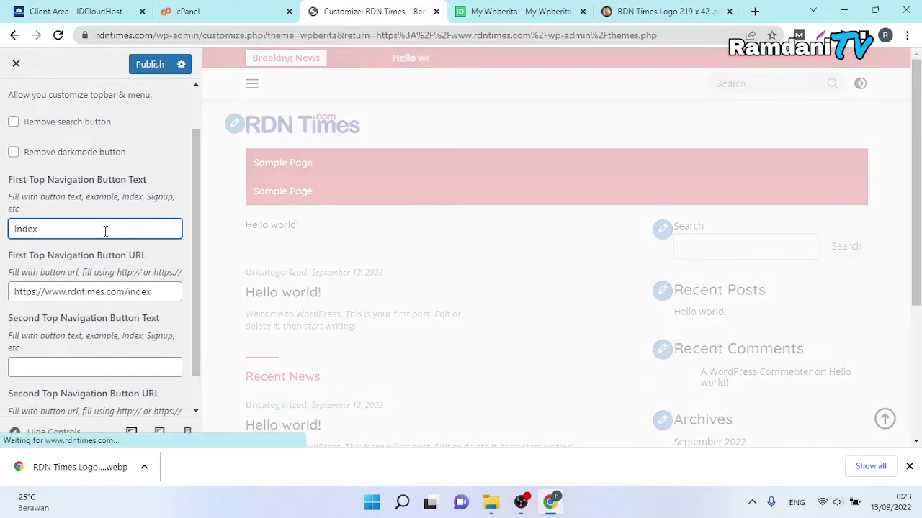
pyautogui.click(103, 198)
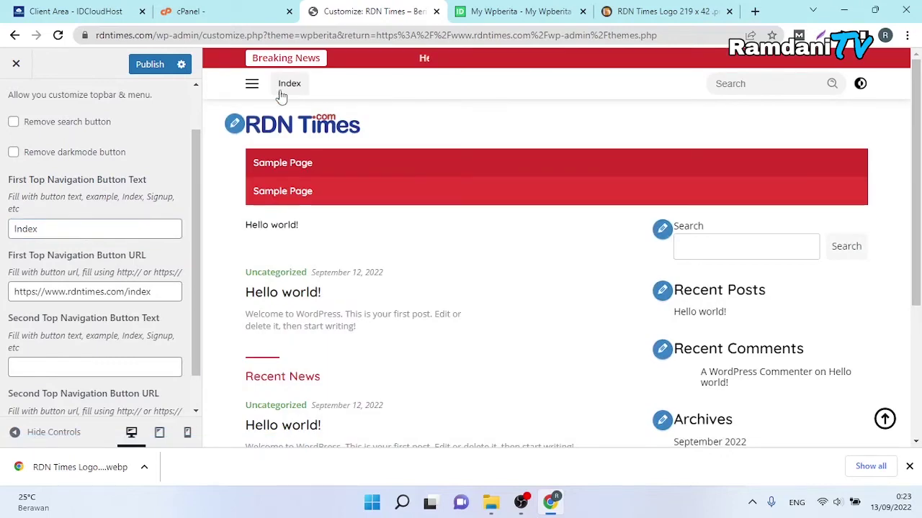
# - Open the previewed Index button's link in a new tab, check the page it leads to, and close that tab
pyautogui.doubleClick(25, 228)
pyautogui.click(258, 98)
pyautogui.moveTo(32, 291); pyautogui.dragTo(81, 291)
pyautogui.rightClick(292, 86)
pyautogui.click(321, 93)
pyautogui.click(403, 11)
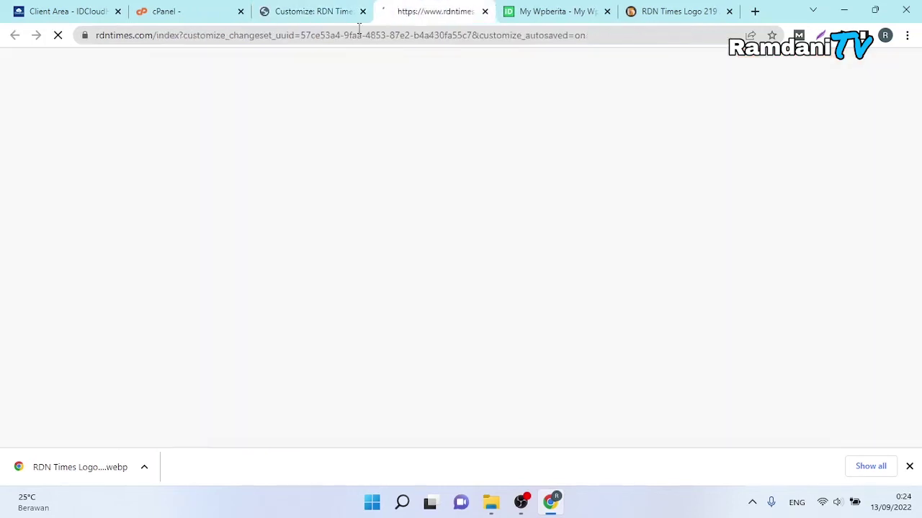
pyautogui.click(336, 11)
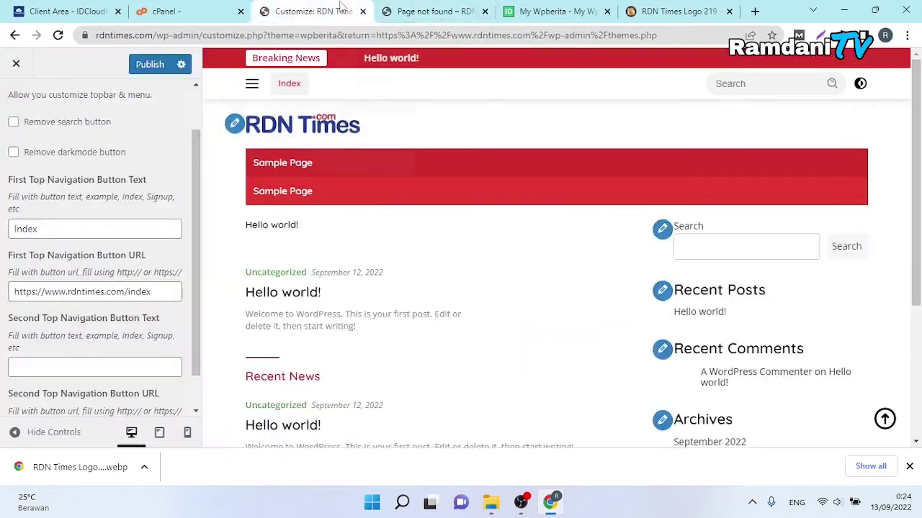
pyautogui.click(484, 11)
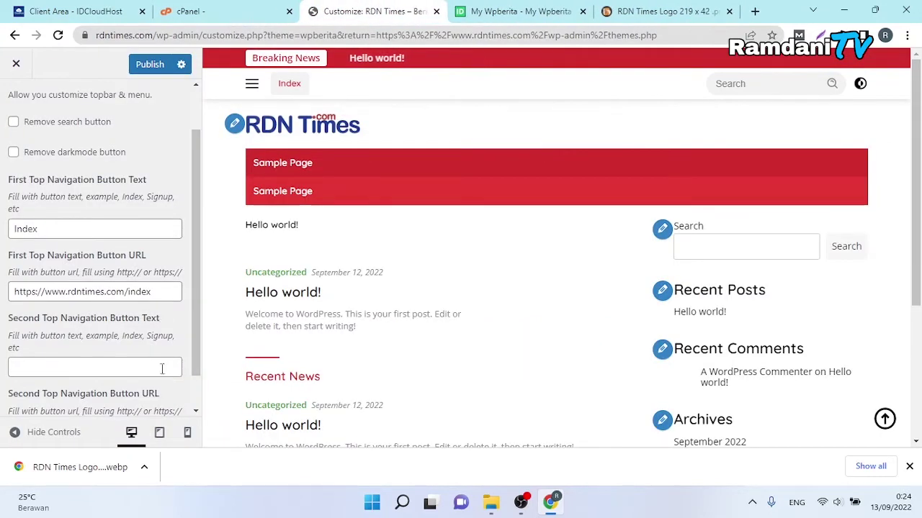
# - Select the word "index" at the end of the first top navigation button's URL
pyautogui.scroll(-1, 166, 385)
pyautogui.scroll(2, 193, 348)
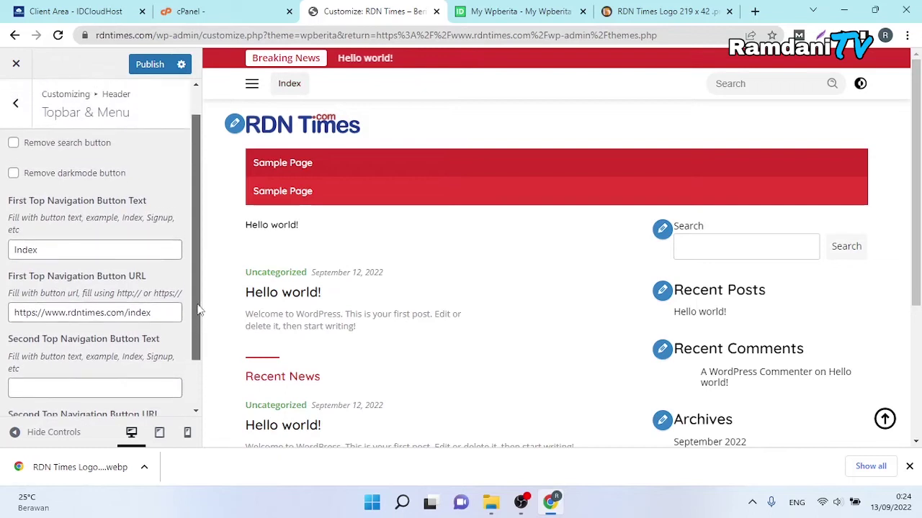
pyautogui.doubleClick(163, 314)
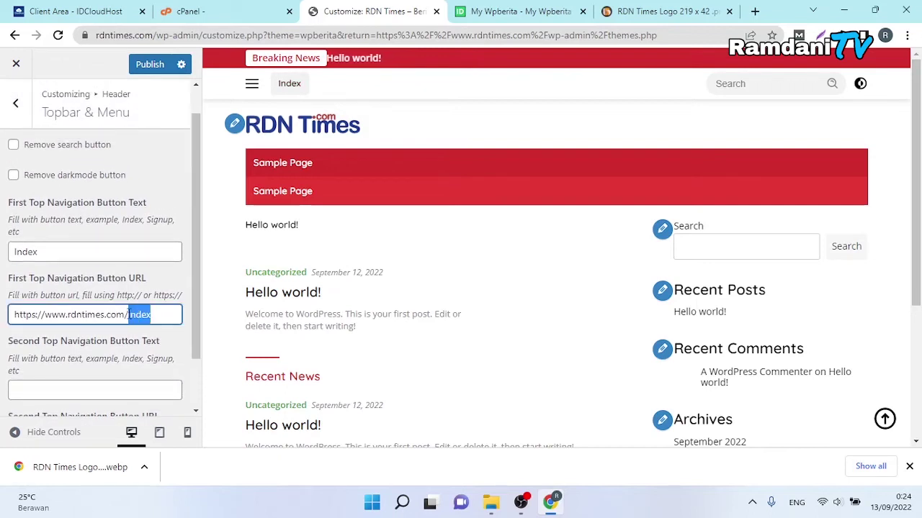
pyautogui.click(134, 316)
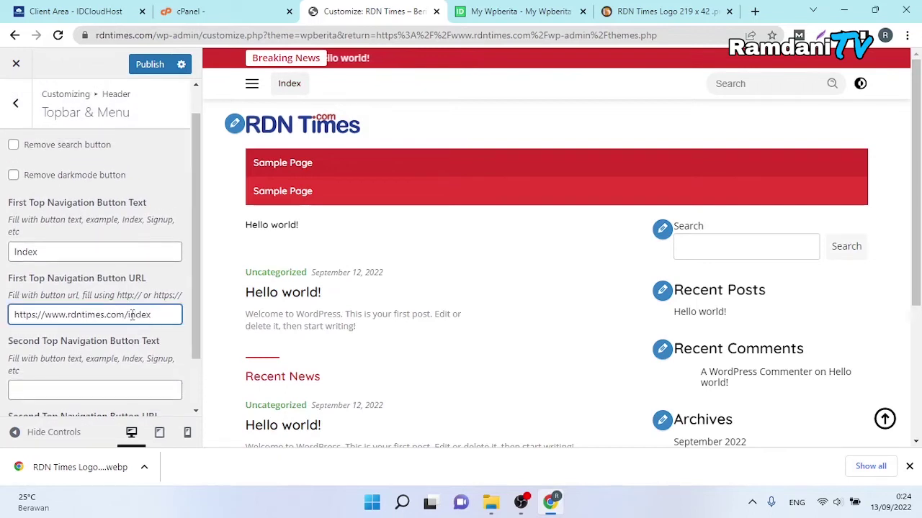
pyautogui.moveTo(130, 315); pyautogui.dragTo(191, 310)
pyautogui.press('BackSpace')
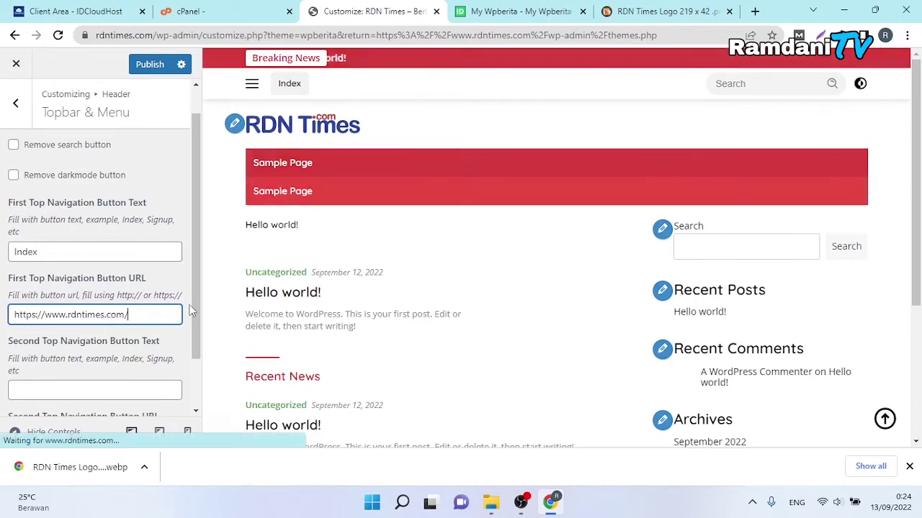
pyautogui.hotkey('ctrl', 'a')
pyautogui.hotkey('ctrl', 'c')
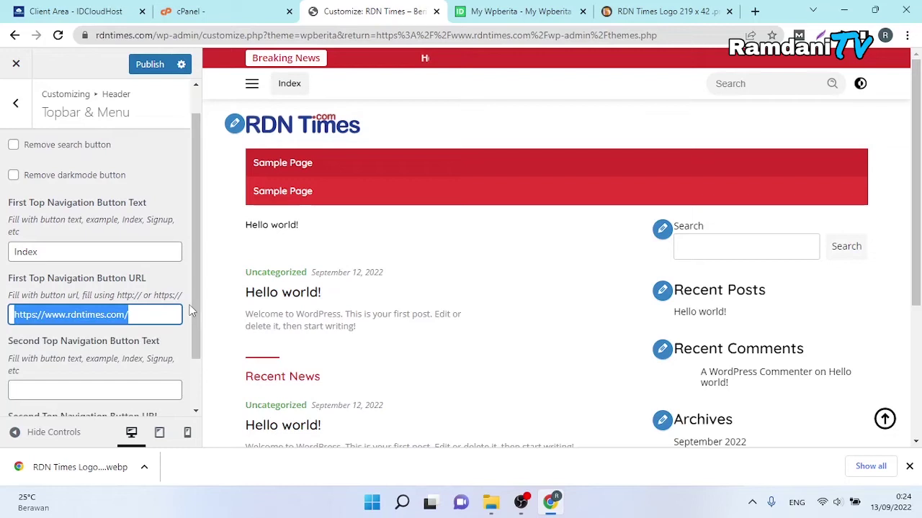
pyautogui.press('BackSpace')
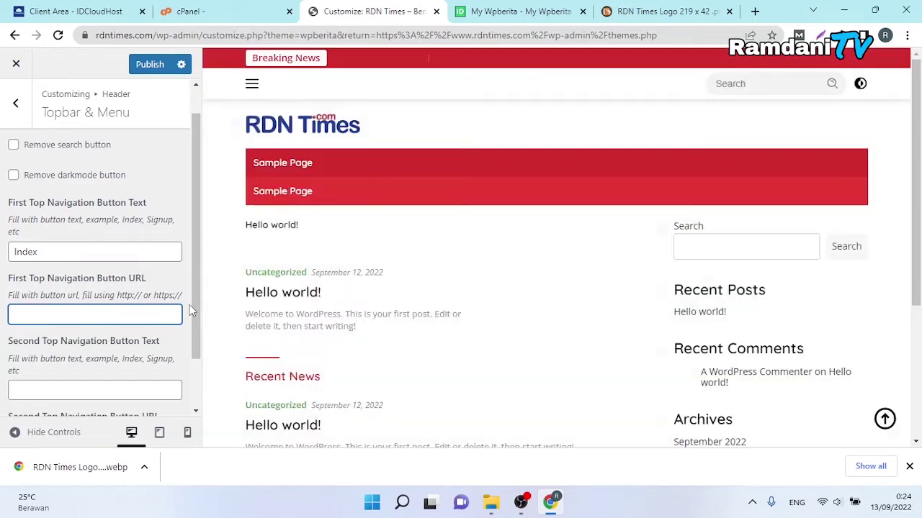
pyautogui.scroll(-2, 144, 347)
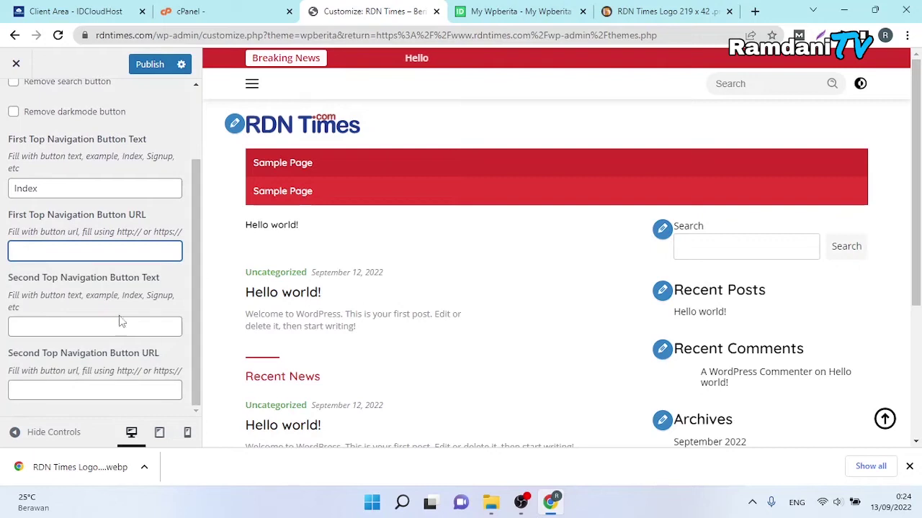
pyautogui.moveTo(200, 264); pyautogui.dragTo(201, 288)
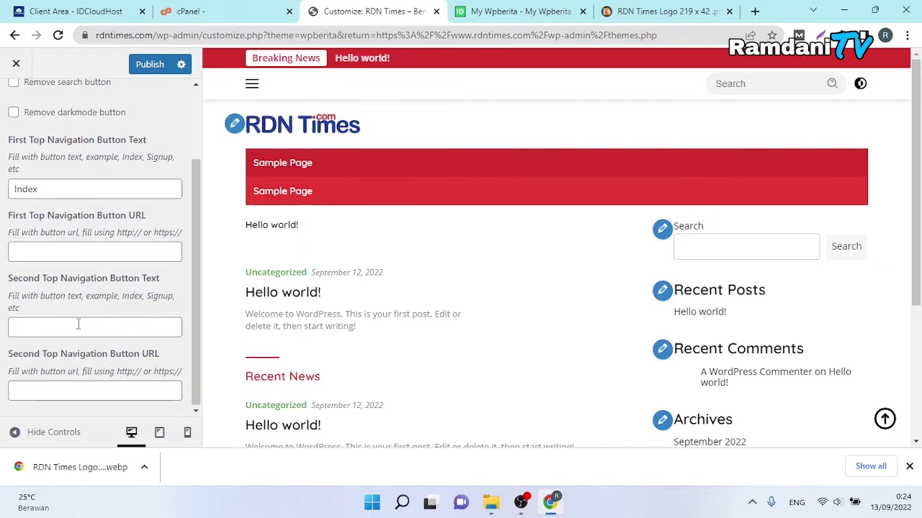
pyautogui.moveTo(194, 384); pyautogui.dragTo(180, 288)
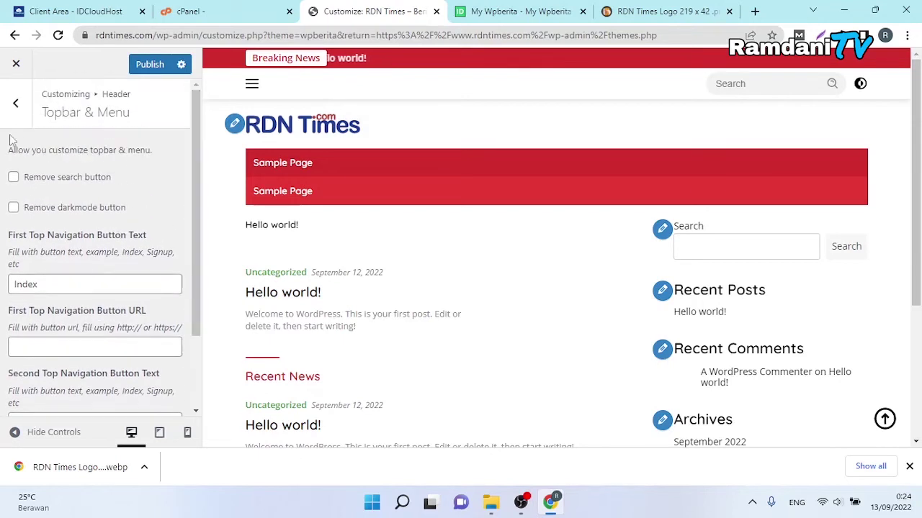
pyautogui.click(20, 112)
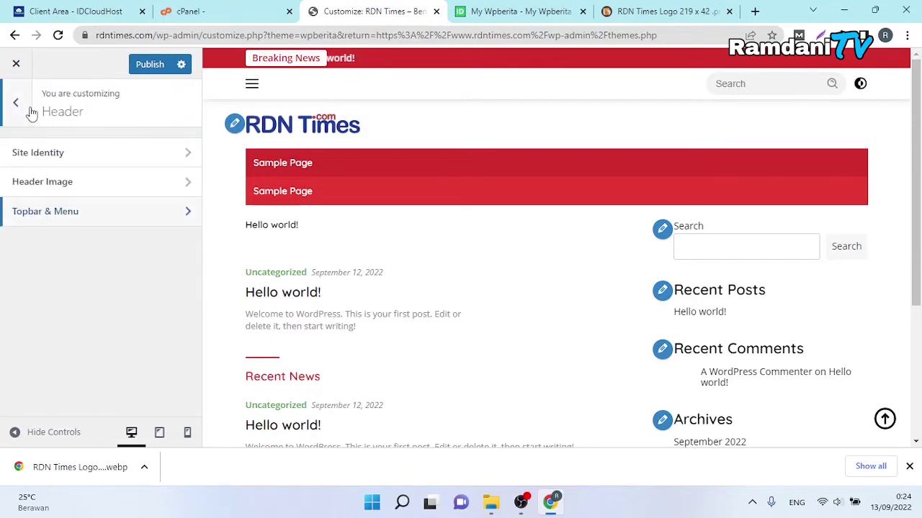
pyautogui.click(83, 211)
pyautogui.click(101, 347)
pyautogui.hotkey('ctrl', 'v')
pyautogui.click(14, 106)
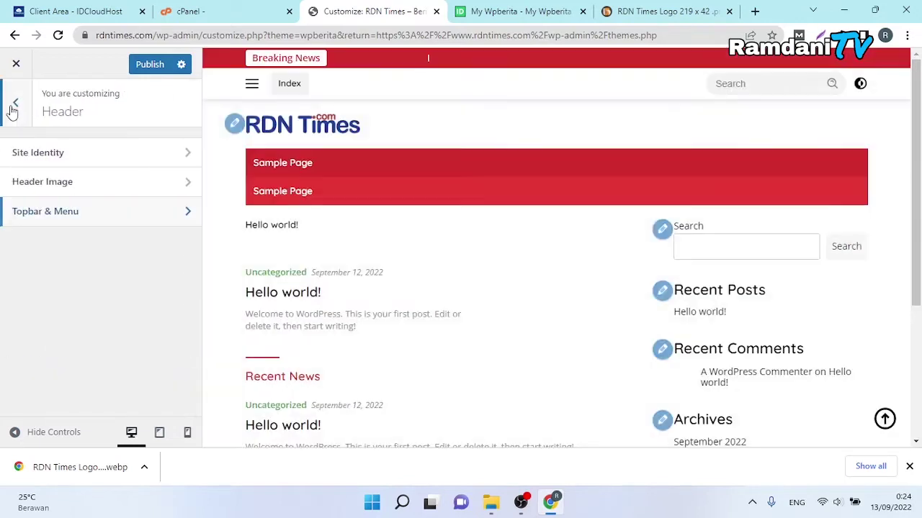
# - Compare the homepage's top notification preview under Disable and 5 Recent Posts By Category, leaving 5 Recent Posts By Category selected
pyautogui.click(18, 110)
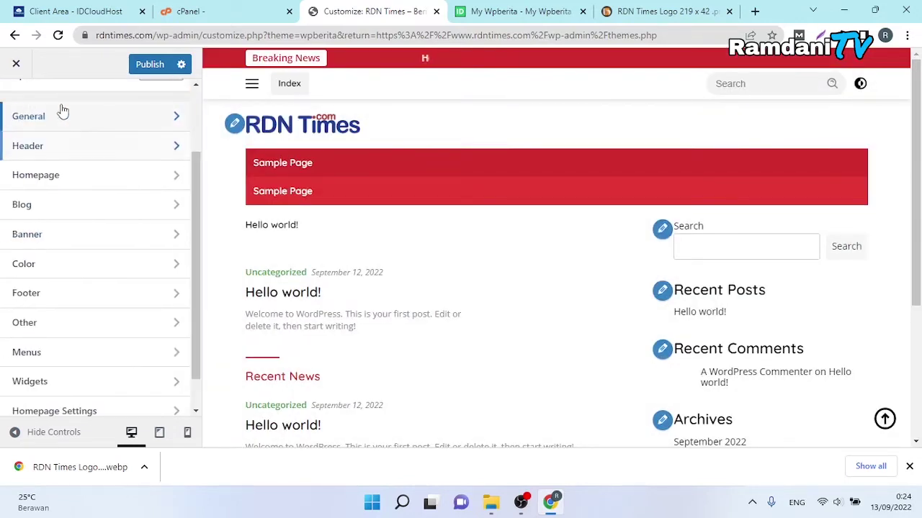
pyautogui.click(53, 176)
pyautogui.click(86, 160)
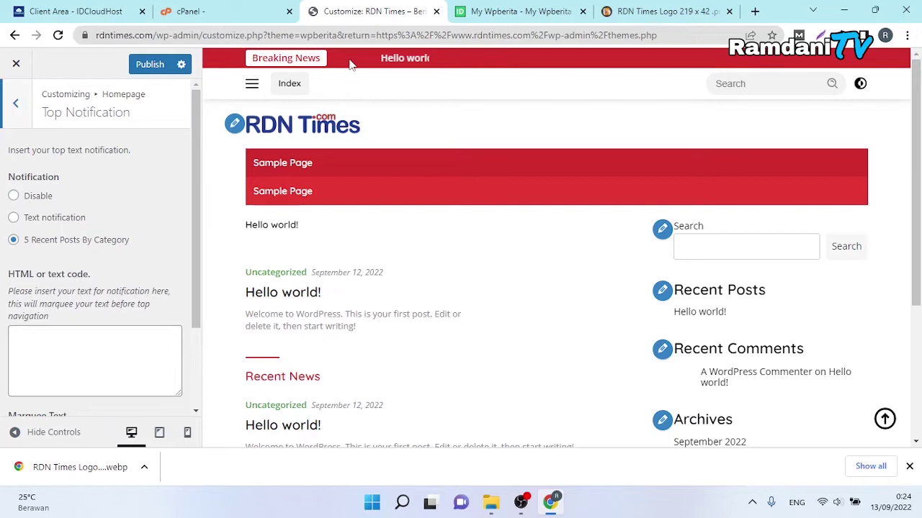
pyautogui.click(14, 196)
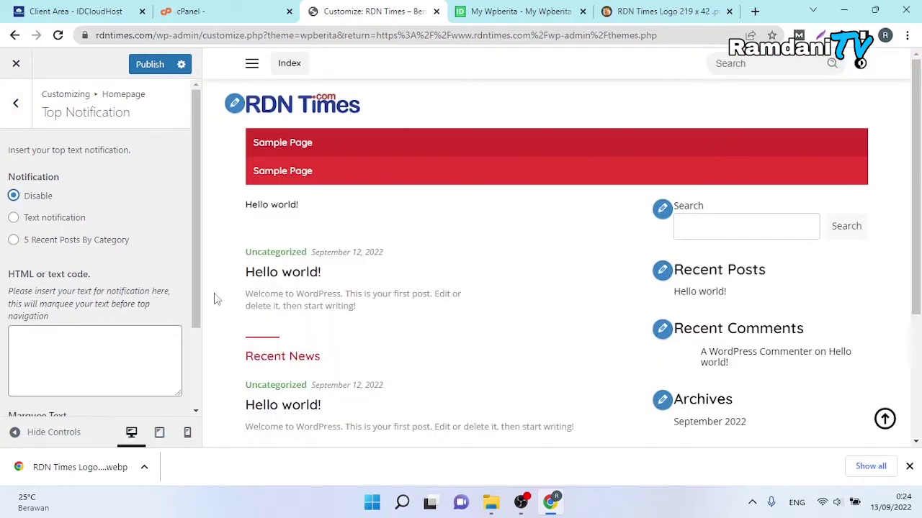
pyautogui.click(40, 243)
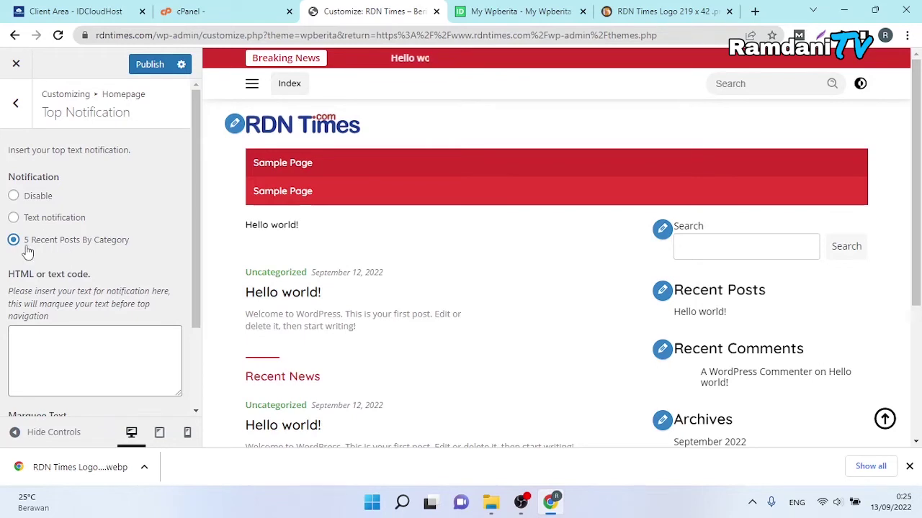
pyautogui.click(15, 199)
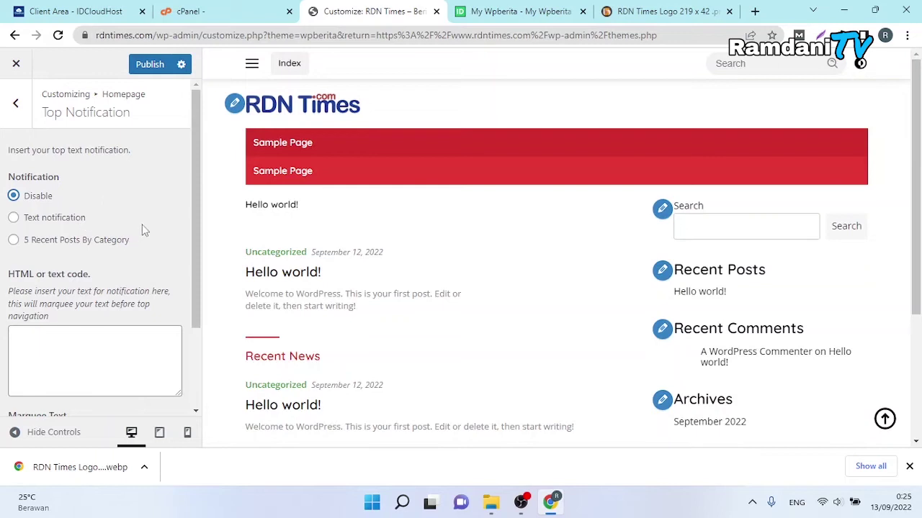
pyautogui.moveTo(194, 180); pyautogui.dragTo(202, 272)
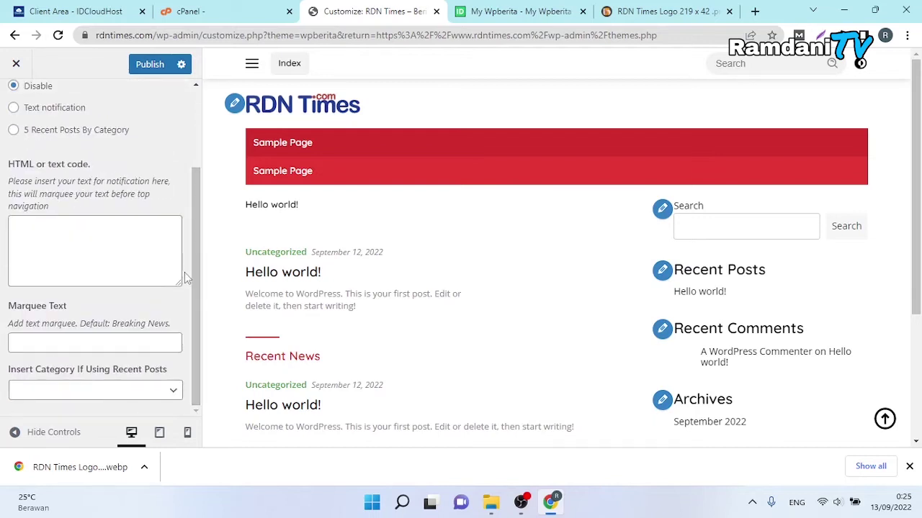
pyautogui.scroll(3, 113, 219)
pyautogui.click(14, 238)
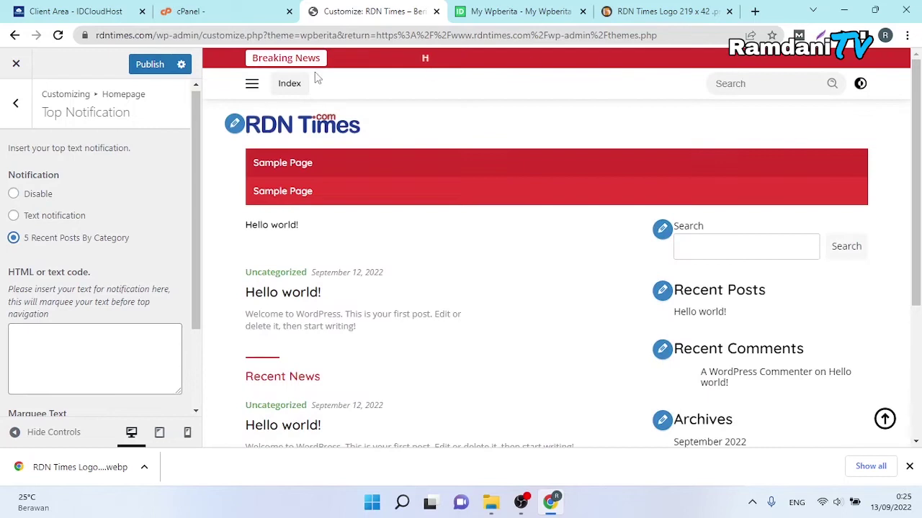
# - Try "HOTTTT" as the top notification's marquee text, check the recent-posts category list, and clear the marquee text again
pyautogui.scroll(-2, 184, 274)
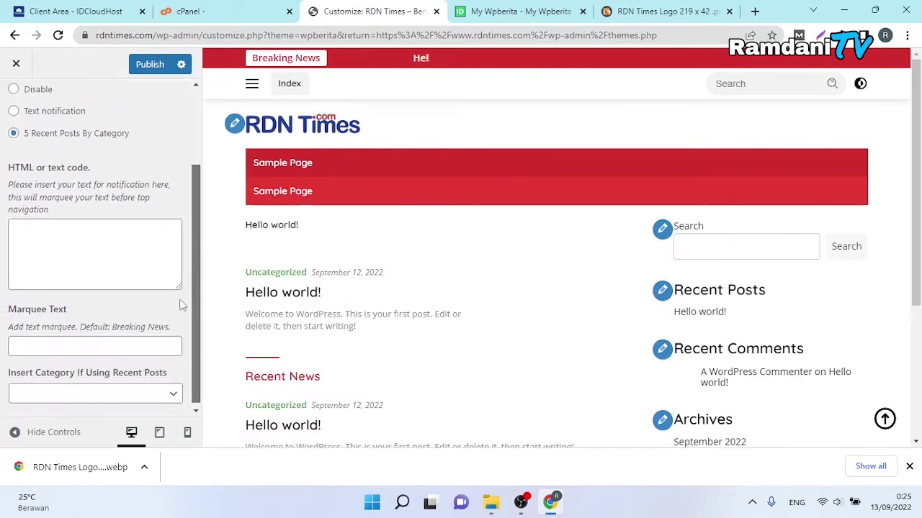
pyautogui.click(103, 338)
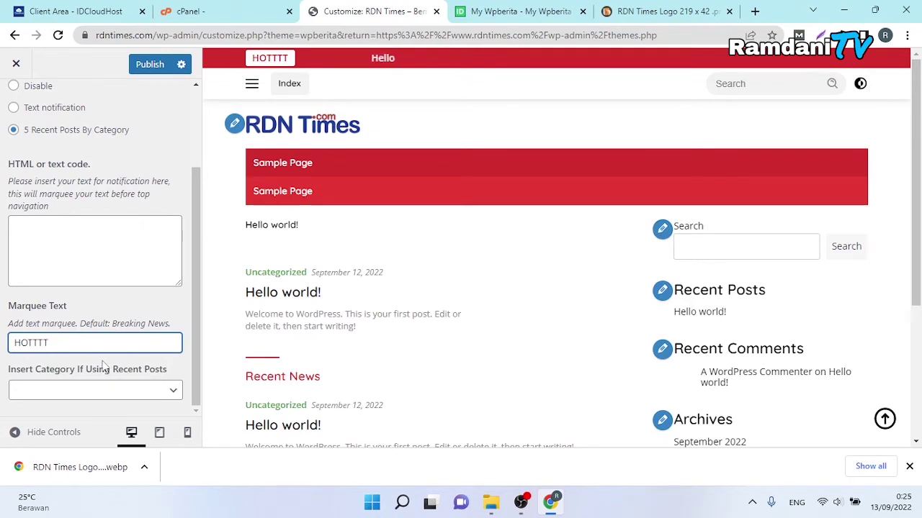
pyautogui.click(109, 398)
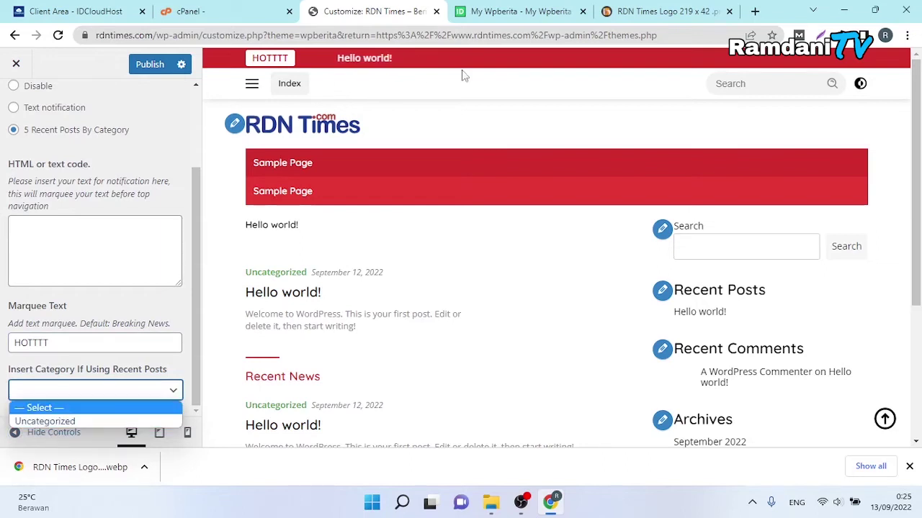
pyautogui.click(72, 339)
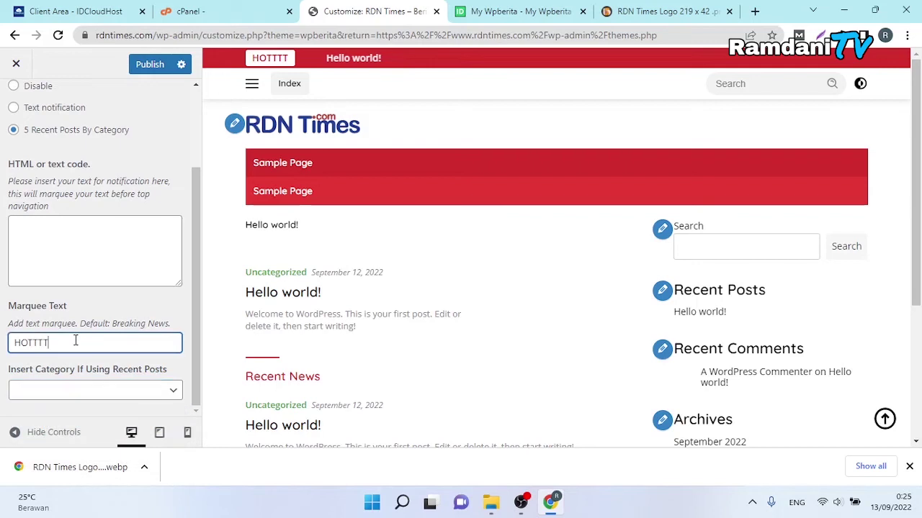
pyautogui.doubleClick(75, 340)
pyautogui.scroll(2, 84, 296)
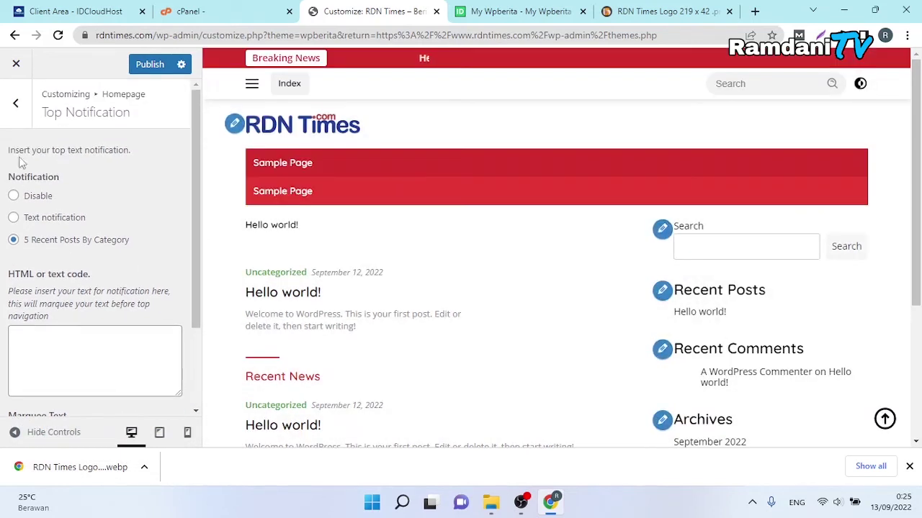
# - Examine the homepage's Module Home category setting and compare it with the post carousel on the WpBerita demo site
pyautogui.click(16, 103)
pyautogui.click(57, 184)
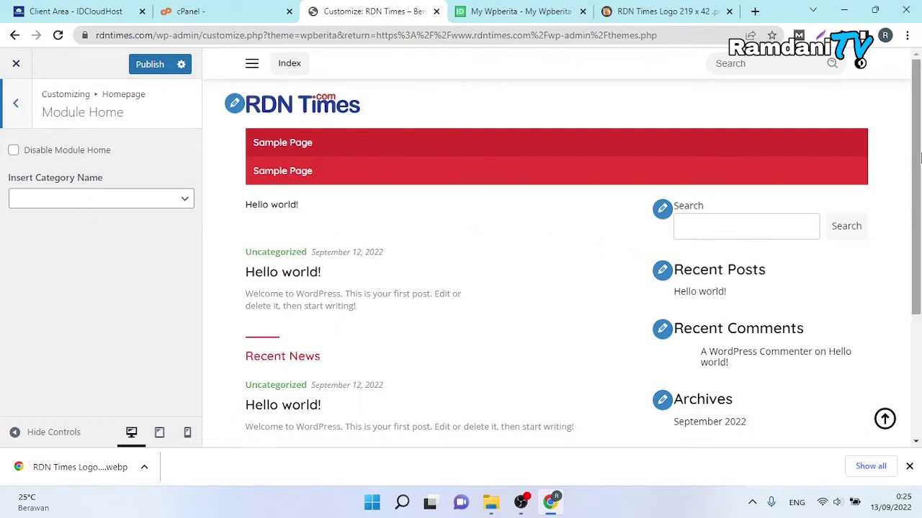
pyautogui.click(62, 201)
pyautogui.click(86, 335)
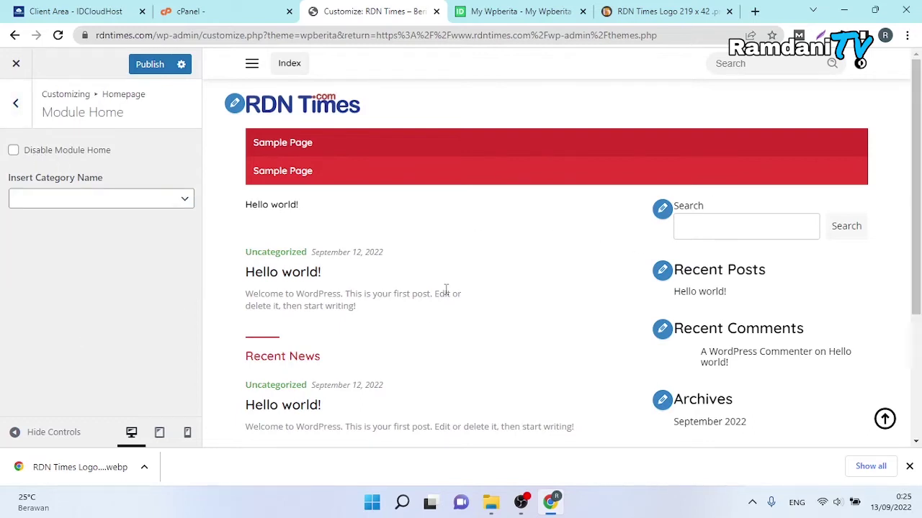
pyautogui.click(517, 11)
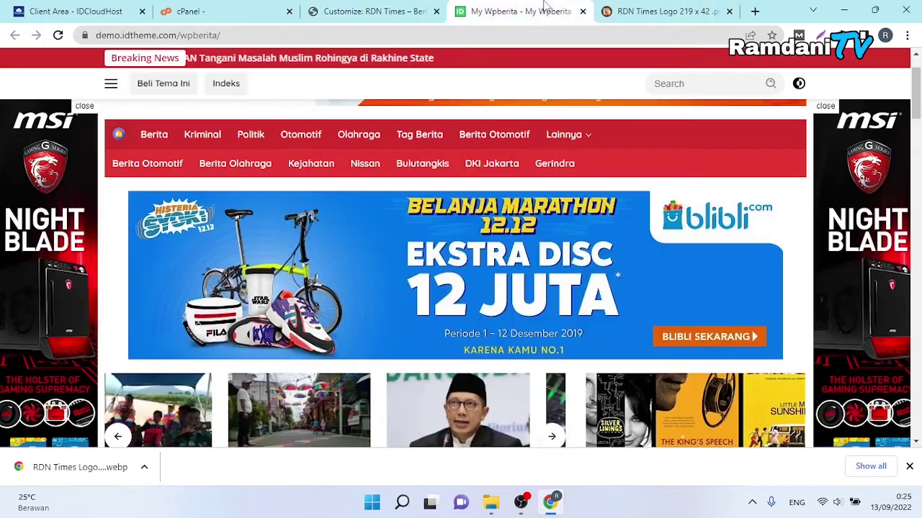
pyautogui.scroll(-1, 529, 299)
pyautogui.scroll(-5, 358, 256)
pyautogui.scroll(3, 315, 409)
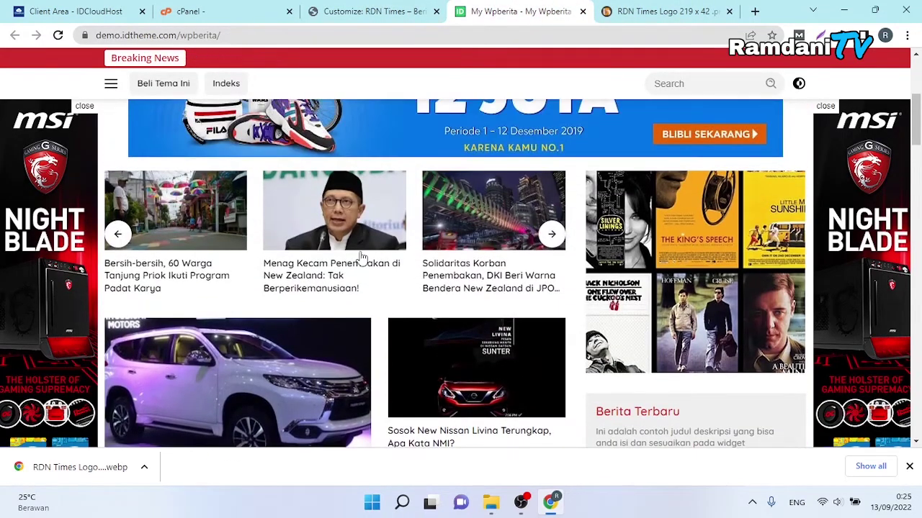
pyautogui.click(389, 11)
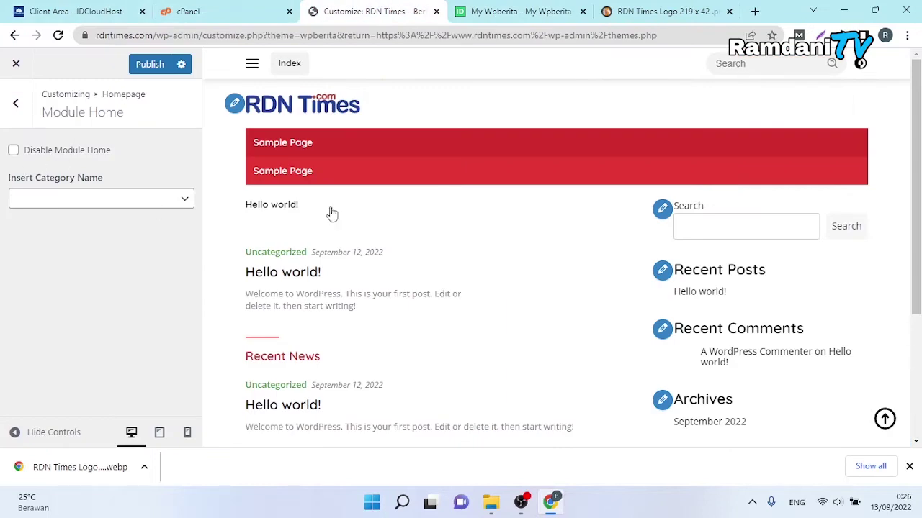
# - Examine the homepage's Headline settings and compare them with the headline area on the WpBerita demo site
pyautogui.click(24, 114)
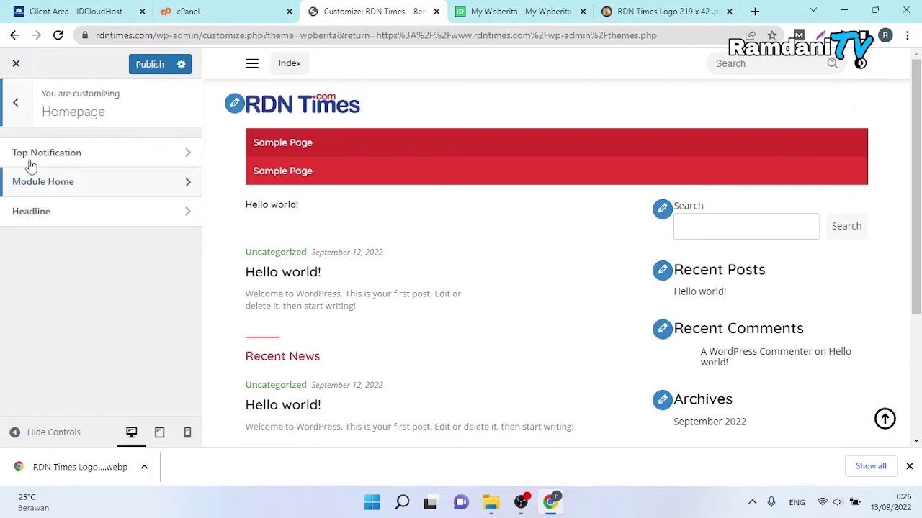
pyautogui.click(41, 210)
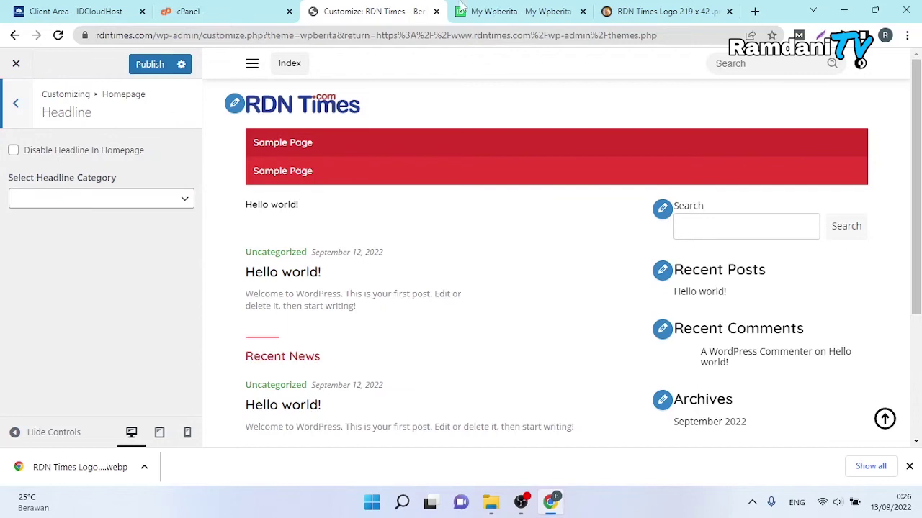
pyautogui.click(461, 9)
pyautogui.scroll(-1, 477, 294)
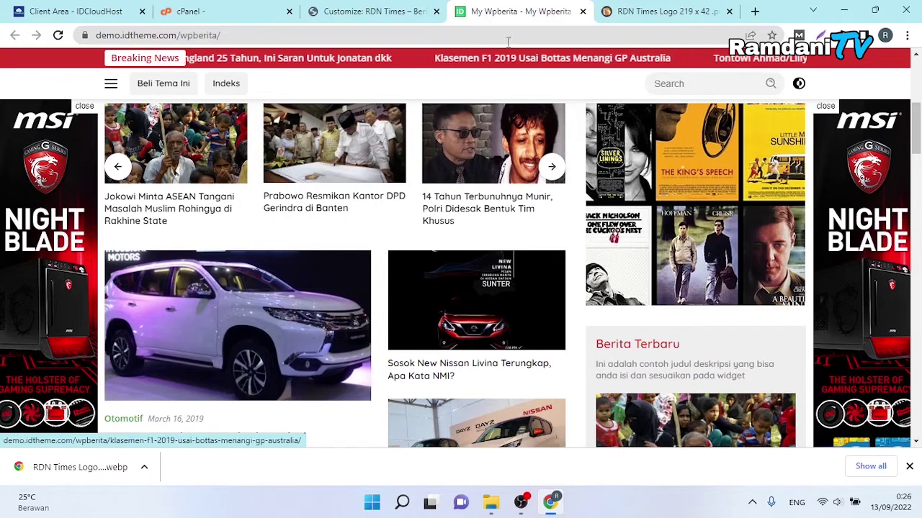
pyautogui.click(368, 11)
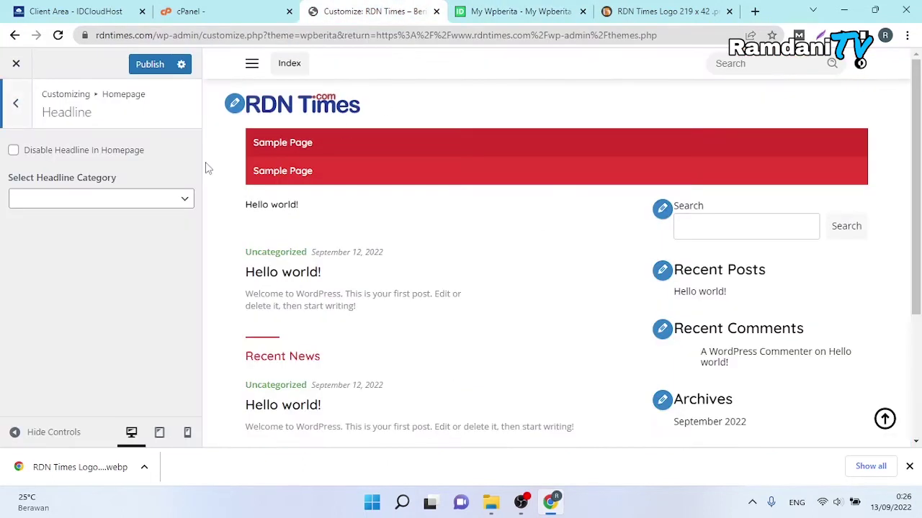
# - Examine the Blog settings group, compare it with the WpBerita demo site's post listing, and return to the main customization list
pyautogui.click(16, 104)
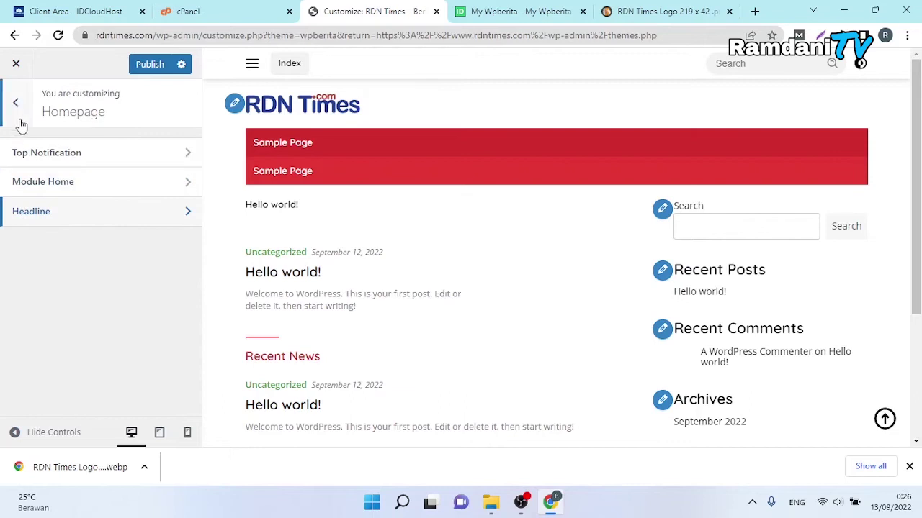
pyautogui.click(16, 104)
pyautogui.click(85, 207)
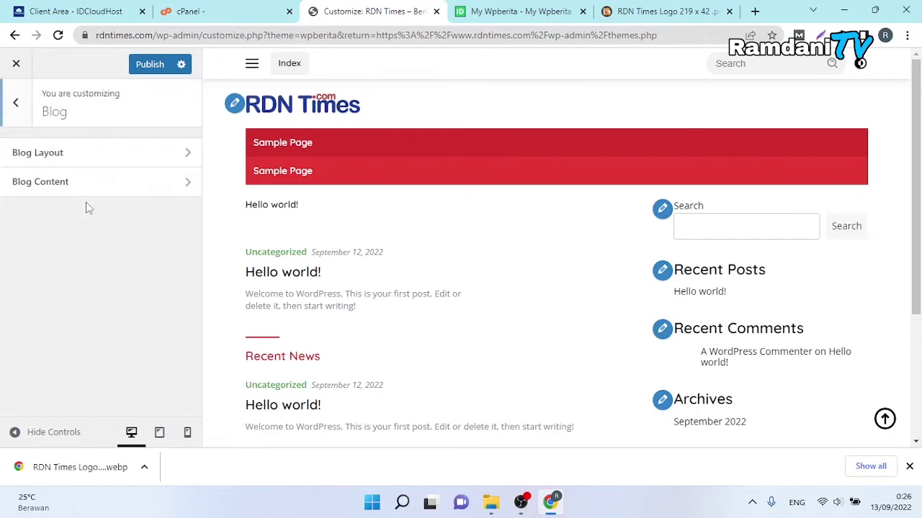
pyautogui.click(515, 11)
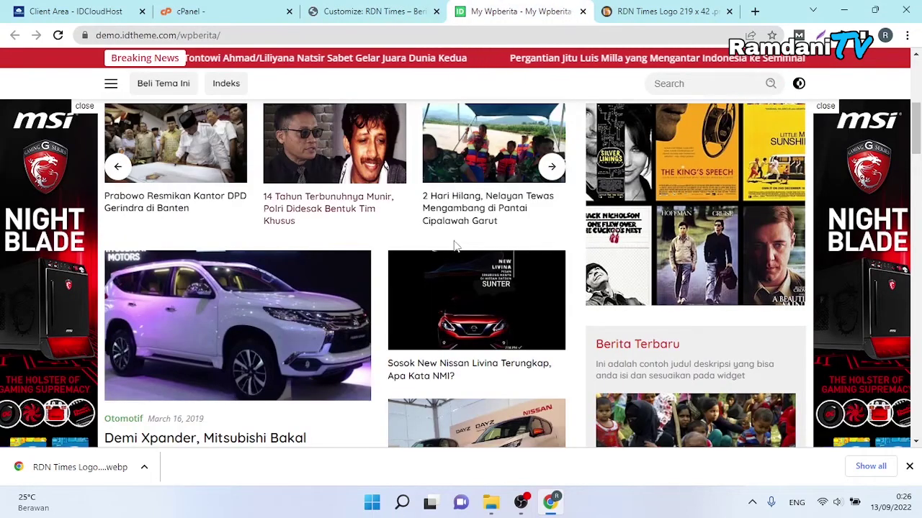
pyautogui.moveTo(917, 130); pyautogui.dragTo(918, 234)
pyautogui.click(350, 13)
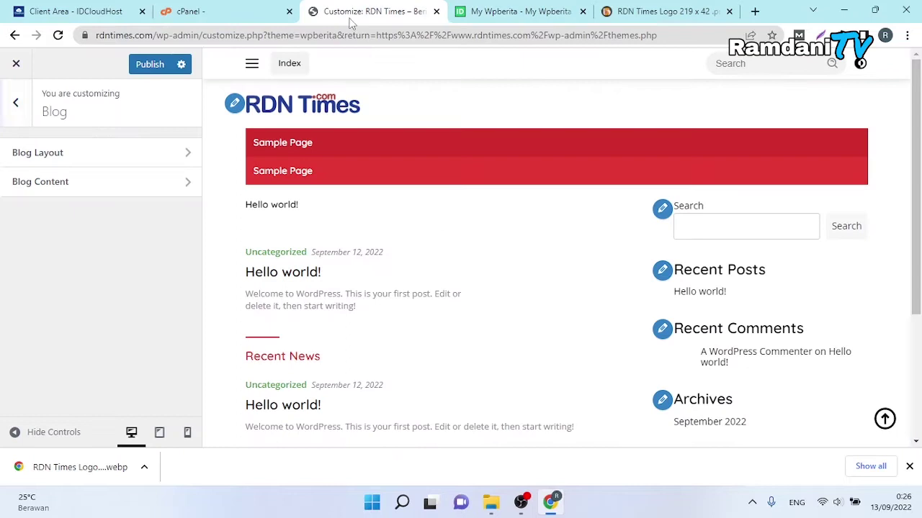
pyautogui.click(16, 104)
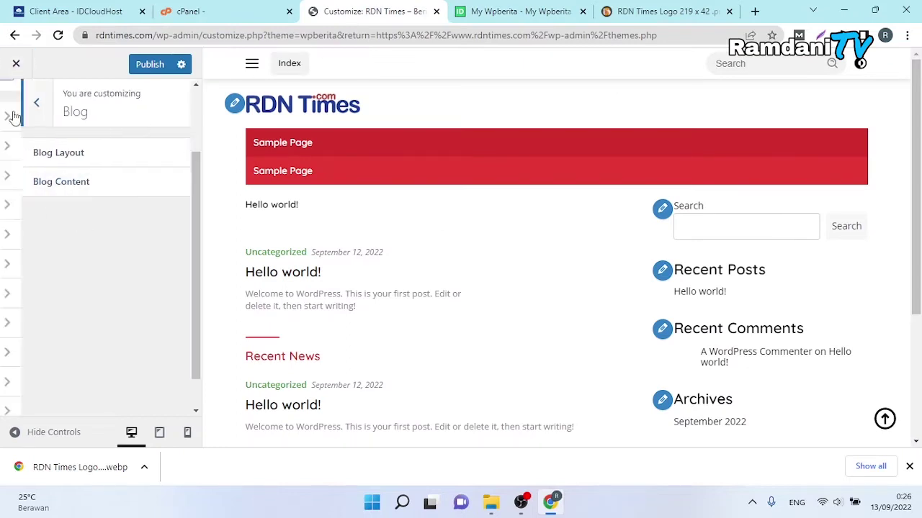
# - Examine the Homepage settings group, compare it with the WpBerita demo site's homepage sections, and return to the main customization list
pyautogui.click(72, 177)
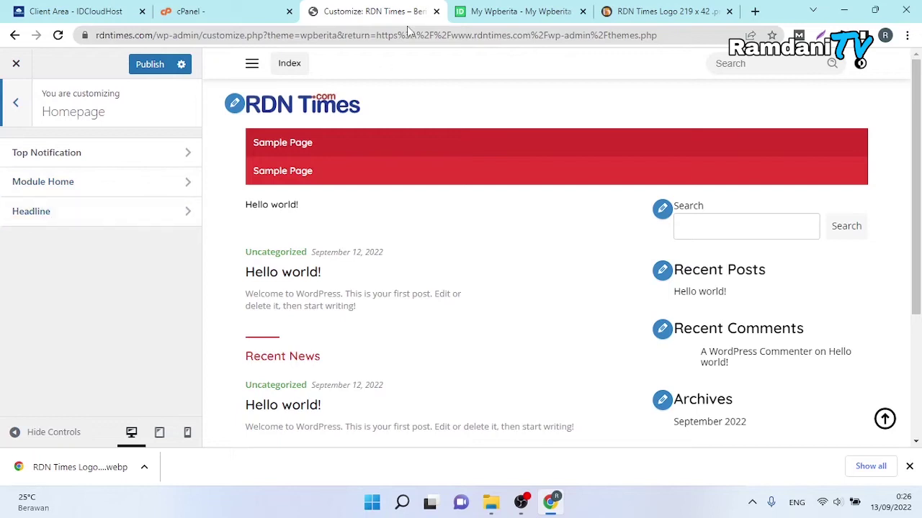
pyautogui.click(504, 10)
pyautogui.scroll(1, 916, 231)
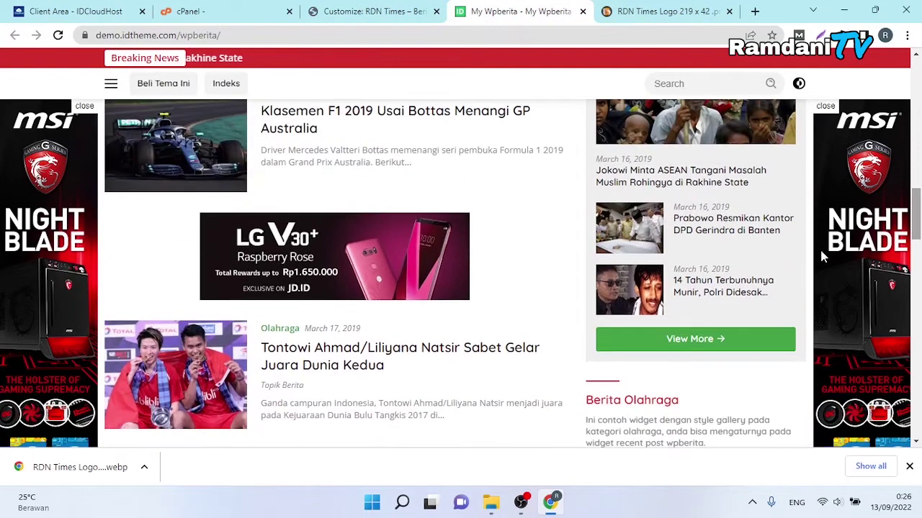
pyautogui.scroll(3, 891, 184)
pyautogui.moveTo(919, 172); pyautogui.dragTo(915, 129)
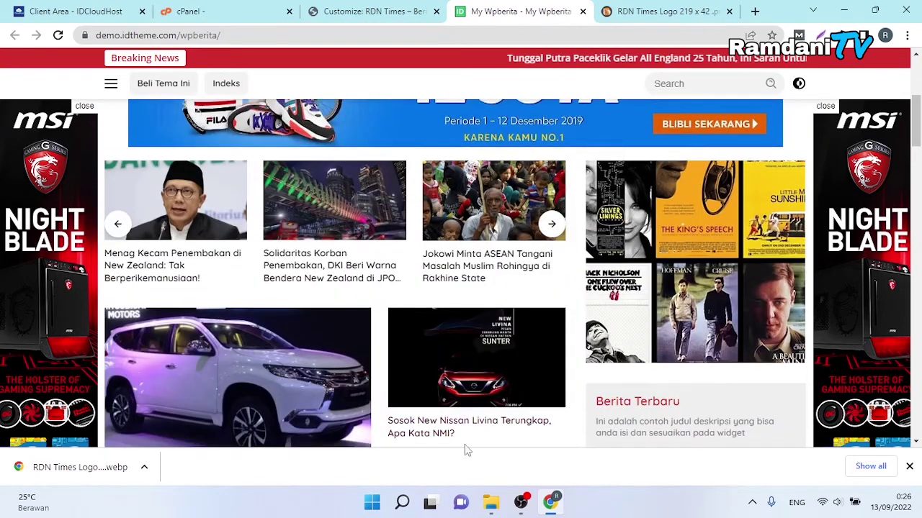
pyautogui.moveTo(918, 133); pyautogui.dragTo(918, 215)
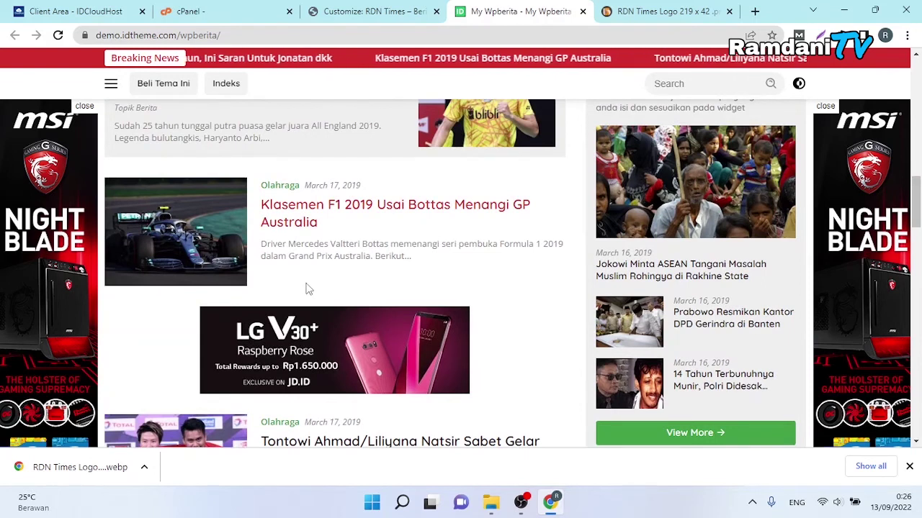
pyautogui.click(353, 16)
pyautogui.click(19, 124)
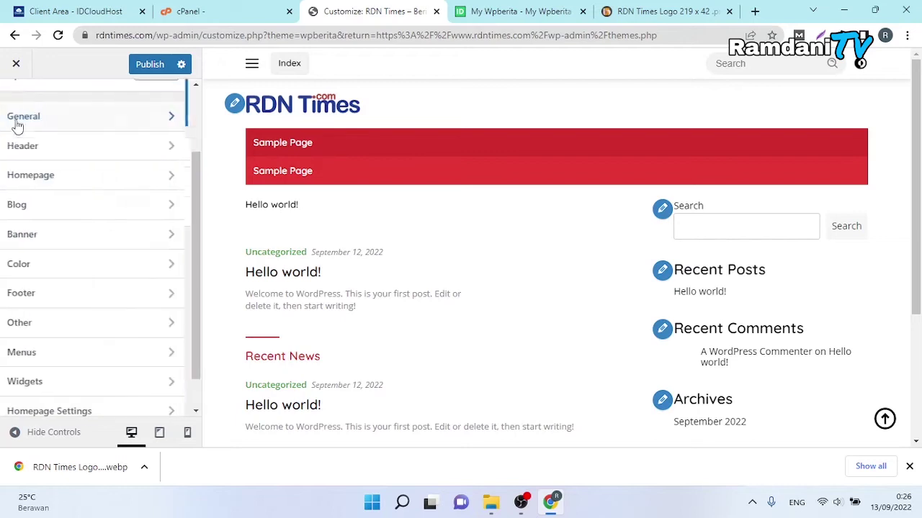
# - Try Infinite Scroll and Number Pagination as the Blog Layout's navigation type, and set it back to Button Click
pyautogui.click(56, 207)
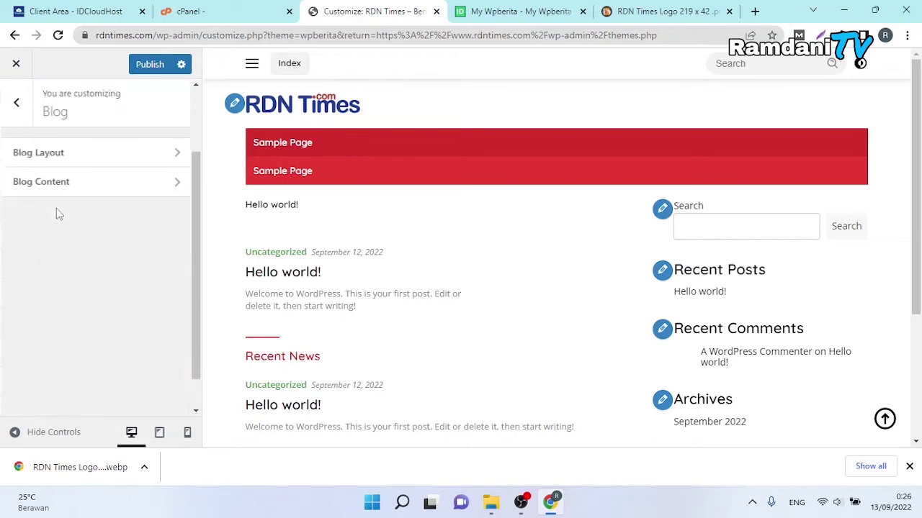
pyautogui.click(57, 152)
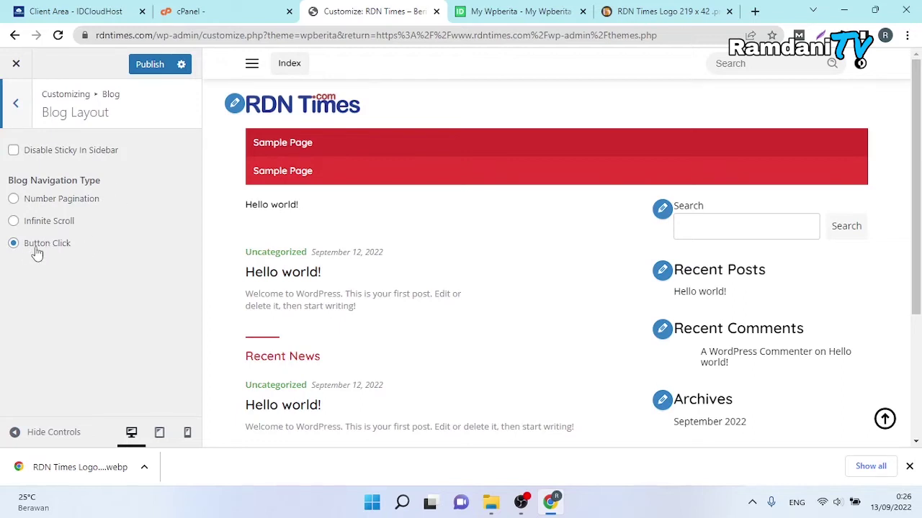
pyautogui.click(31, 221)
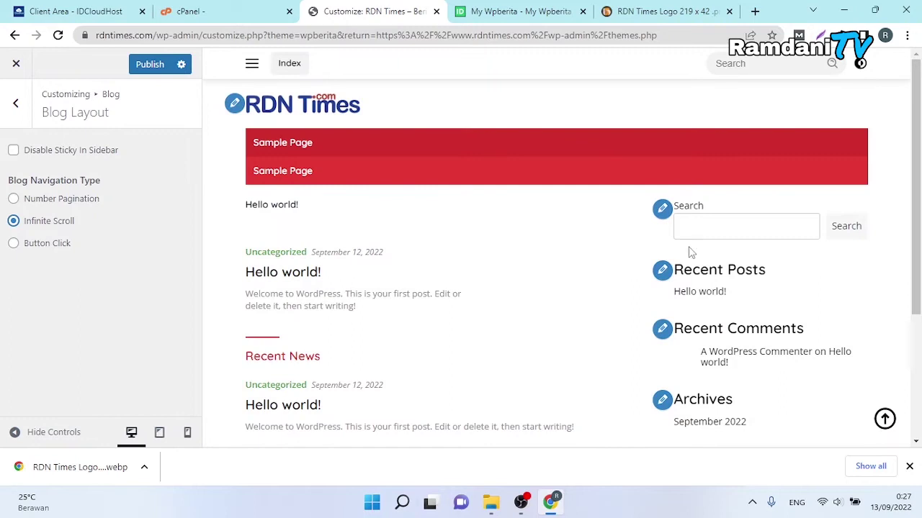
pyautogui.scroll(-1, 920, 283)
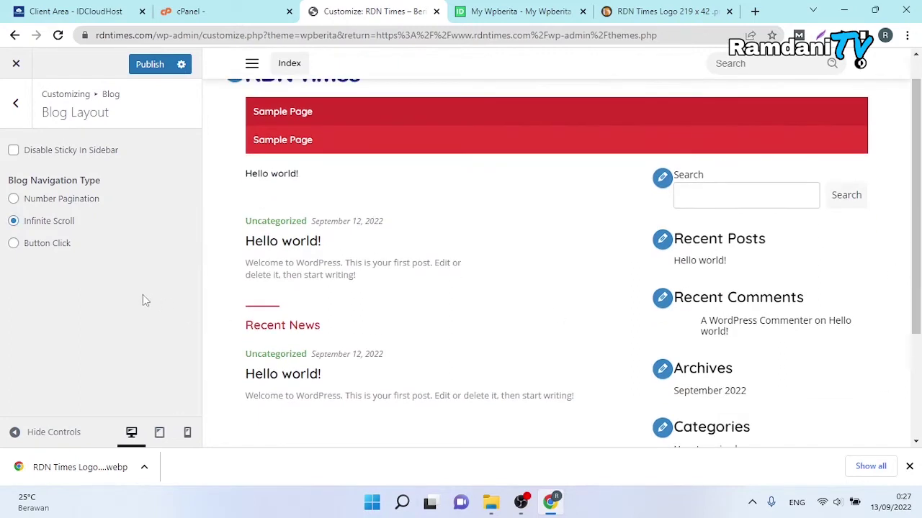
pyautogui.click(63, 200)
pyautogui.click(42, 247)
pyautogui.click(15, 103)
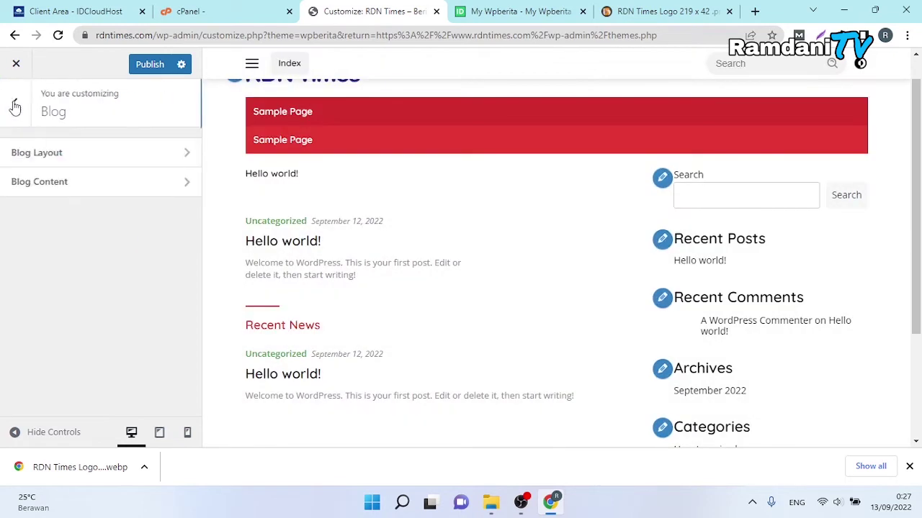
# - Open the Blog Content settings and load the "Hello world!" post in the preview to examine its single-post layout
pyautogui.click(44, 181)
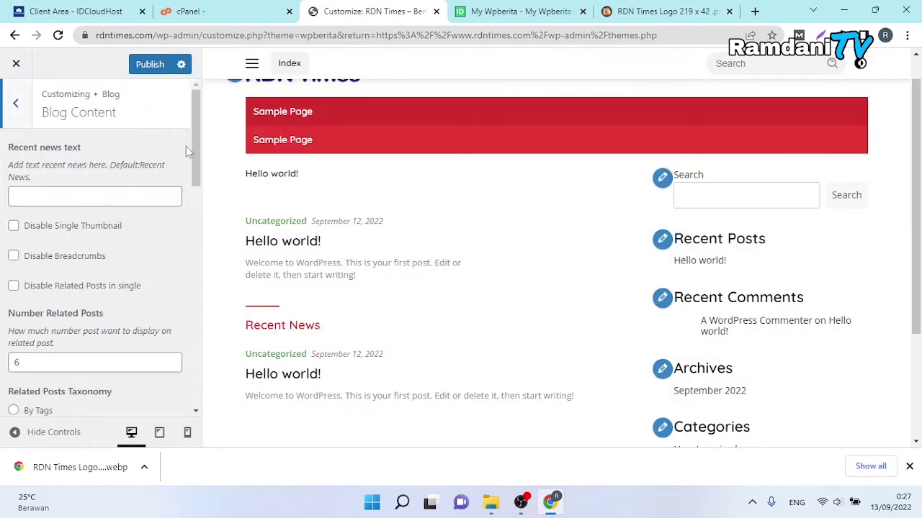
pyautogui.moveTo(200, 135); pyautogui.dragTo(184, 122)
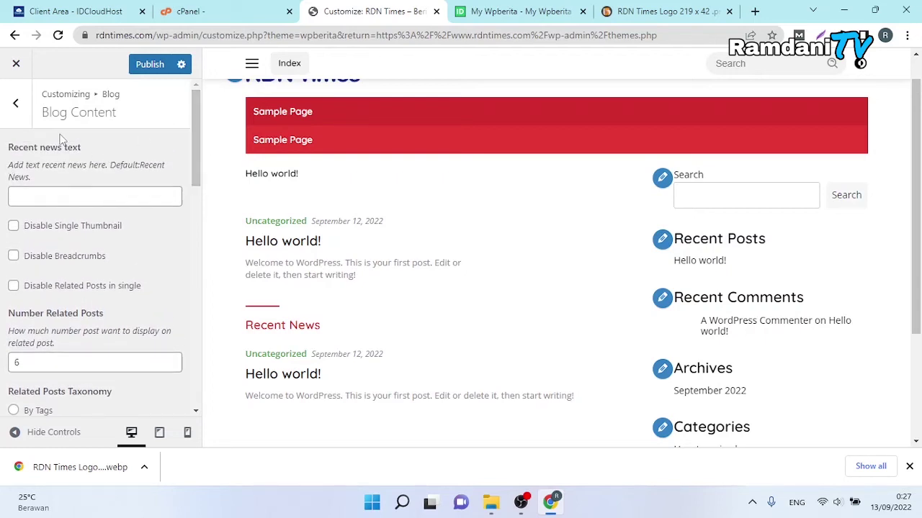
pyautogui.moveTo(198, 146); pyautogui.dragTo(268, 154)
pyautogui.click(518, 317)
pyautogui.click(286, 242)
pyautogui.moveTo(916, 143); pyautogui.dragTo(919, 200)
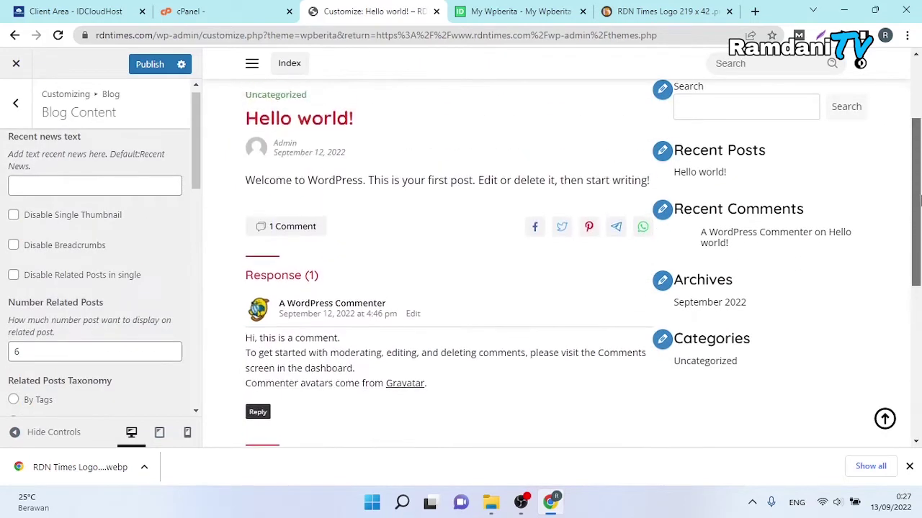
pyautogui.scroll(1, 691, 203)
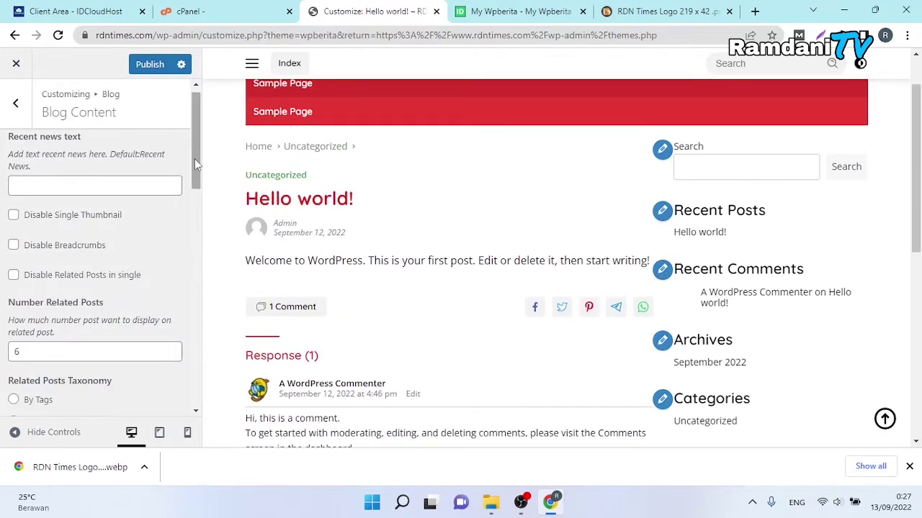
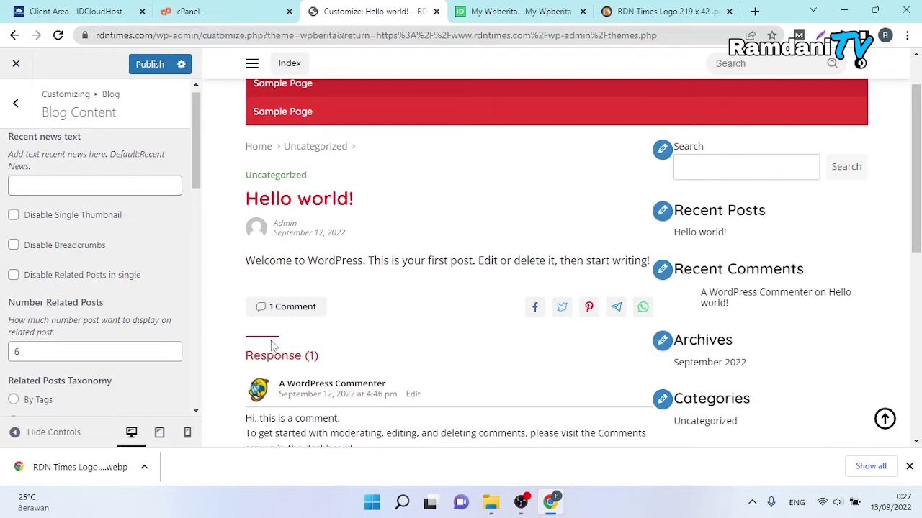
# - Examine the Blog Content options for breadcrumbs, related posts, comments and excerpt length against the previewed post
pyautogui.scroll(1, 137, 211)
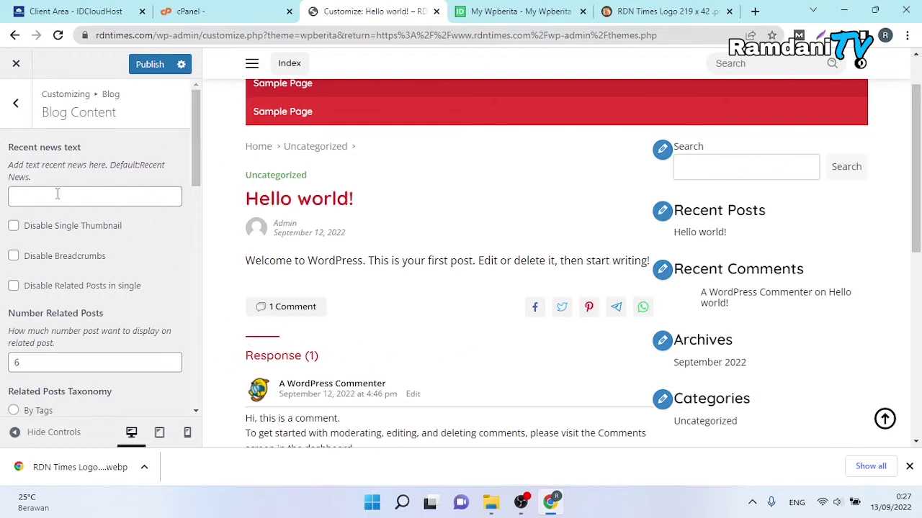
pyautogui.moveTo(195, 157); pyautogui.dragTo(208, 175)
pyautogui.scroll(-2, 41, 328)
pyautogui.scroll(-1, 40, 327)
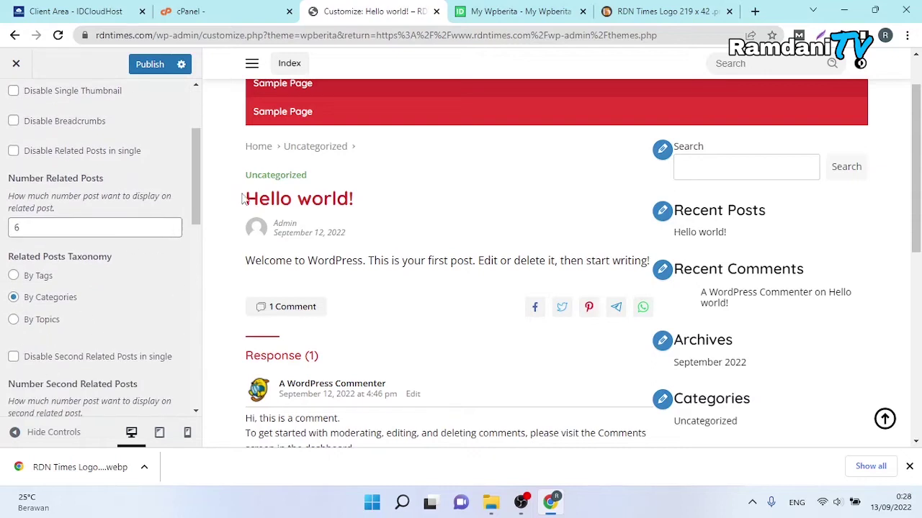
pyautogui.scroll(-6, 385, 245)
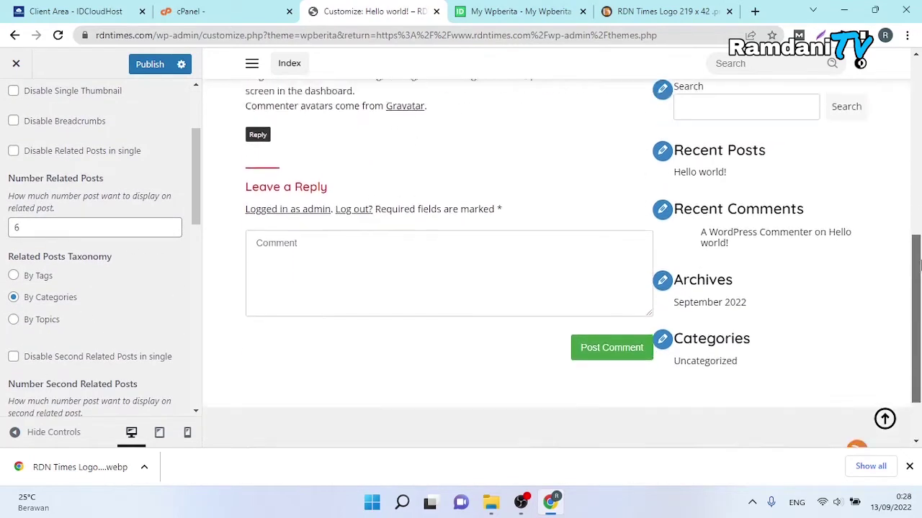
pyautogui.scroll(5, 707, 199)
pyautogui.scroll(2, 108, 234)
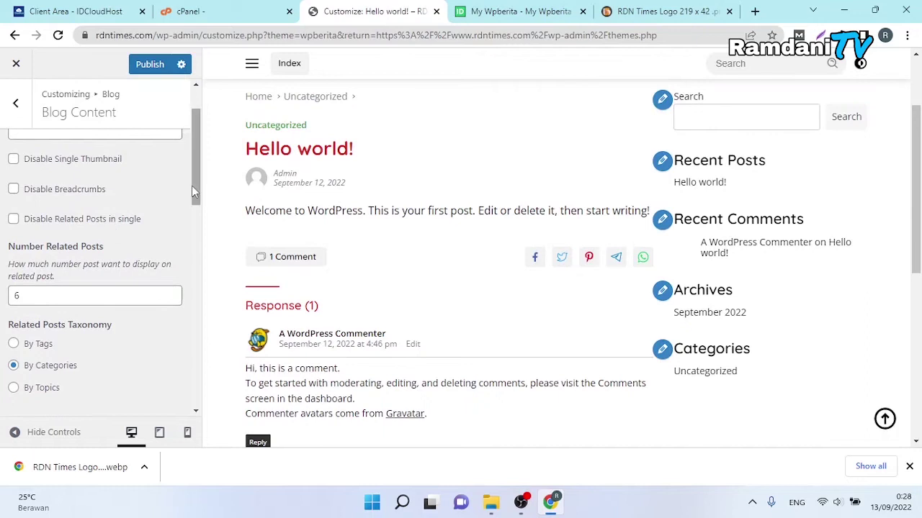
pyautogui.scroll(2, 192, 186)
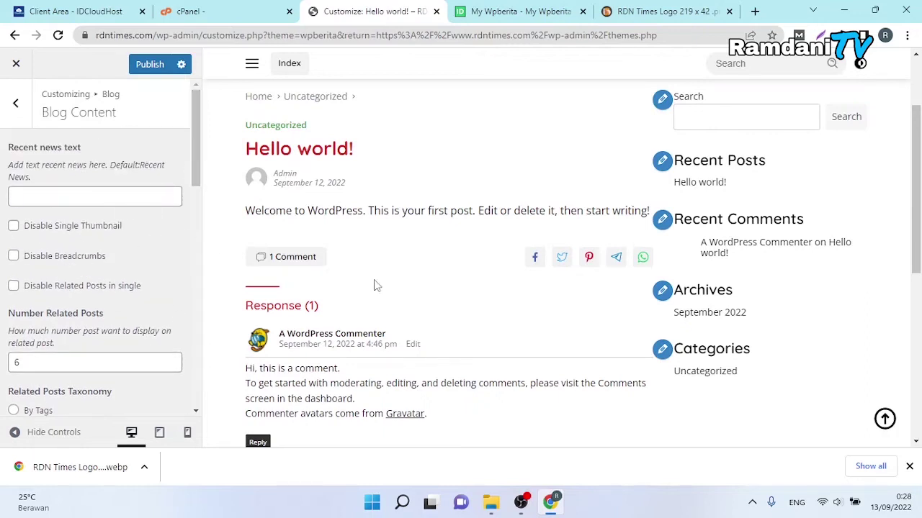
pyautogui.scroll(-6, 550, 167)
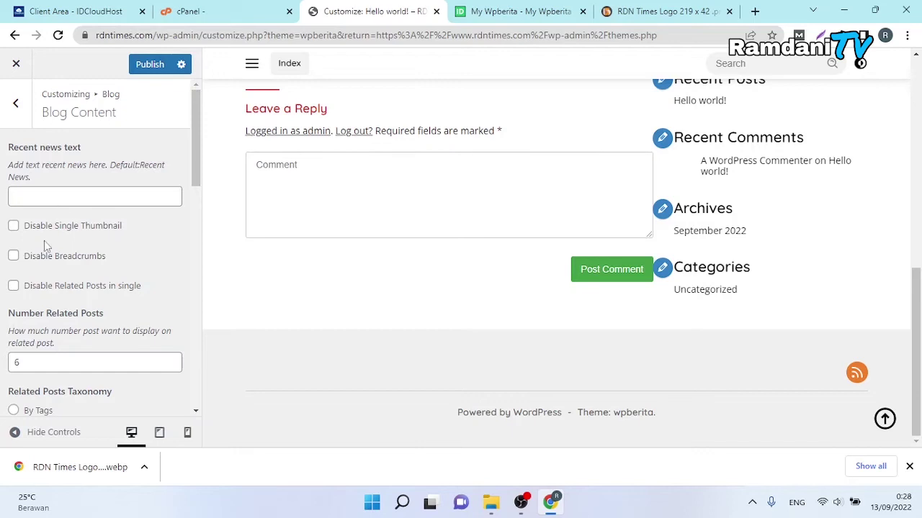
pyautogui.moveTo(193, 176); pyautogui.dragTo(198, 401)
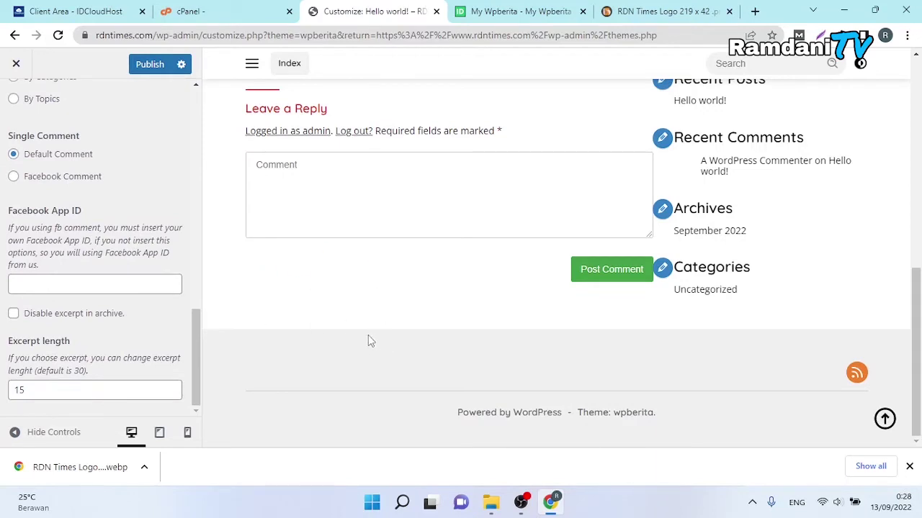
pyautogui.moveTo(193, 374); pyautogui.dragTo(201, 302)
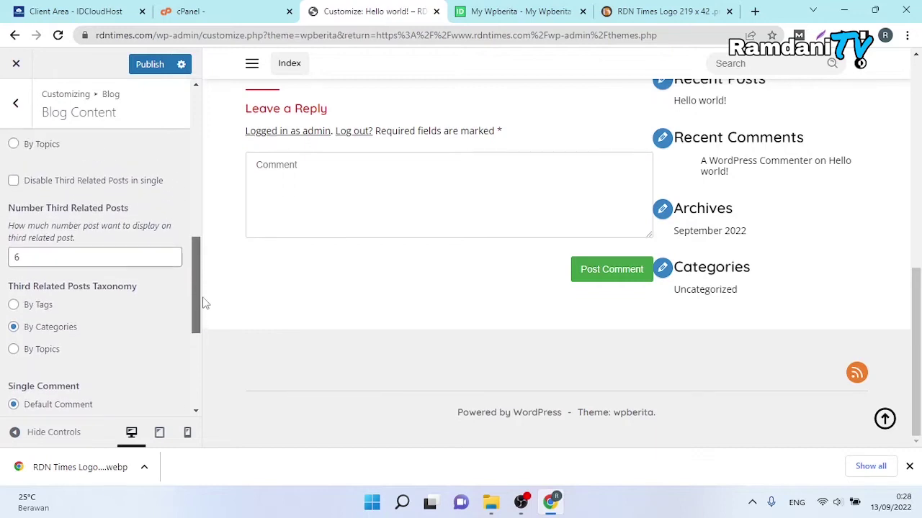
# - Open the "Klasemen F1 2019" article on the WpBerita demo site, examine its related-news and recommendation sections, and return to the Customizer
pyautogui.click(514, 11)
pyautogui.click(296, 206)
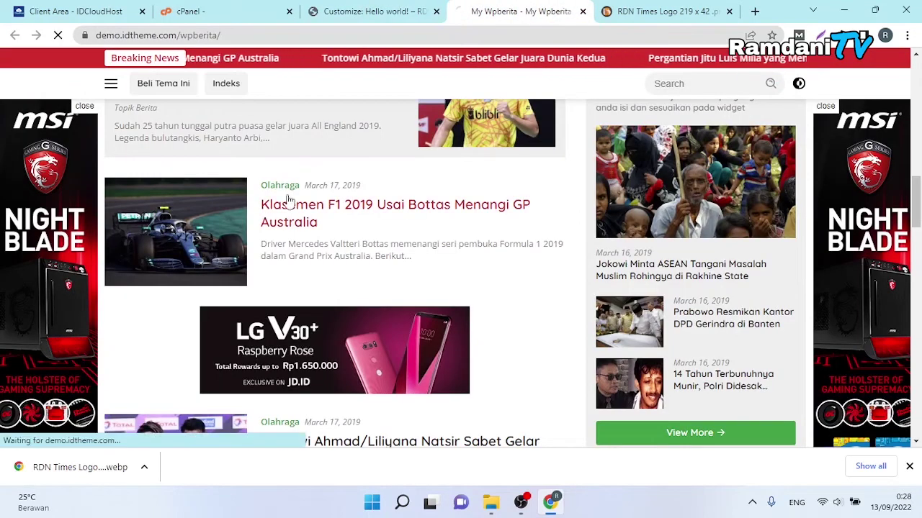
pyautogui.moveTo(919, 157); pyautogui.dragTo(916, 317)
pyautogui.scroll(-2, 915, 318)
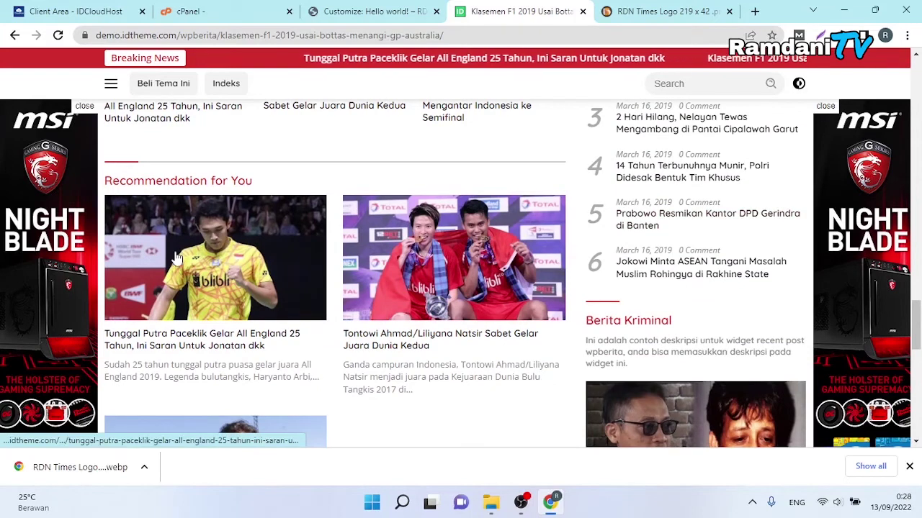
pyautogui.scroll(7, 919, 321)
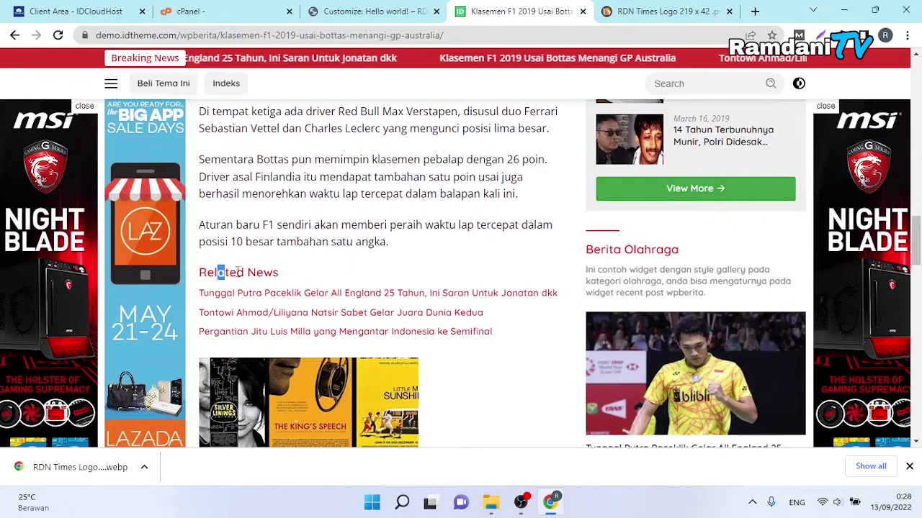
pyautogui.moveTo(216, 273); pyautogui.dragTo(293, 295)
pyautogui.click(391, 7)
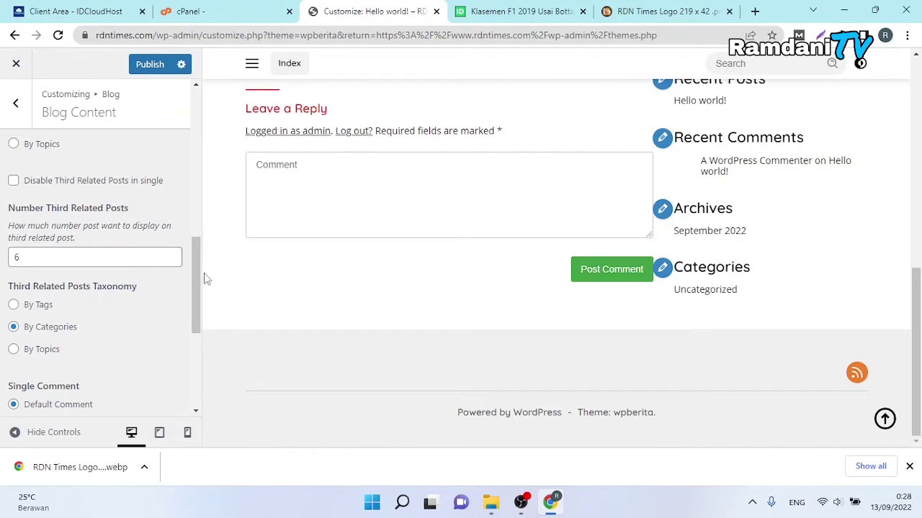
# - Examine the recent news text, related posts number and taxonomy settings, and compare them with the demo article's Related News list
pyautogui.moveTo(196, 272); pyautogui.dragTo(199, 126)
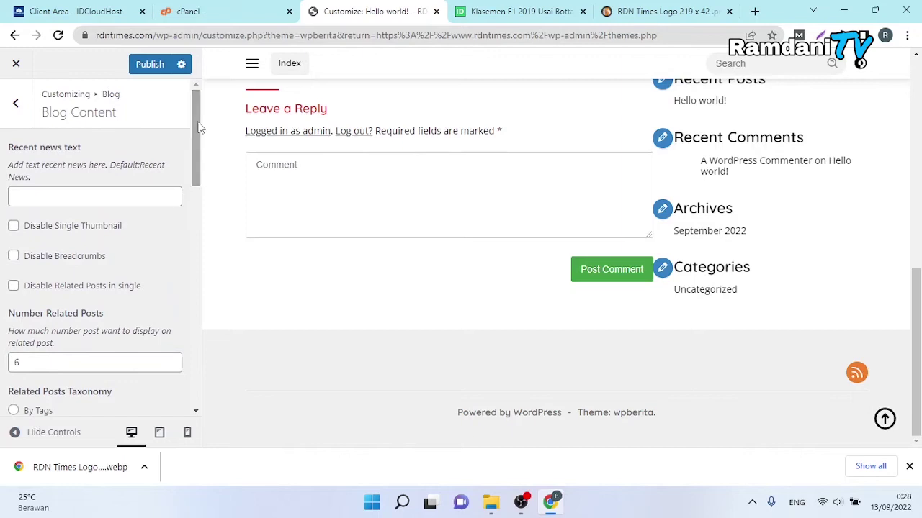
pyautogui.click(30, 193)
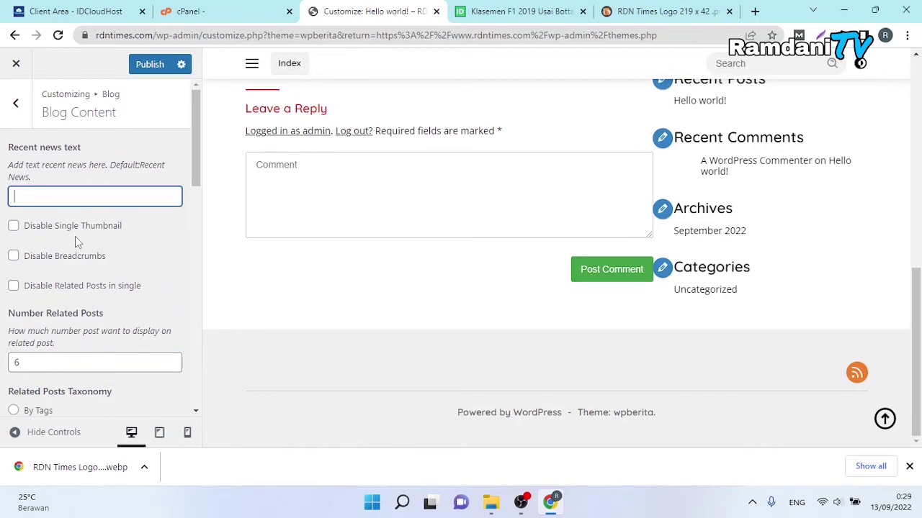
pyautogui.scroll(-1, 79, 248)
pyautogui.scroll(-2, 180, 208)
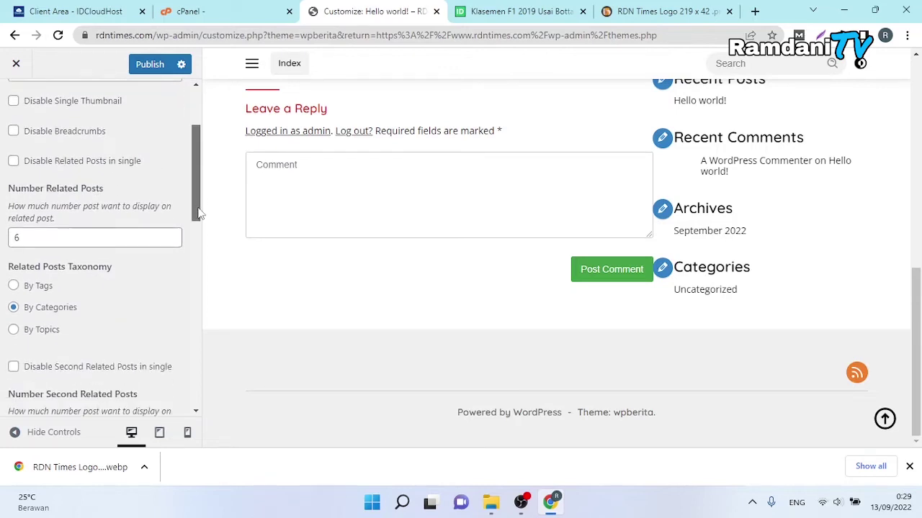
pyautogui.moveTo(15, 145); pyautogui.dragTo(106, 277)
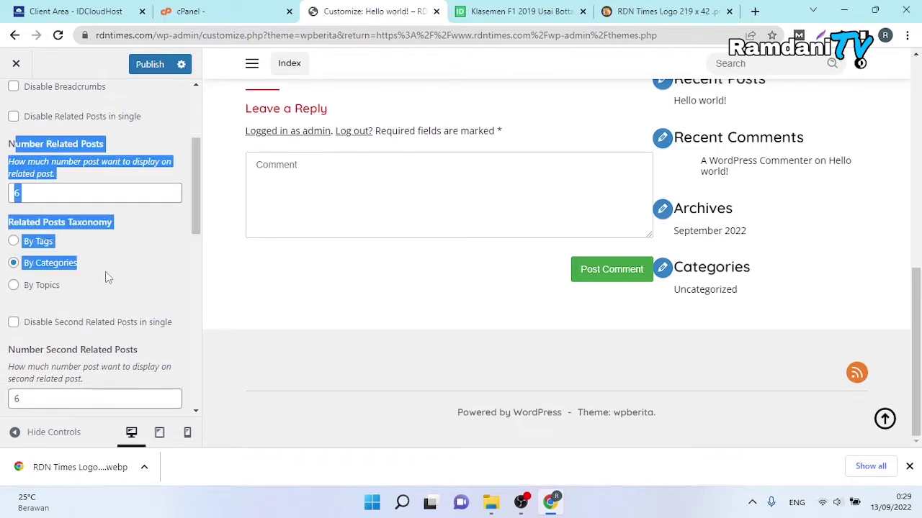
pyautogui.click(131, 270)
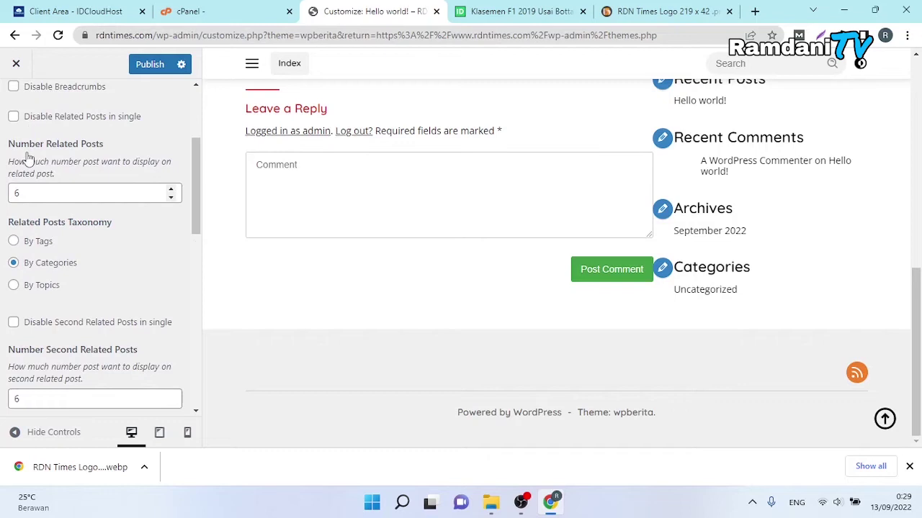
pyautogui.click(459, 6)
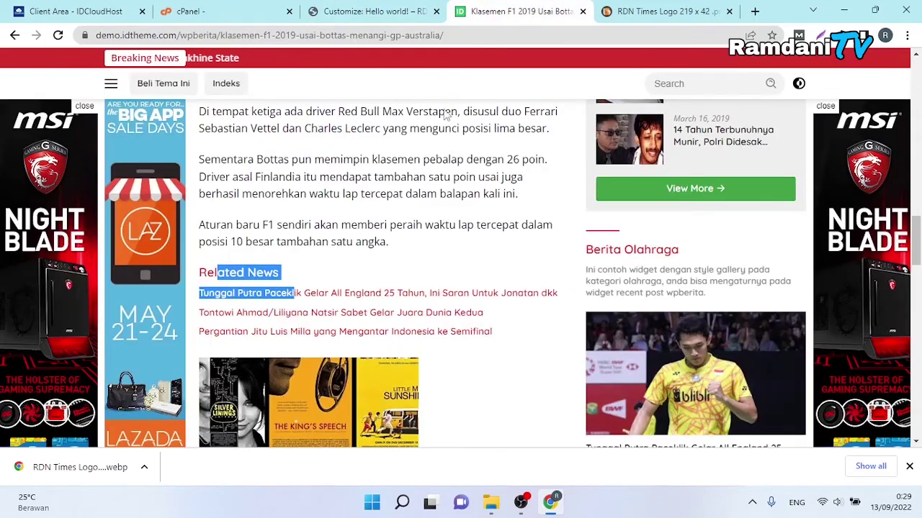
pyautogui.click(281, 257)
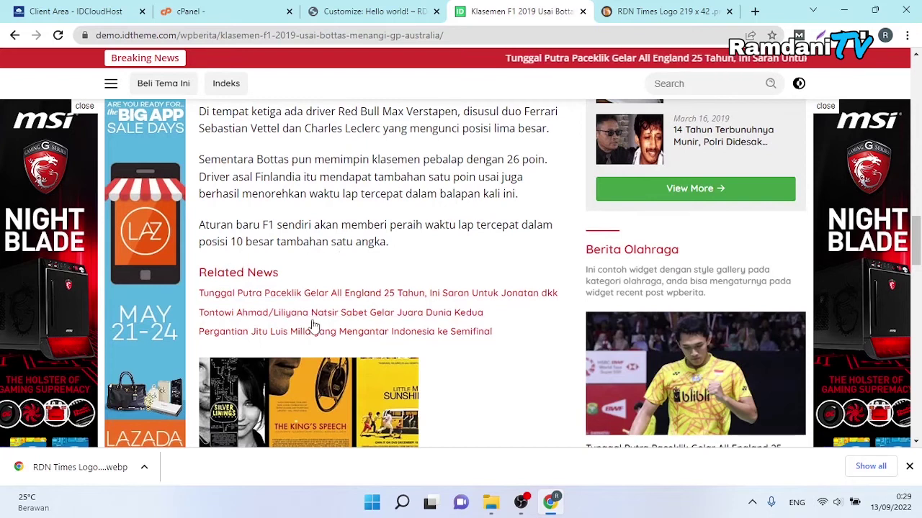
pyautogui.click(366, 9)
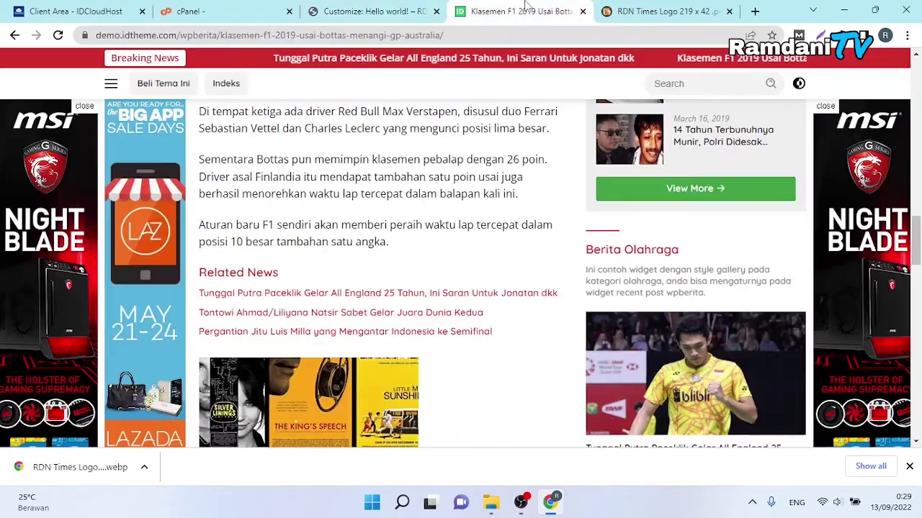
# - Compare the demo article's Read Also and Recommendation for You sections with the second and third related posts settings in Blog Content
pyautogui.click(475, 10)
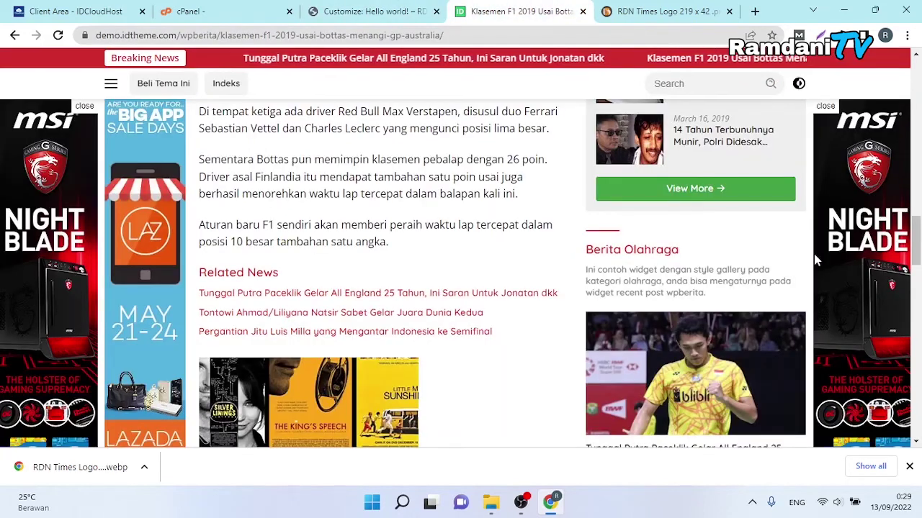
pyautogui.scroll(-8, 918, 256)
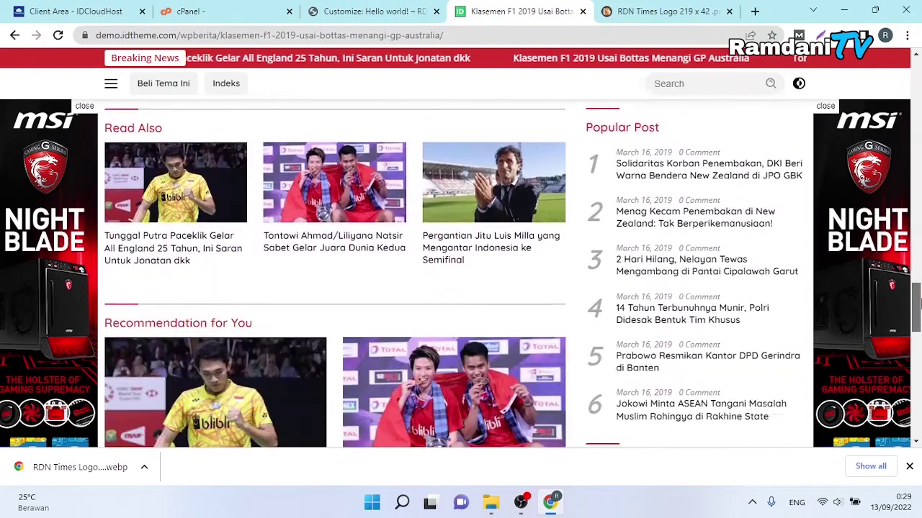
pyautogui.click(408, 8)
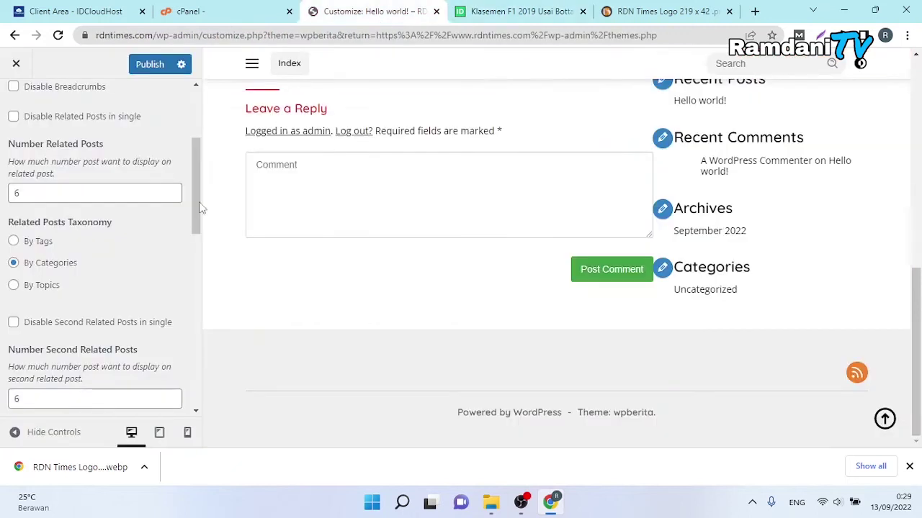
pyautogui.moveTo(195, 227); pyautogui.dragTo(192, 284)
pyautogui.scroll(-1, 193, 288)
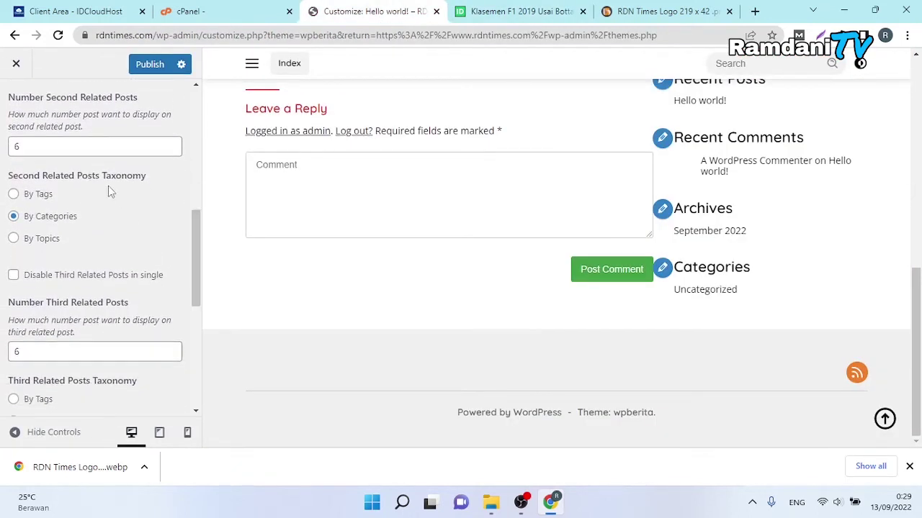
pyautogui.click(519, 11)
pyautogui.scroll(-4, 440, 293)
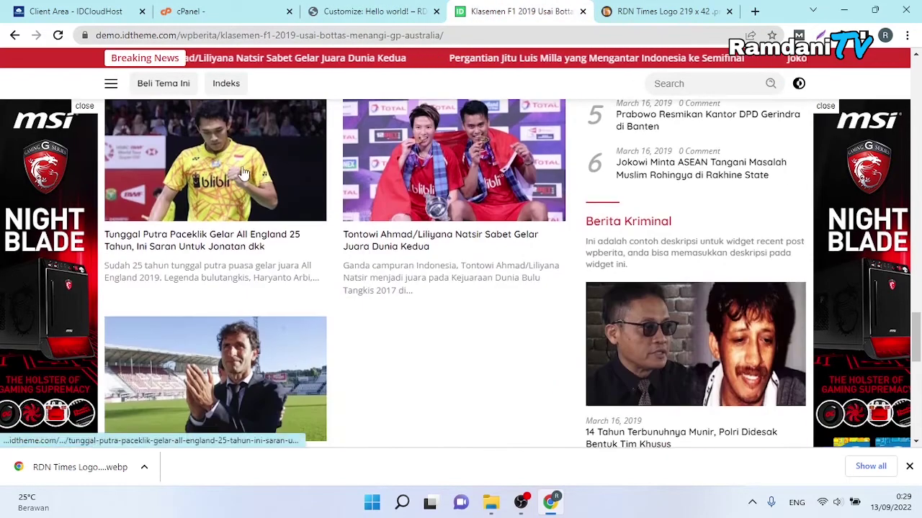
pyautogui.scroll(1, 310, 226)
pyautogui.click(374, 11)
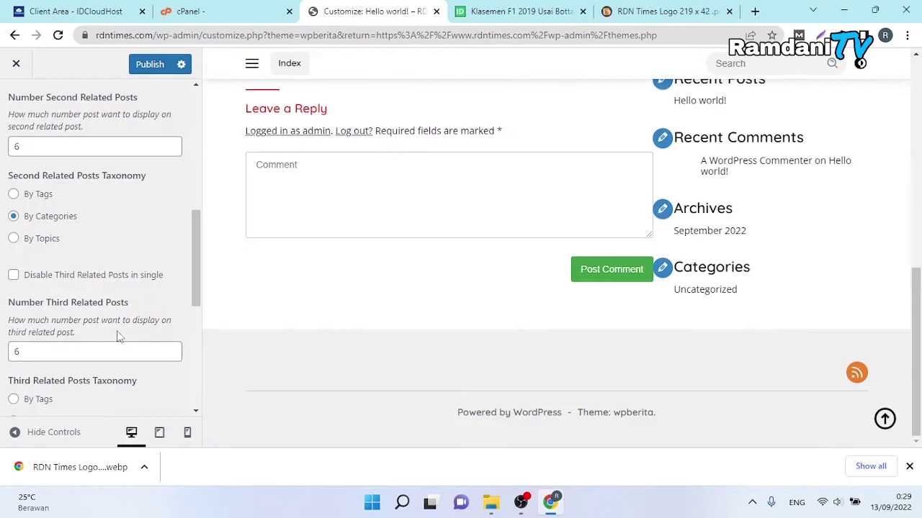
# - Examine the third related posts number and taxonomy options, and check the Blog Content settings against the top of the demo article
pyautogui.moveTo(199, 293); pyautogui.dragTo(199, 303)
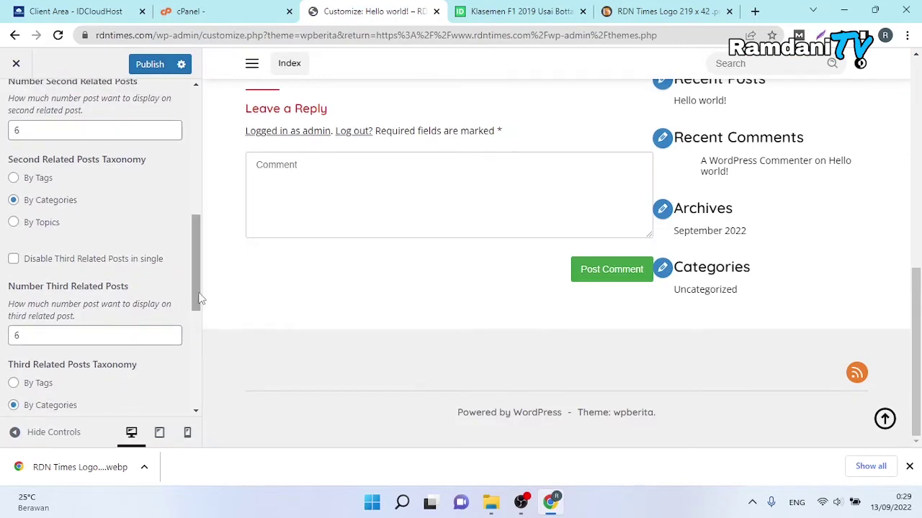
pyautogui.moveTo(201, 297); pyautogui.dragTo(205, 319)
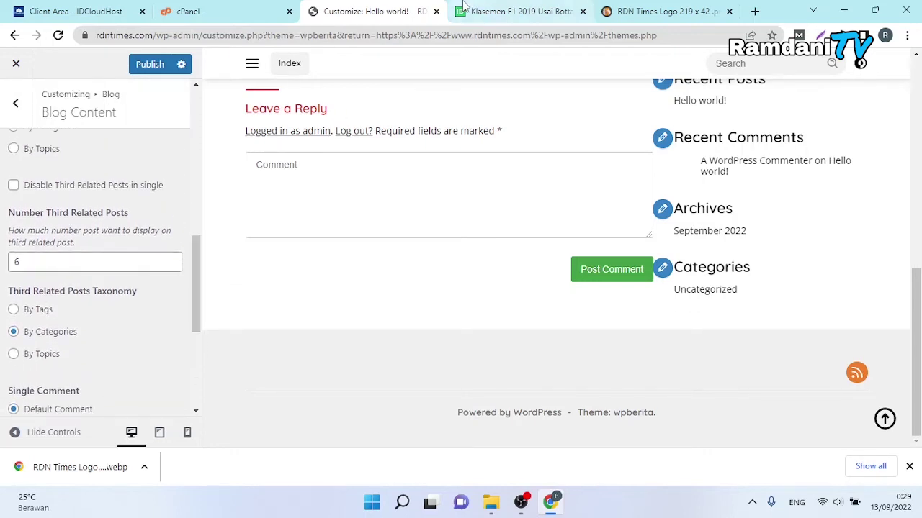
pyautogui.click(515, 11)
pyautogui.moveTo(920, 324); pyautogui.dragTo(916, 72)
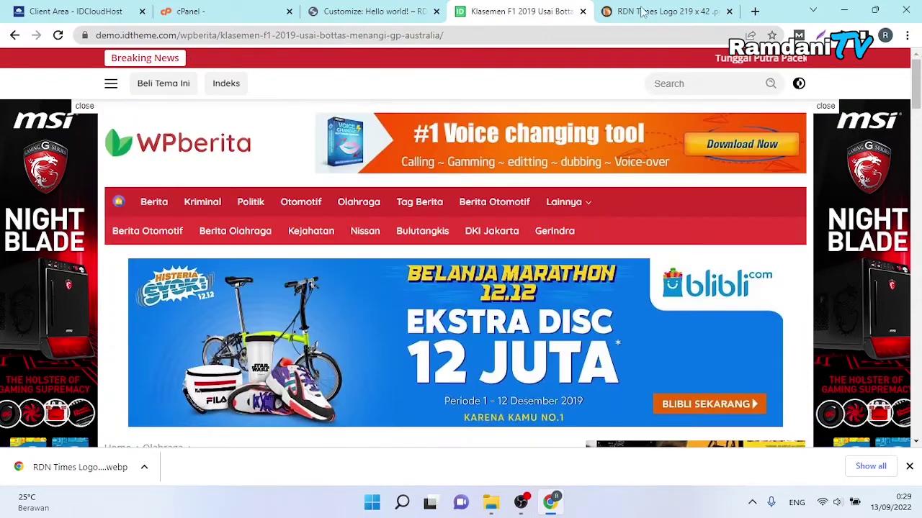
pyautogui.click(366, 11)
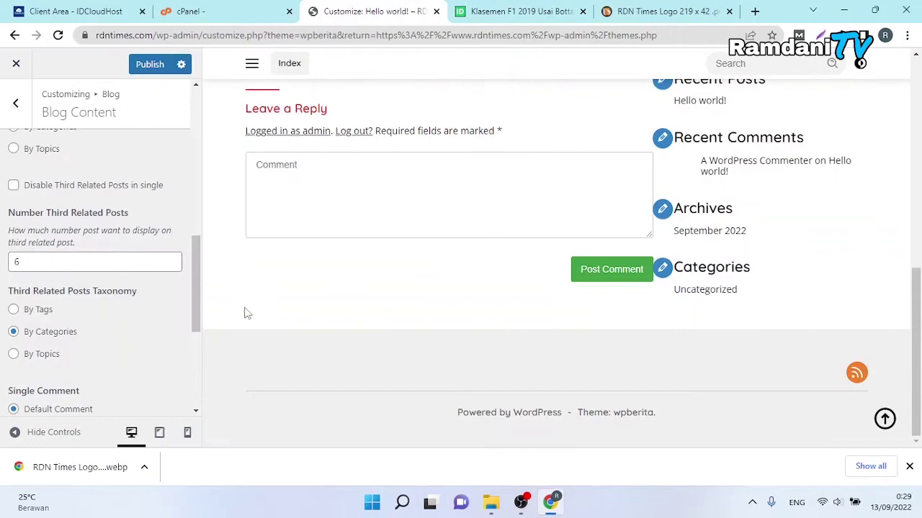
pyautogui.moveTo(199, 309); pyautogui.dragTo(226, 182)
pyautogui.moveTo(193, 148); pyautogui.dragTo(211, 112)
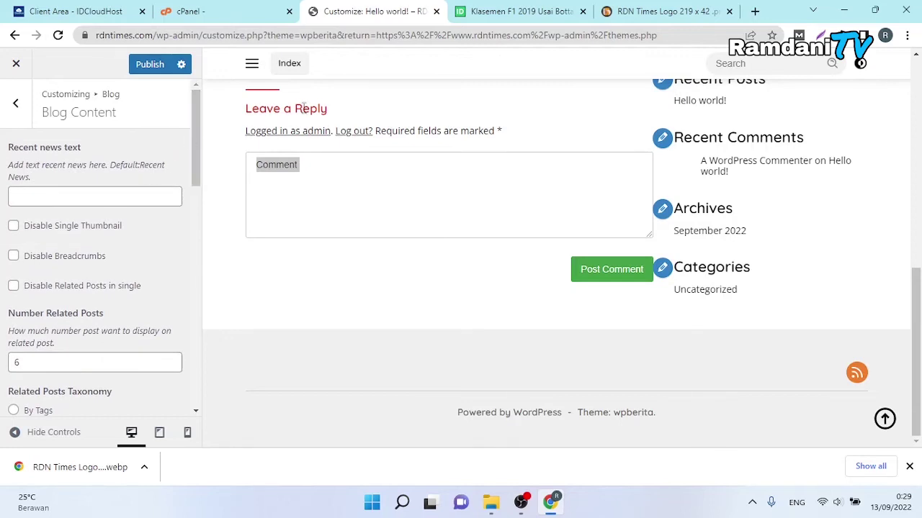
pyautogui.click(514, 11)
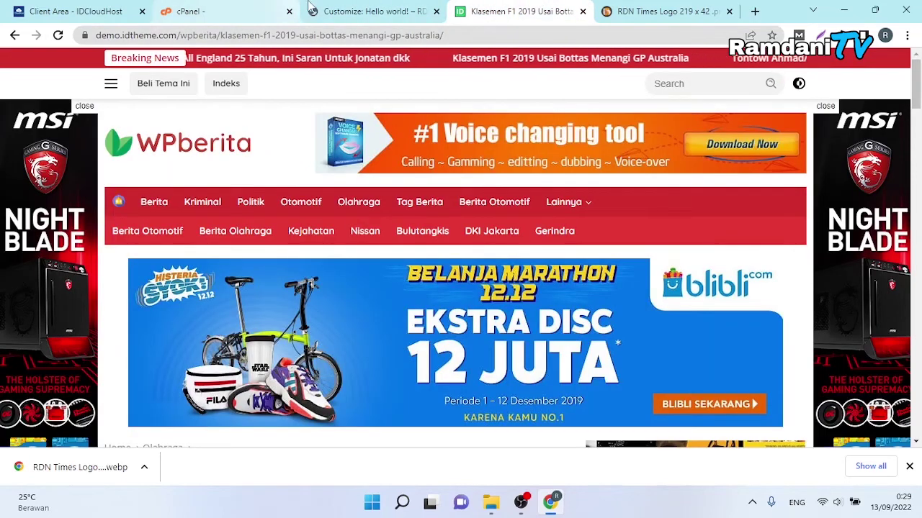
# - Publish the Customizer changes and open the Insert License Key section under Banner
pyautogui.click(374, 11)
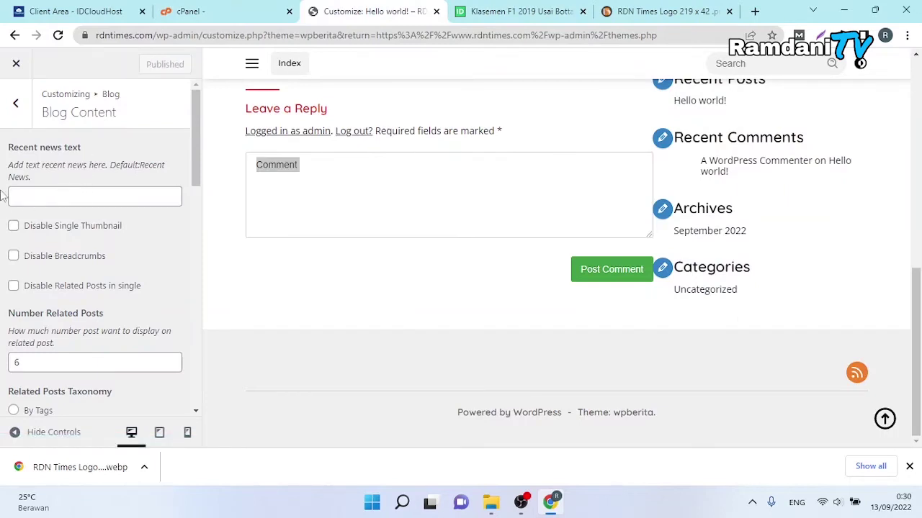
pyautogui.click(15, 103)
pyautogui.click(16, 104)
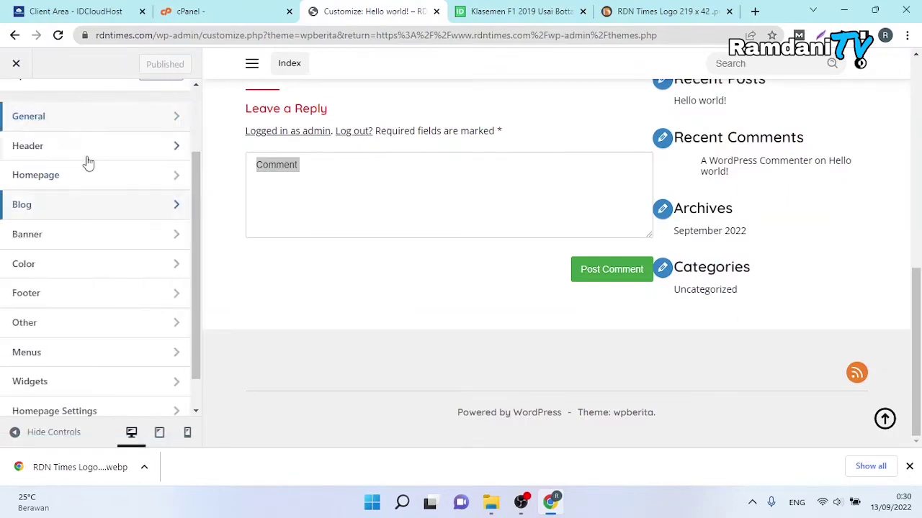
pyautogui.click(63, 234)
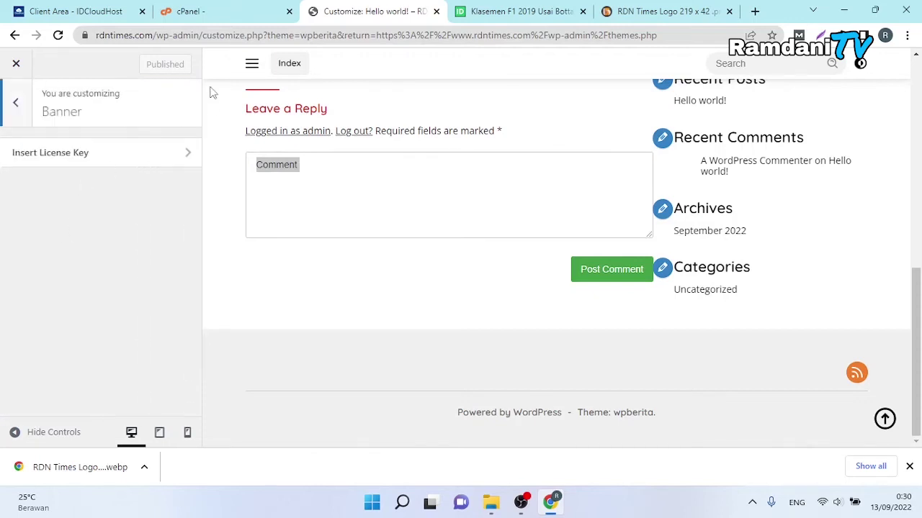
pyautogui.moveTo(917, 431); pyautogui.dragTo(918, 220)
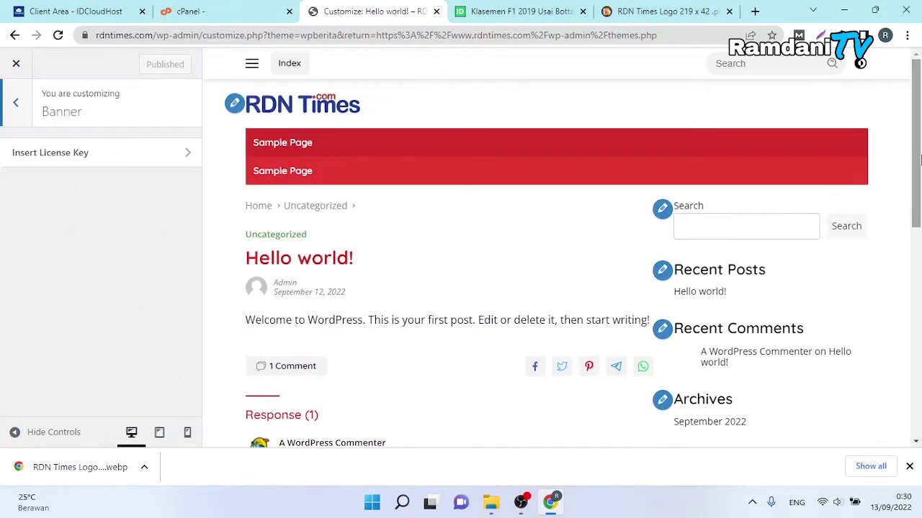
pyautogui.click(108, 155)
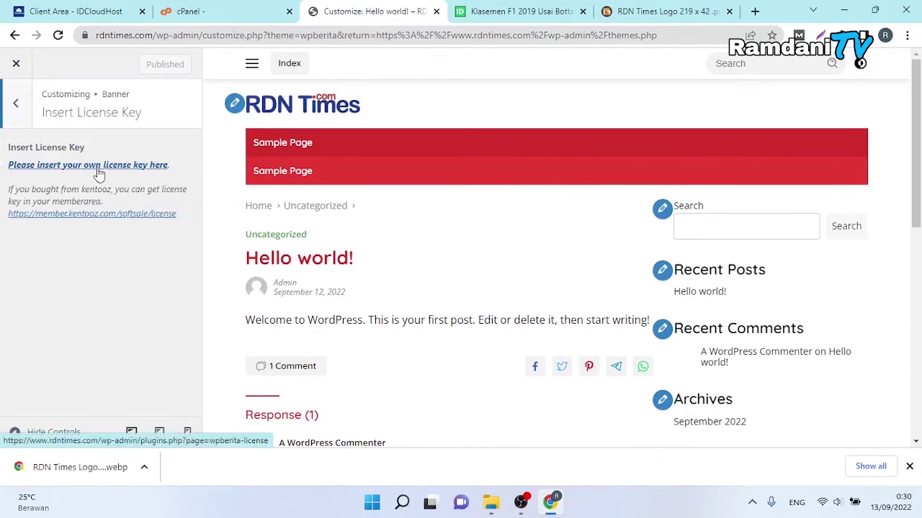
# - Open the Kentooz member license page linked in the Insert License Key section in a new tab
pyautogui.rightClick(121, 216)
pyautogui.click(173, 228)
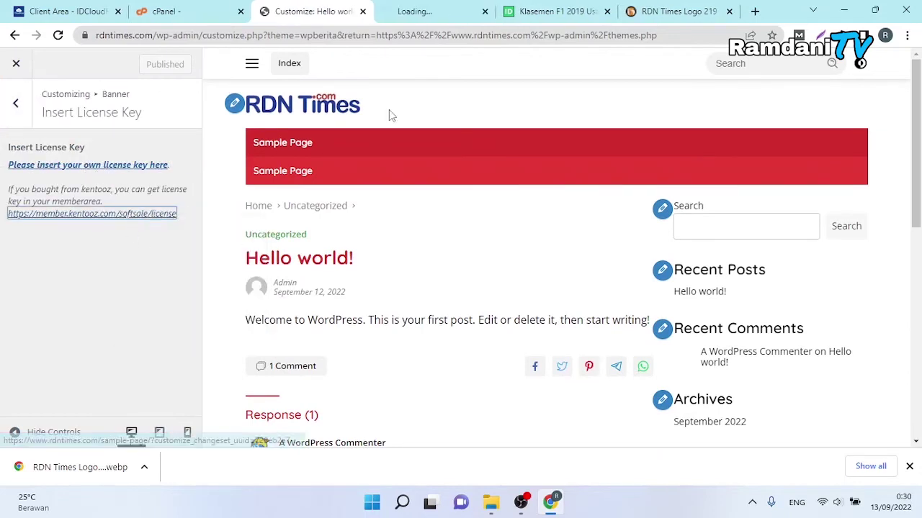
pyautogui.click(416, 8)
pyautogui.click(325, 11)
pyautogui.click(403, 5)
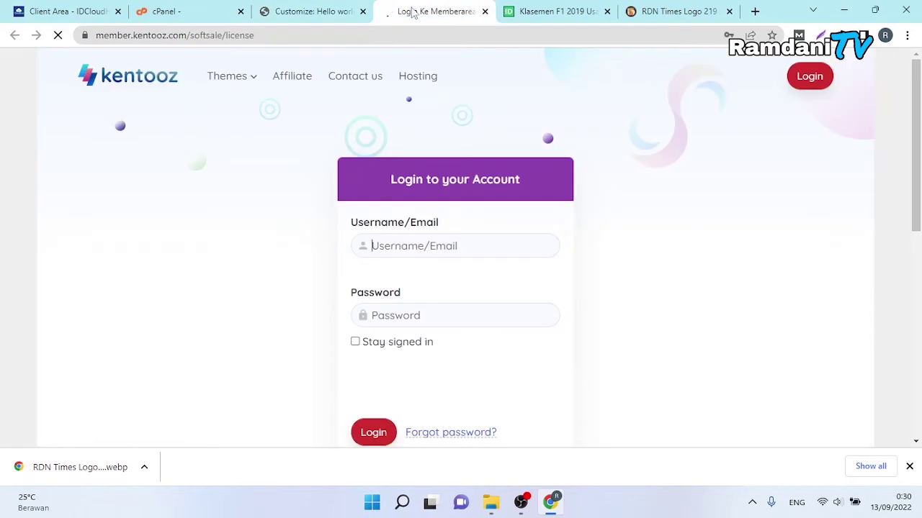
# - Complete the reCAPTCHA check, decline the theme update notifications and log in to the Kentooz member area with the prefilled credentials
pyautogui.scroll(-2, 441, 391)
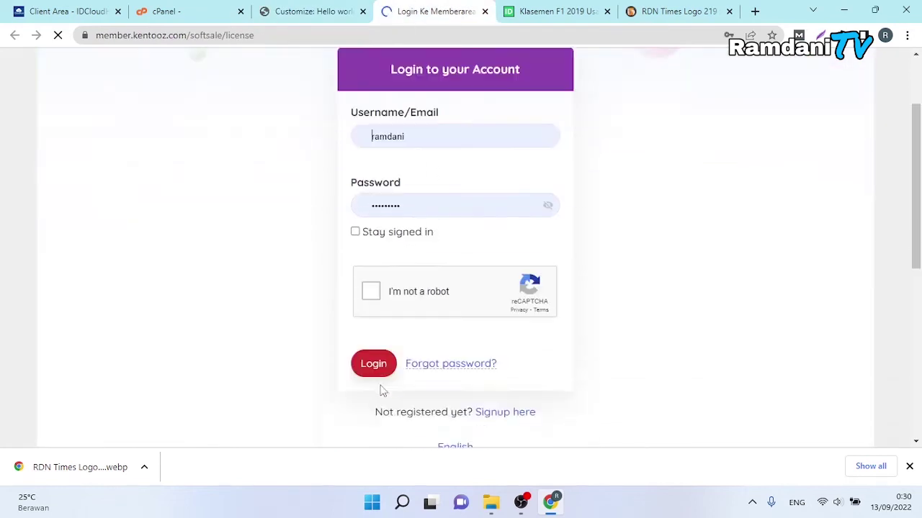
pyautogui.click(375, 275)
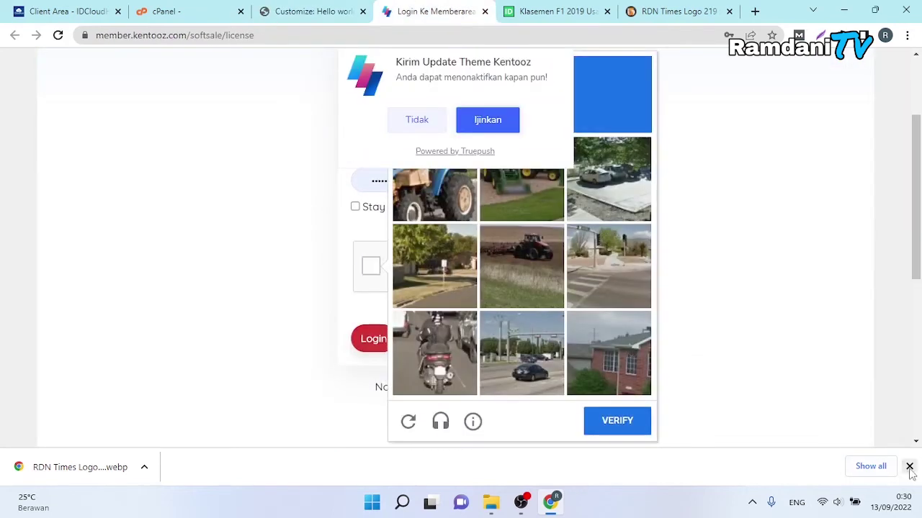
pyautogui.click(908, 466)
pyautogui.click(417, 121)
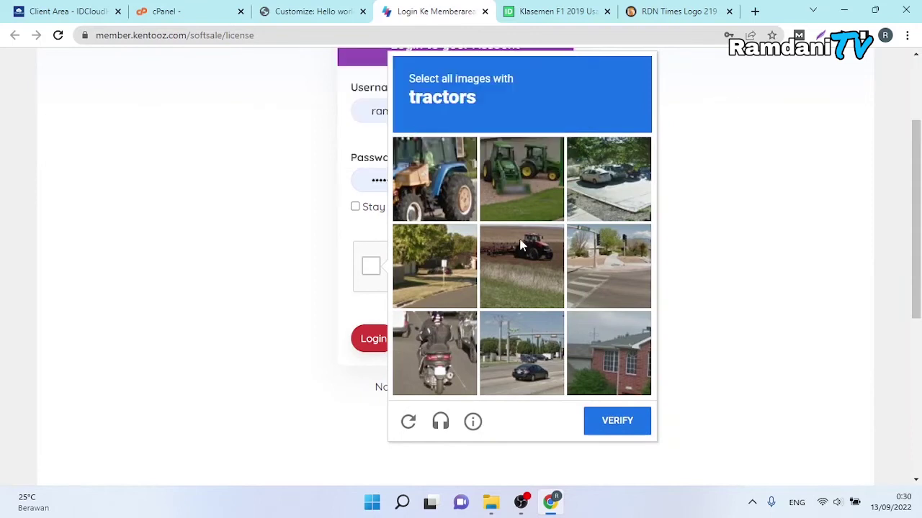
pyautogui.click(456, 183)
pyautogui.click(502, 174)
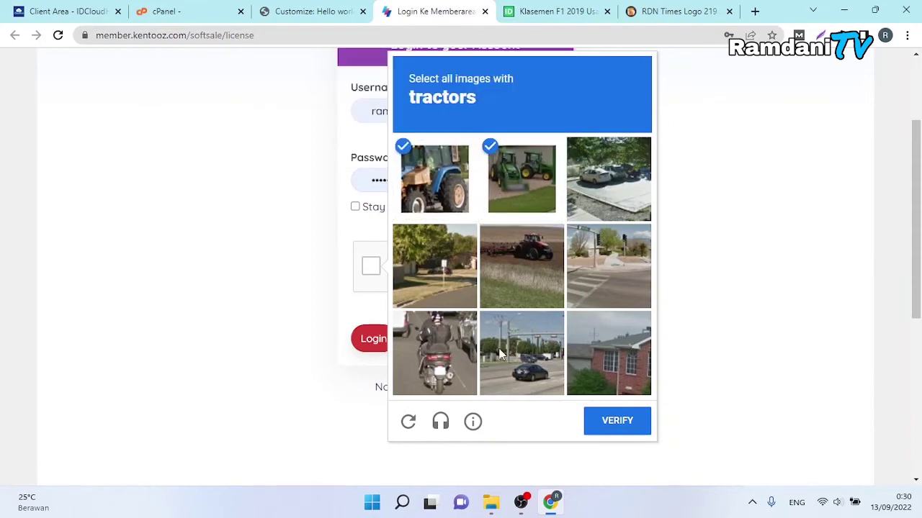
pyautogui.click(517, 376)
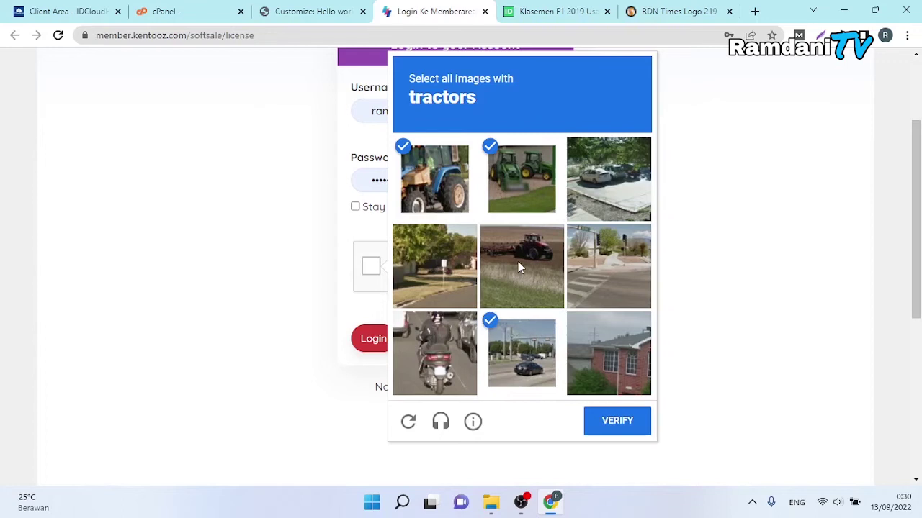
pyautogui.click(517, 263)
pyautogui.click(539, 316)
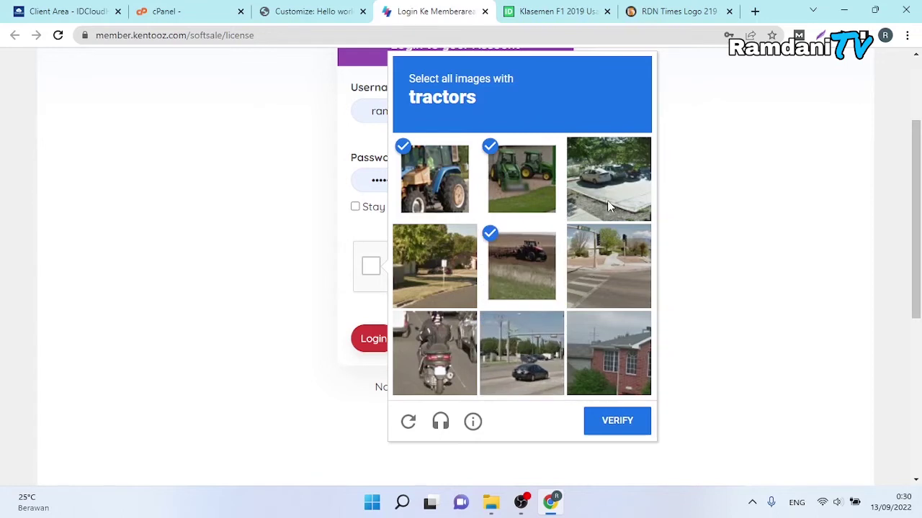
pyautogui.click(635, 430)
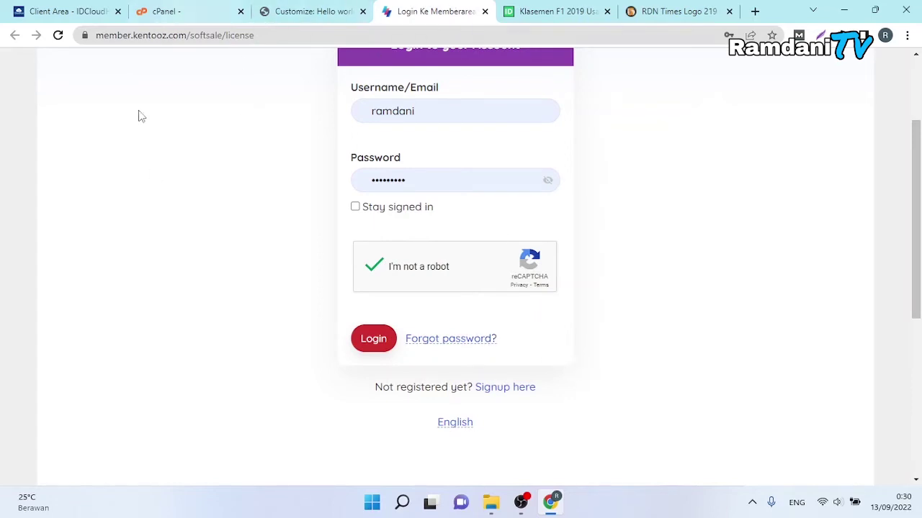
pyautogui.click(375, 342)
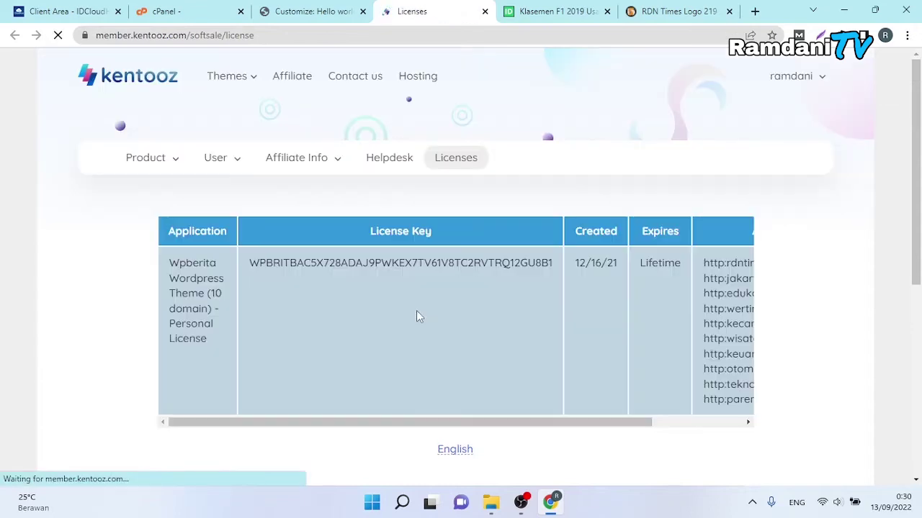
# - Copy the Wpberita WordPress theme's license key from the Licenses table and return to the Customizer
pyautogui.moveTo(249, 263); pyautogui.dragTo(555, 269)
pyautogui.rightClick(536, 265)
pyautogui.click(551, 276)
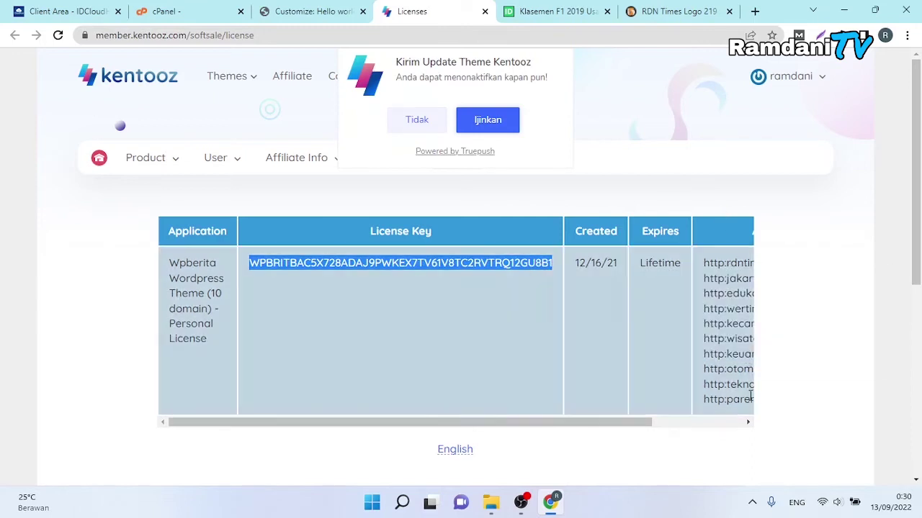
pyautogui.click(313, 10)
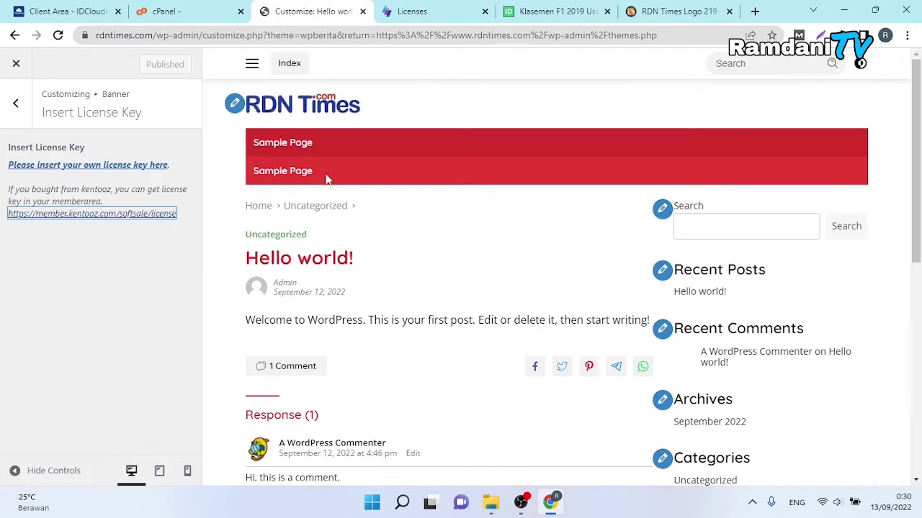
# - Try to open the WpBerita license entry page from the Customizer's Banner section, and return to the main Customizer options
pyautogui.click(90, 167)
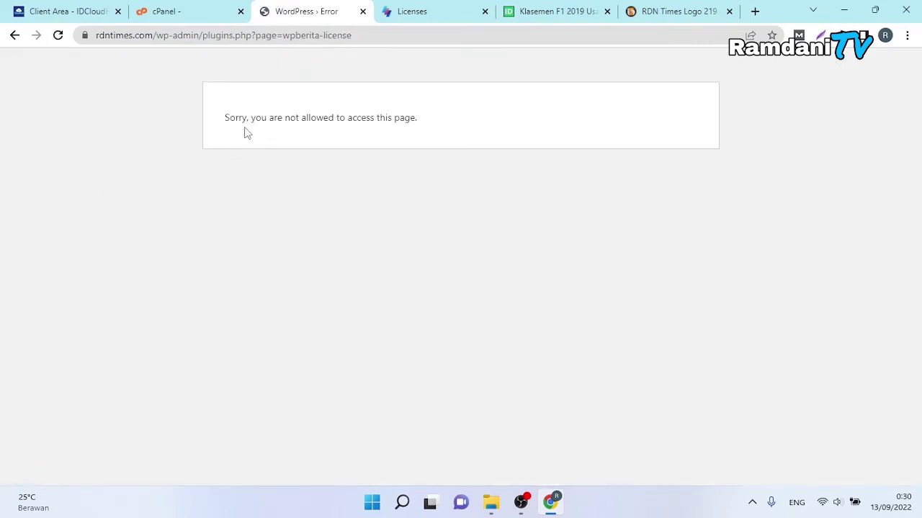
pyautogui.click(15, 36)
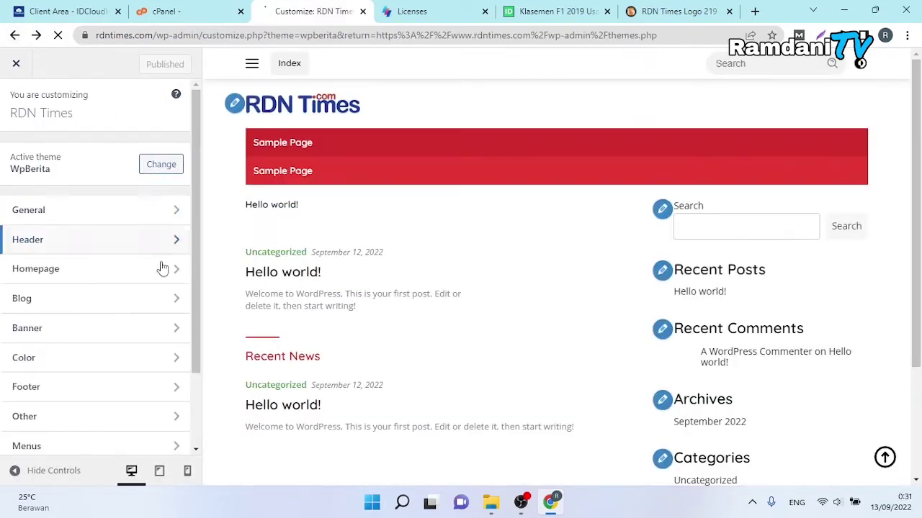
pyautogui.click(53, 329)
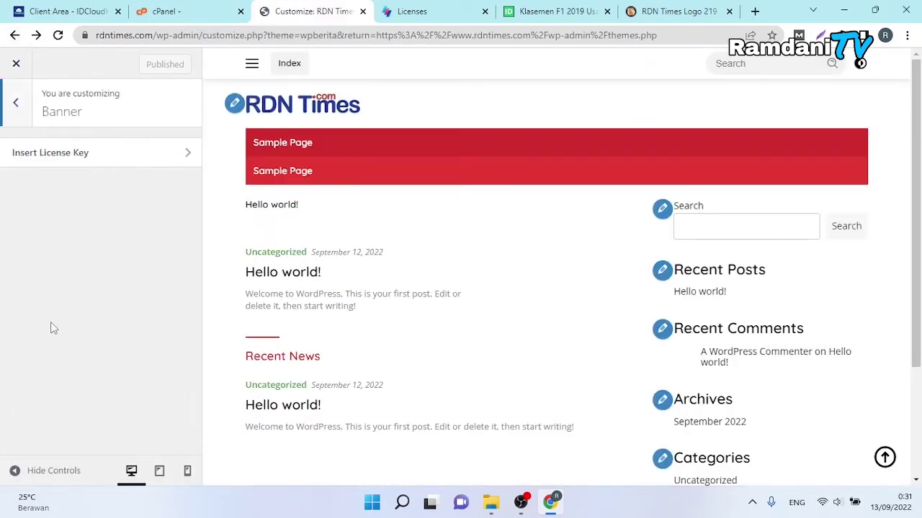
pyautogui.click(62, 160)
pyautogui.click(89, 167)
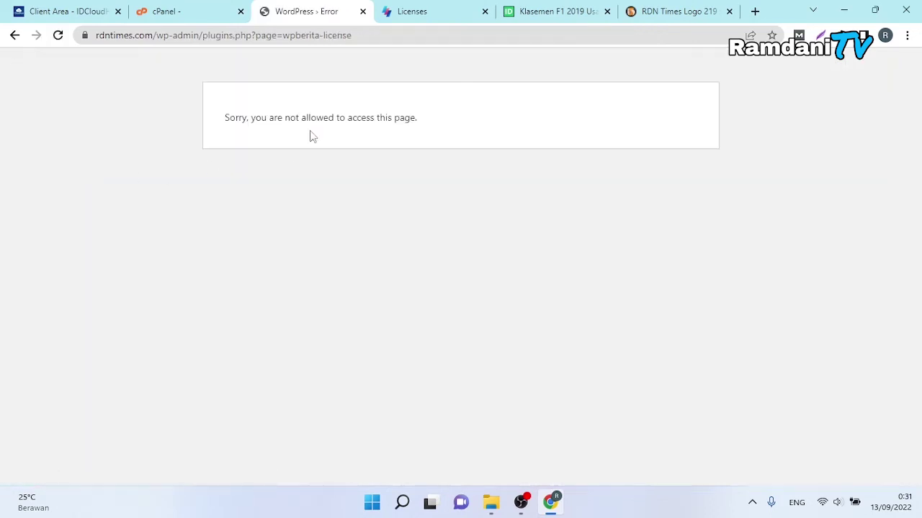
pyautogui.click(58, 36)
pyautogui.click(13, 37)
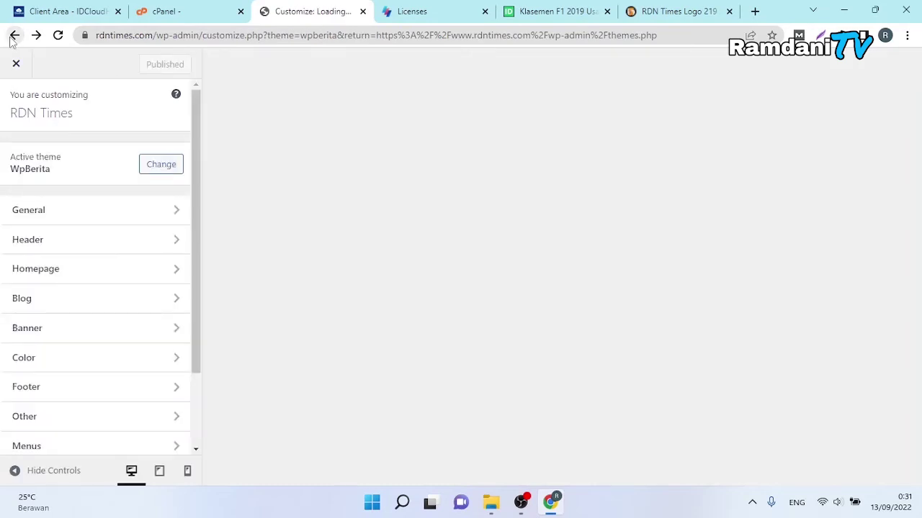
pyautogui.scroll(-1, 195, 300)
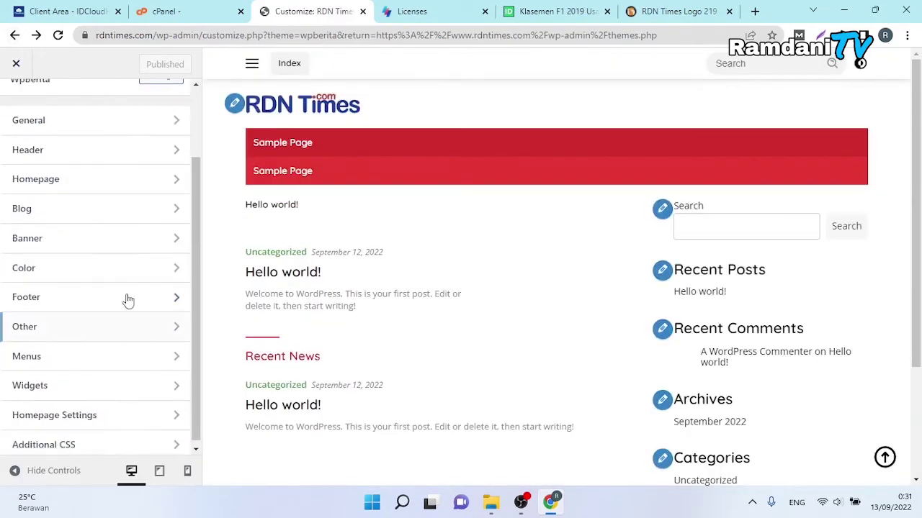
# - Examine the theme's General Colors settings, including the Base Color Scheme picker, without changing any color
pyautogui.click(54, 268)
pyautogui.click(69, 162)
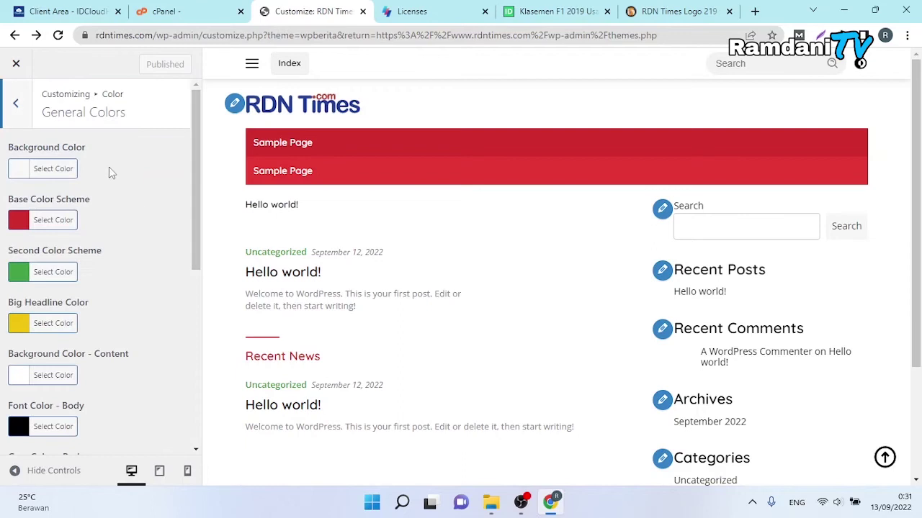
pyautogui.click(38, 221)
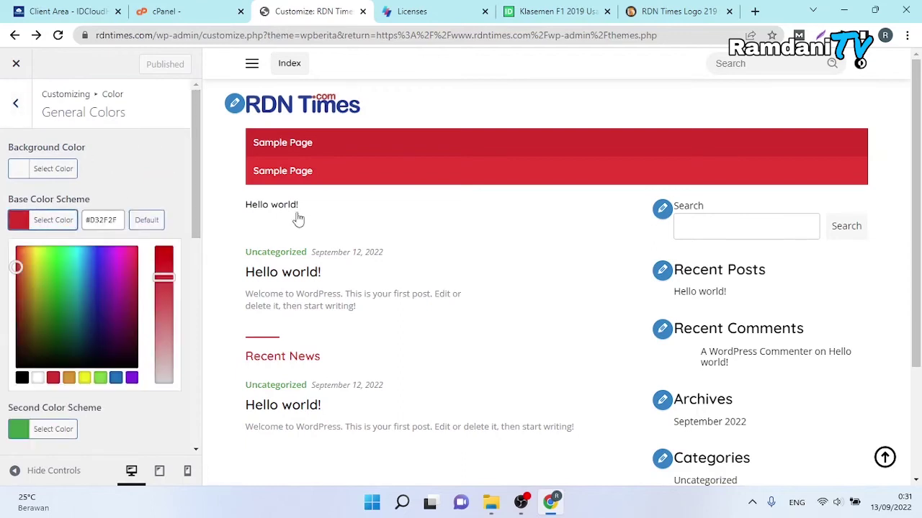
pyautogui.click(167, 191)
pyautogui.moveTo(194, 207); pyautogui.dragTo(82, 180)
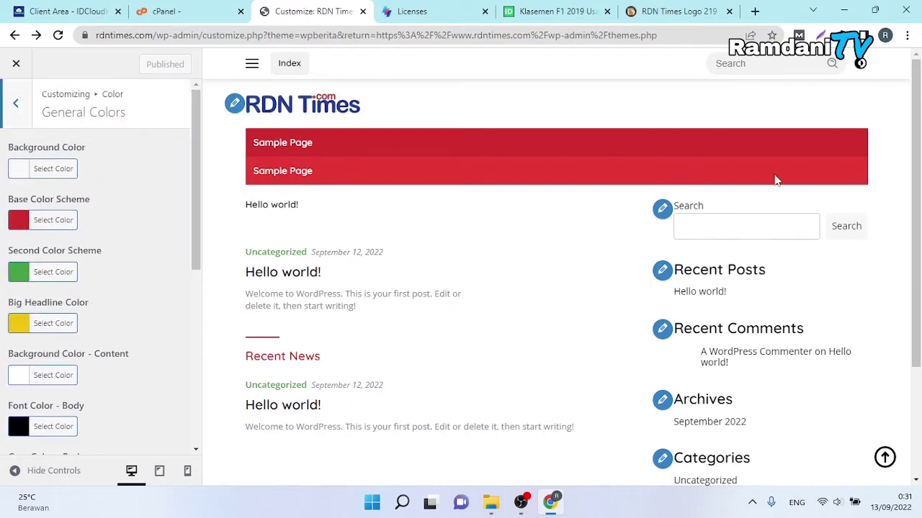
pyautogui.scroll(-3, 132, 283)
pyautogui.scroll(3, 107, 240)
pyautogui.click(15, 105)
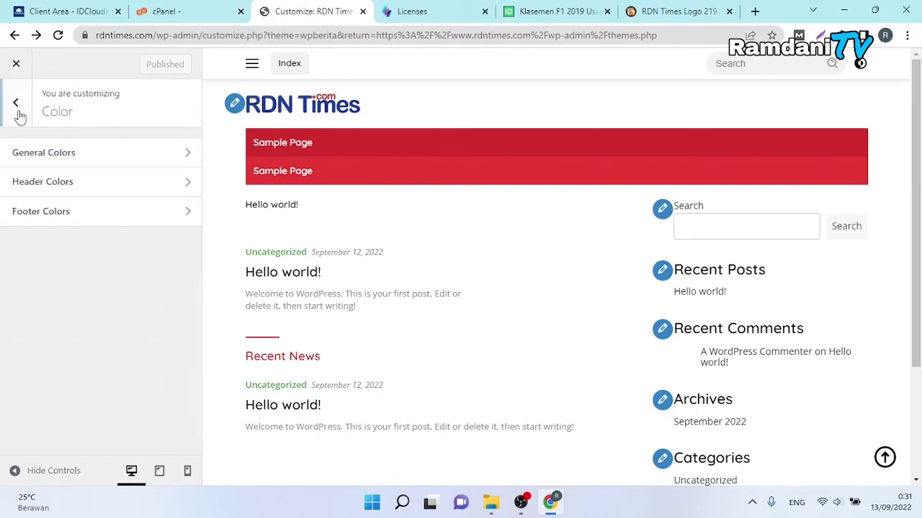
# - Review the Header Colors and Footer Colors settings against the site preview, and return to the main Customizer options
pyautogui.click(70, 196)
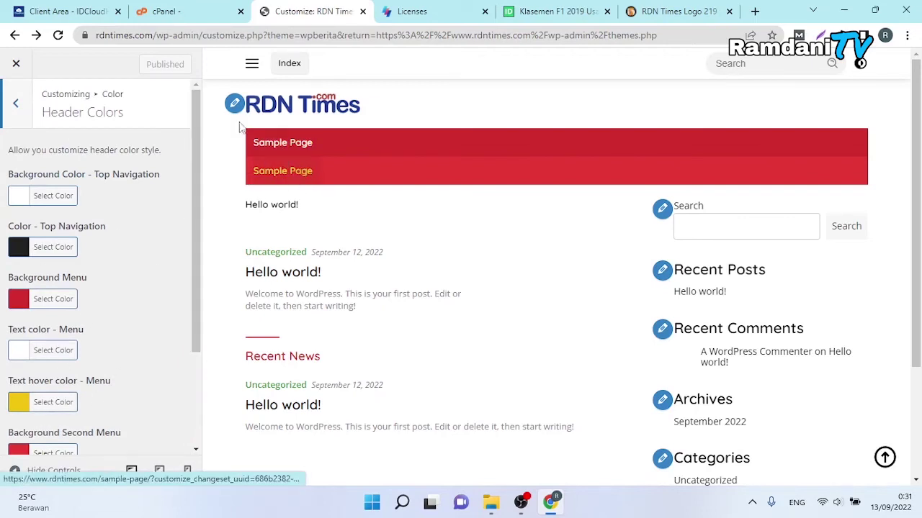
pyautogui.click(15, 103)
pyautogui.click(86, 212)
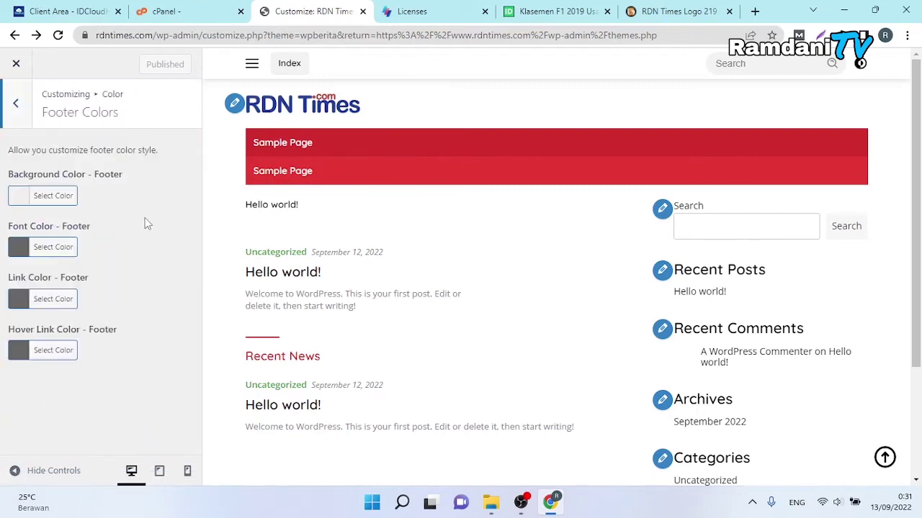
pyautogui.scroll(-3, 901, 331)
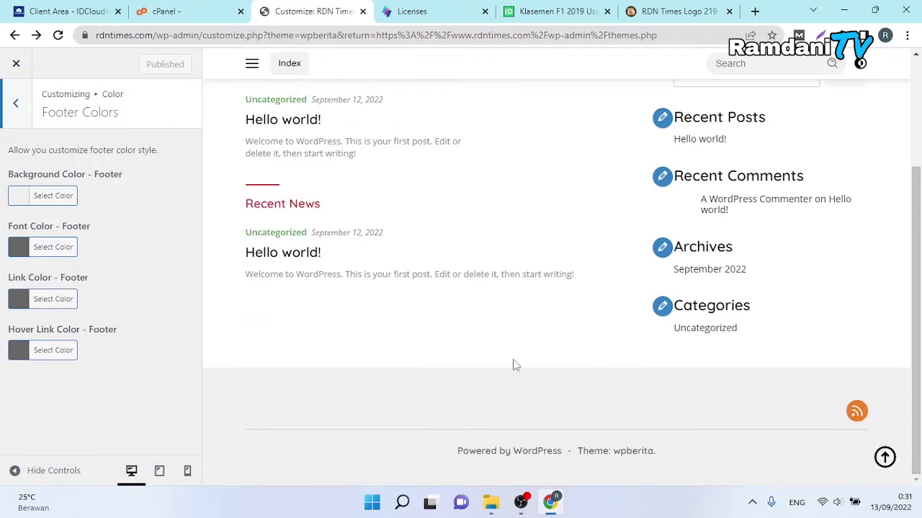
pyautogui.scroll(3, 503, 358)
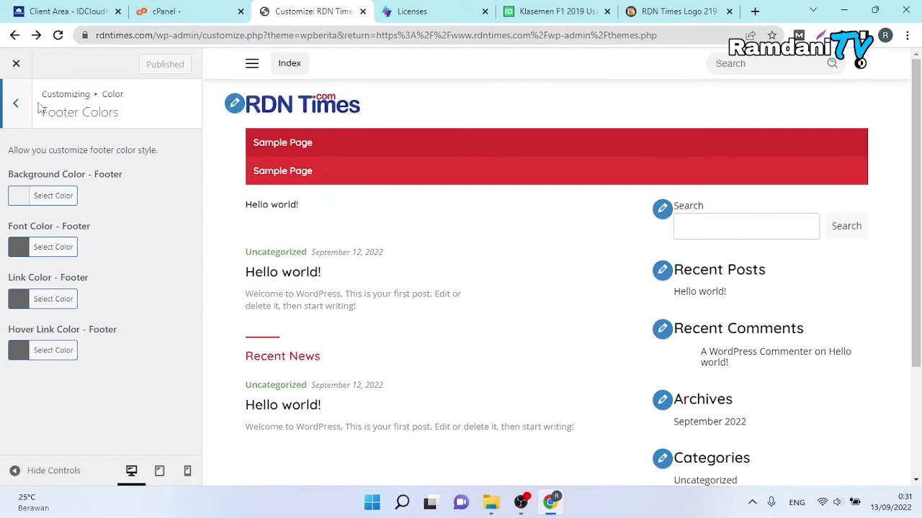
pyautogui.click(16, 104)
pyautogui.click(17, 104)
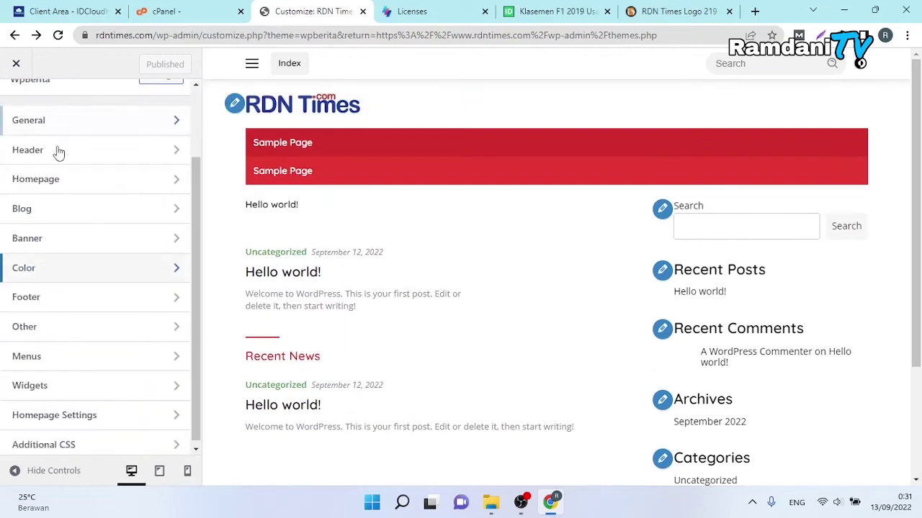
# - Look through the Footer section's Widgets Footer, Footer Social and Copyright settings, and return to the main Customizer options
pyautogui.click(86, 301)
pyautogui.click(29, 151)
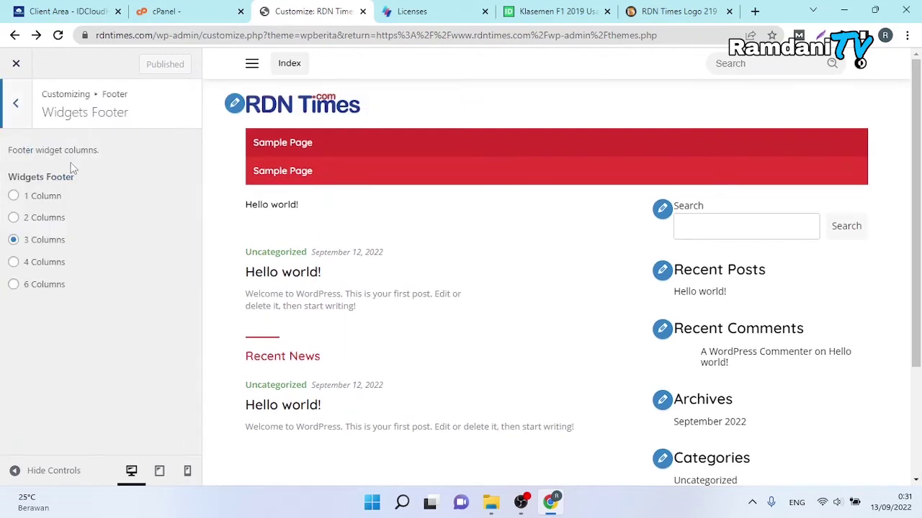
pyautogui.click(16, 107)
pyautogui.click(15, 186)
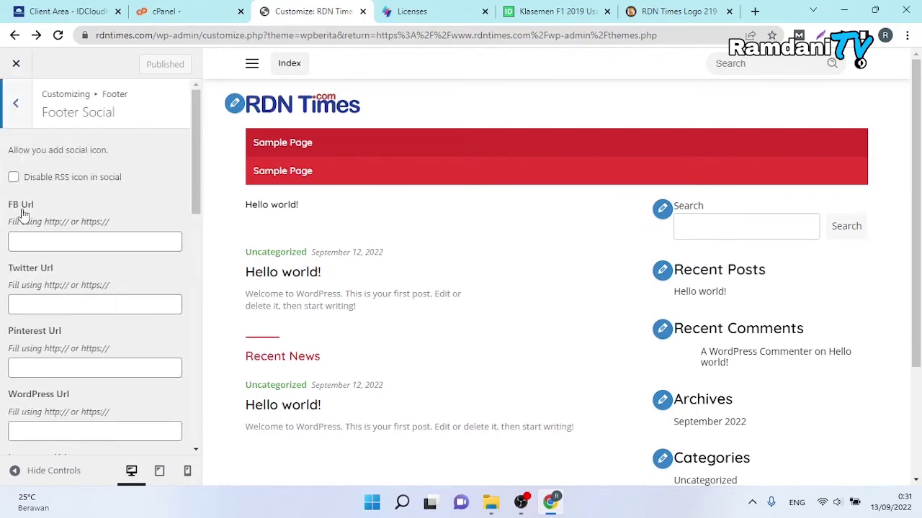
pyautogui.click(61, 245)
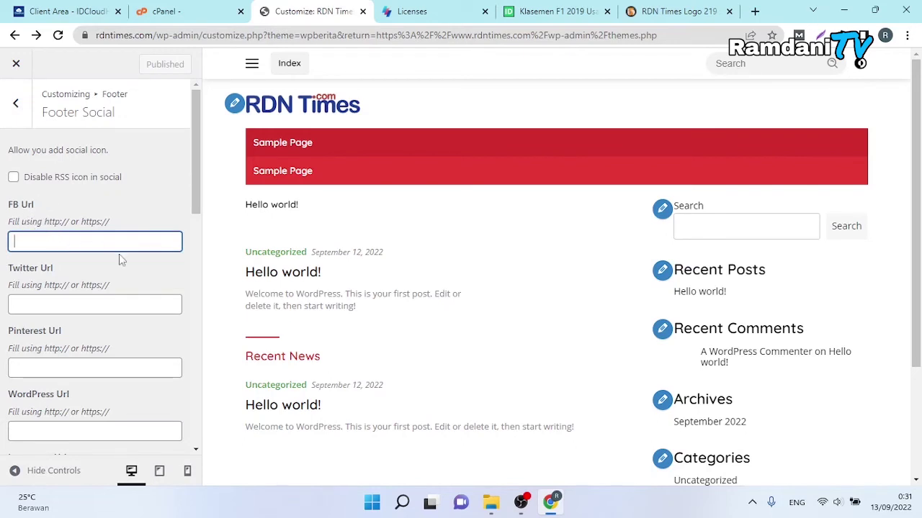
pyautogui.click(16, 103)
pyautogui.click(75, 211)
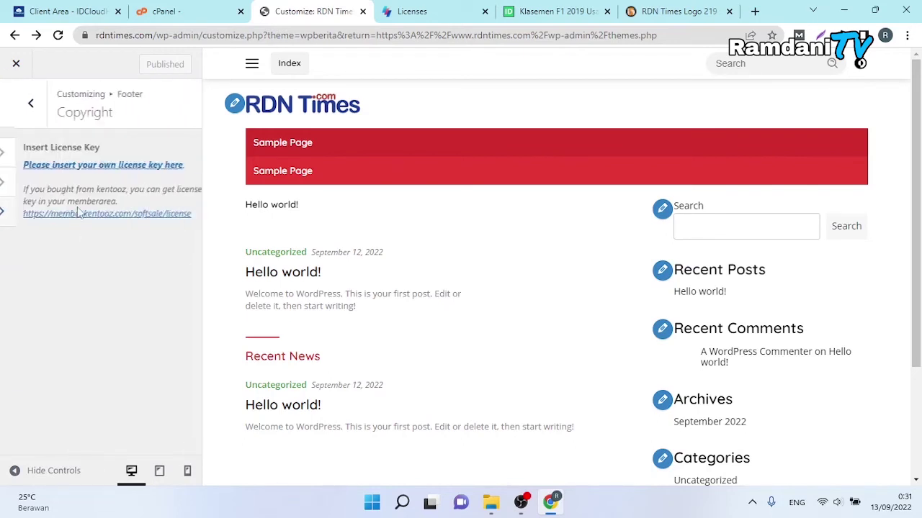
pyautogui.click(18, 108)
pyautogui.click(21, 111)
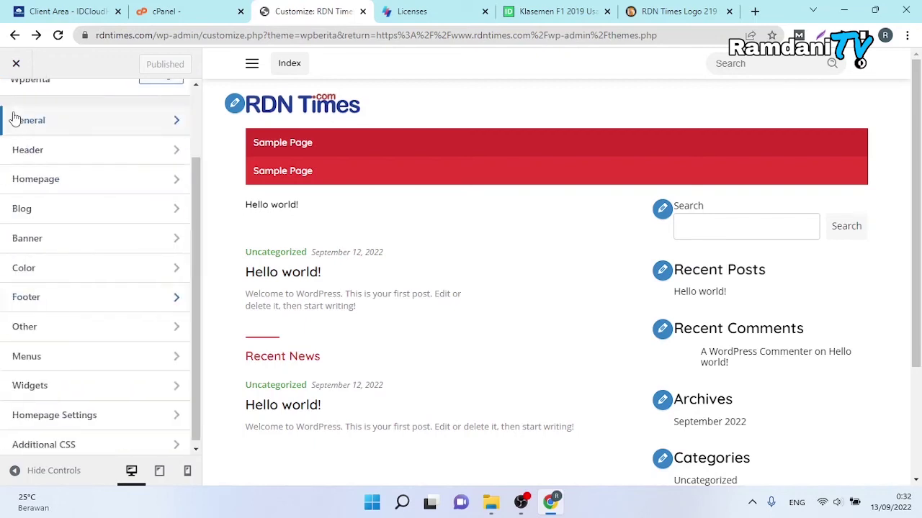
# - Inspect the Other section's Head Script, Footer Script and Analytic & Pixel fields, and return to the main Customizer options
pyautogui.click(111, 331)
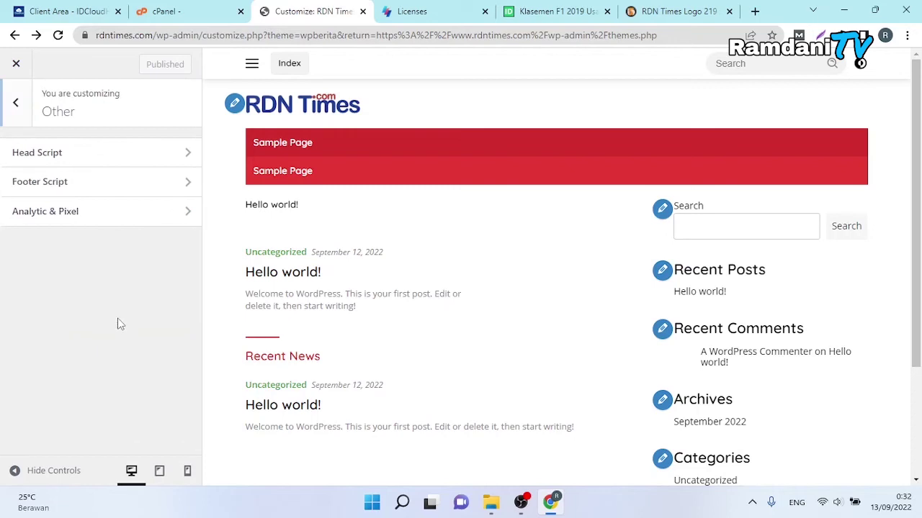
pyautogui.click(68, 154)
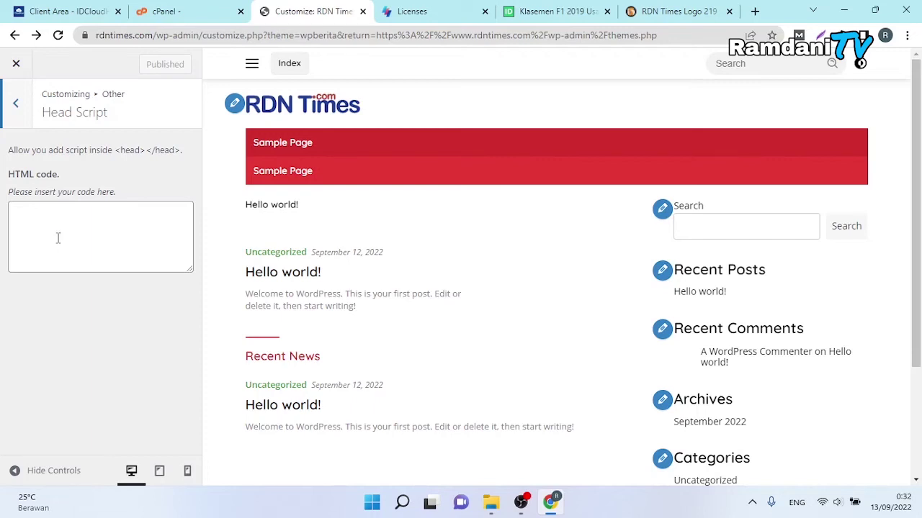
pyautogui.click(75, 220)
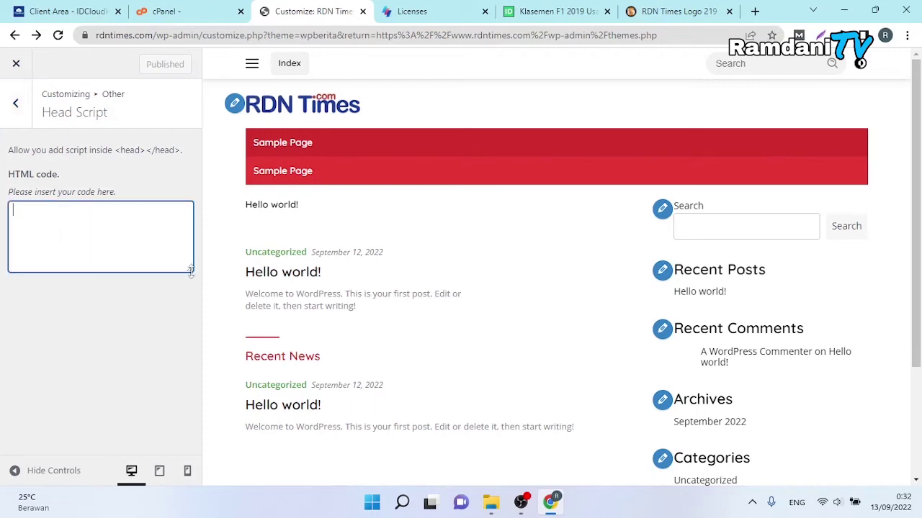
pyautogui.moveTo(189, 270); pyautogui.dragTo(168, 384)
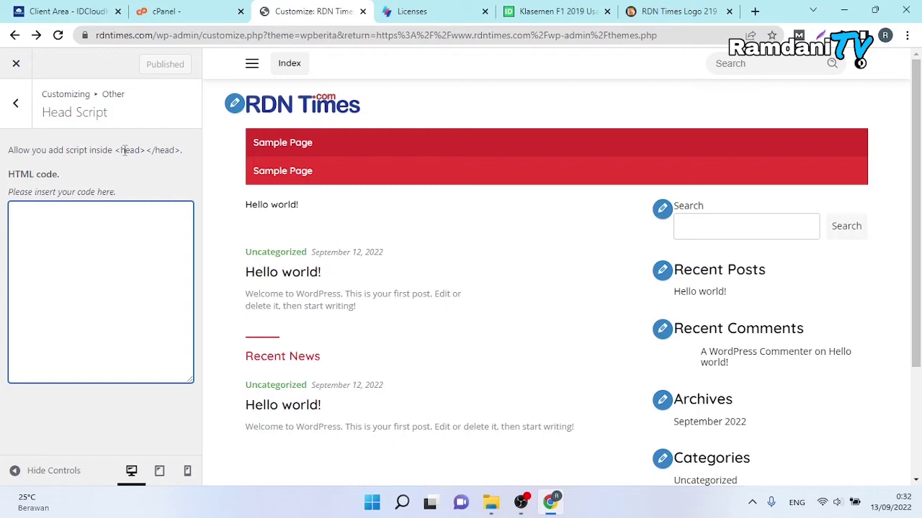
pyautogui.click(16, 103)
pyautogui.click(104, 184)
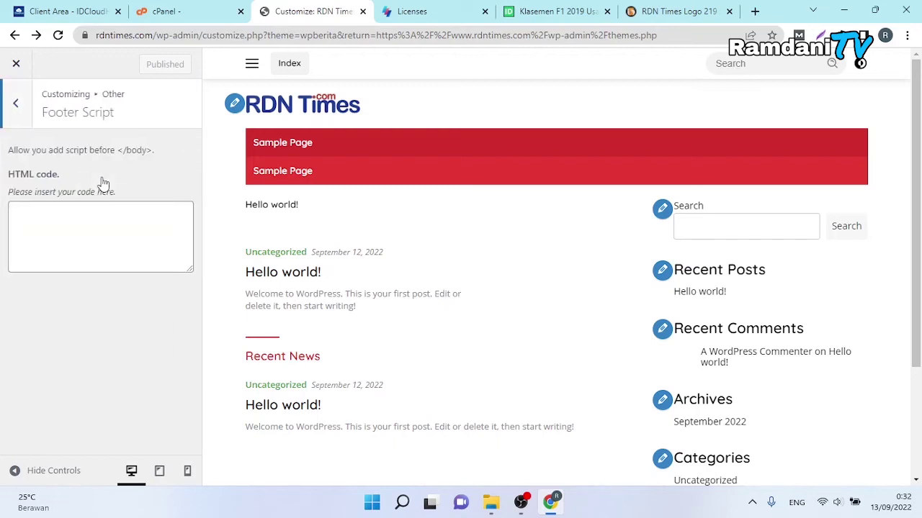
pyautogui.click(26, 116)
pyautogui.click(66, 211)
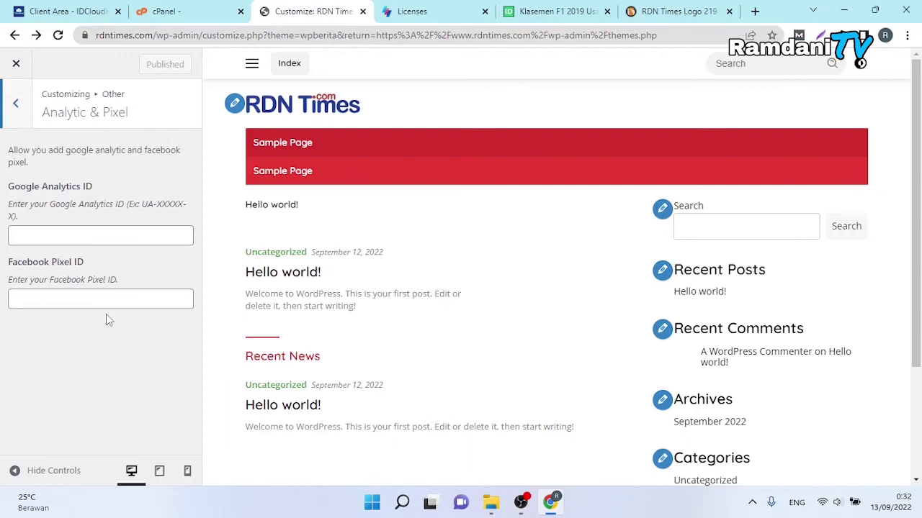
pyautogui.click(23, 116)
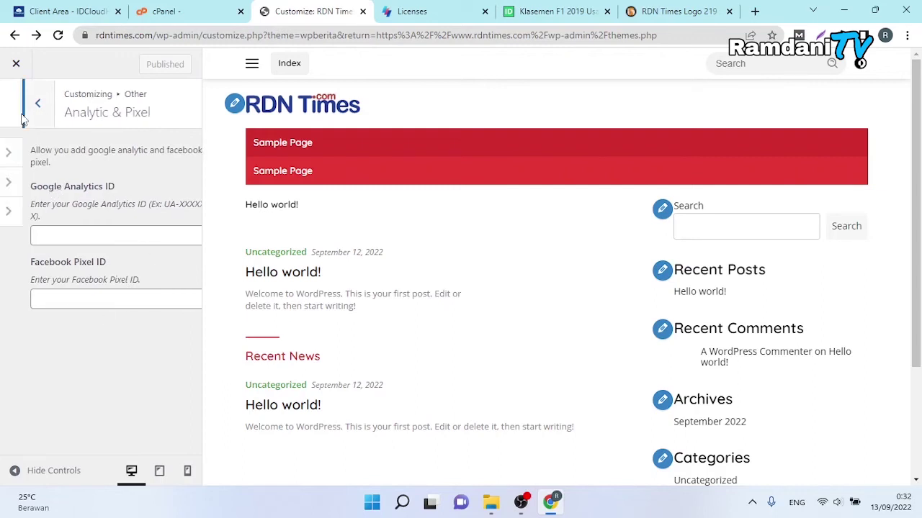
pyautogui.click(20, 108)
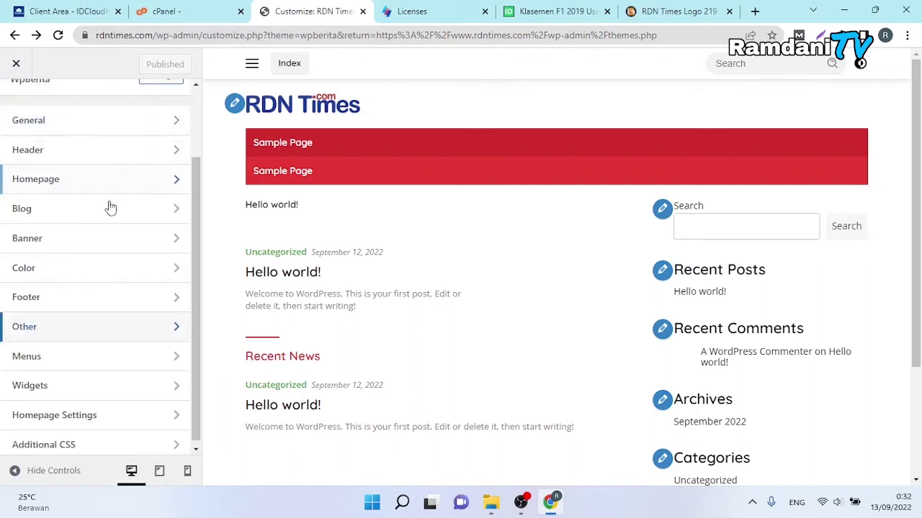
# - Examine the locations offered for a new menu, check the side menu in the preview, and return without creating one
pyautogui.click(109, 360)
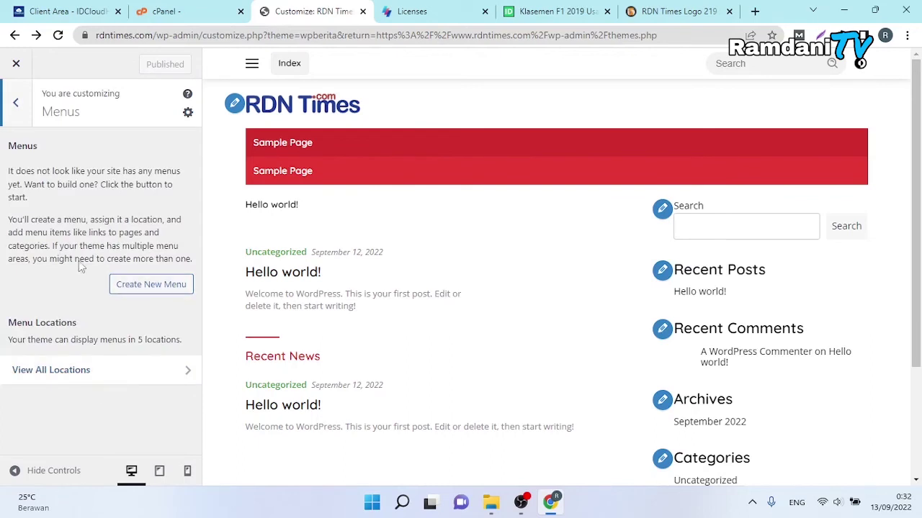
pyautogui.click(151, 284)
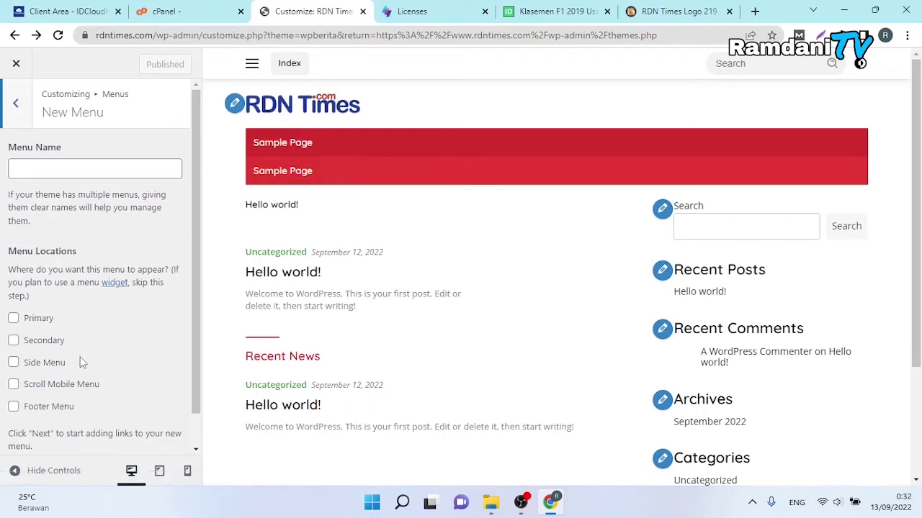
pyautogui.click(252, 66)
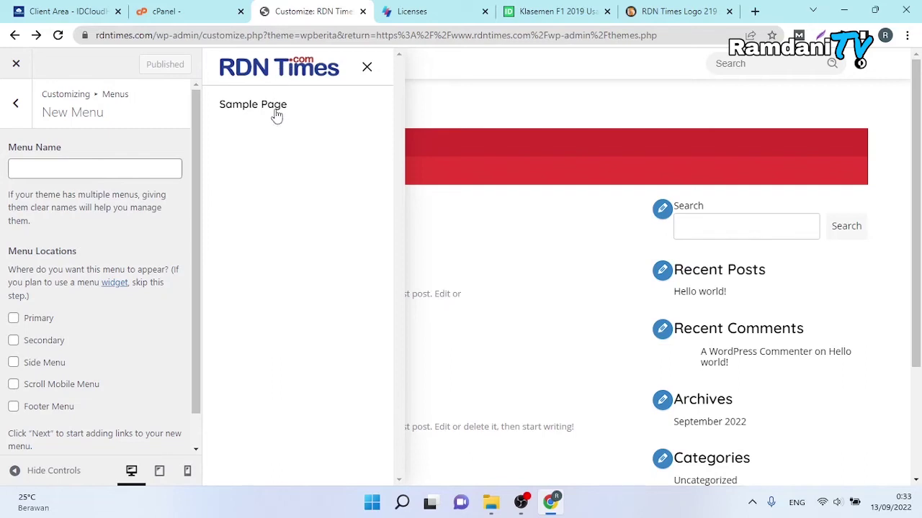
pyautogui.click(366, 67)
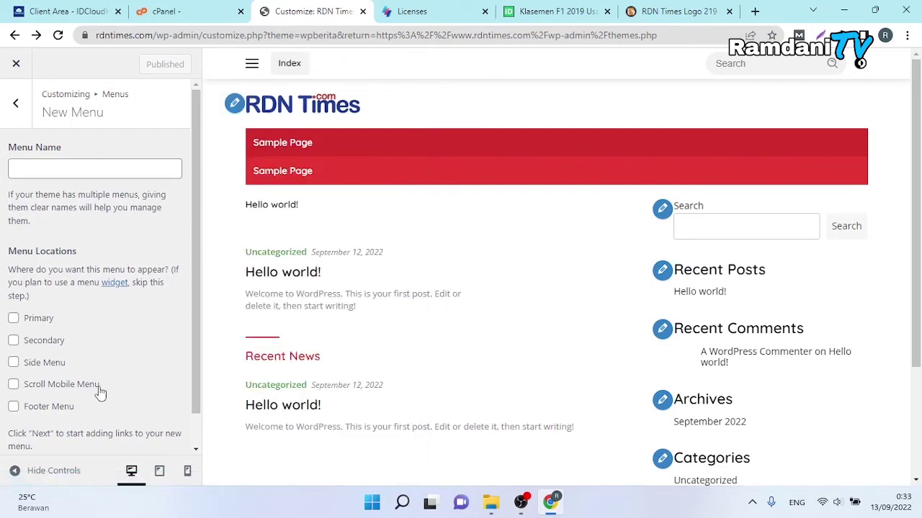
pyautogui.scroll(-3, 877, 357)
pyautogui.scroll(-1, 108, 274)
pyautogui.scroll(1, 118, 291)
pyautogui.click(26, 118)
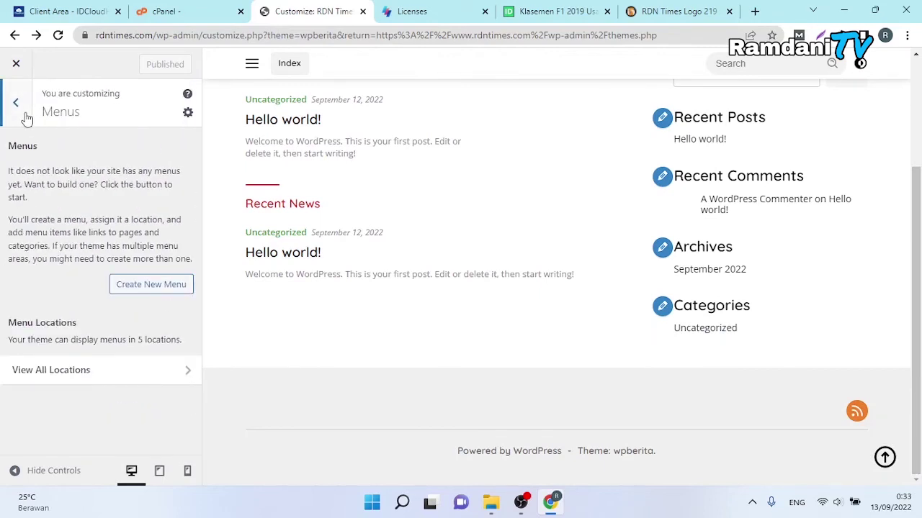
pyautogui.click(25, 115)
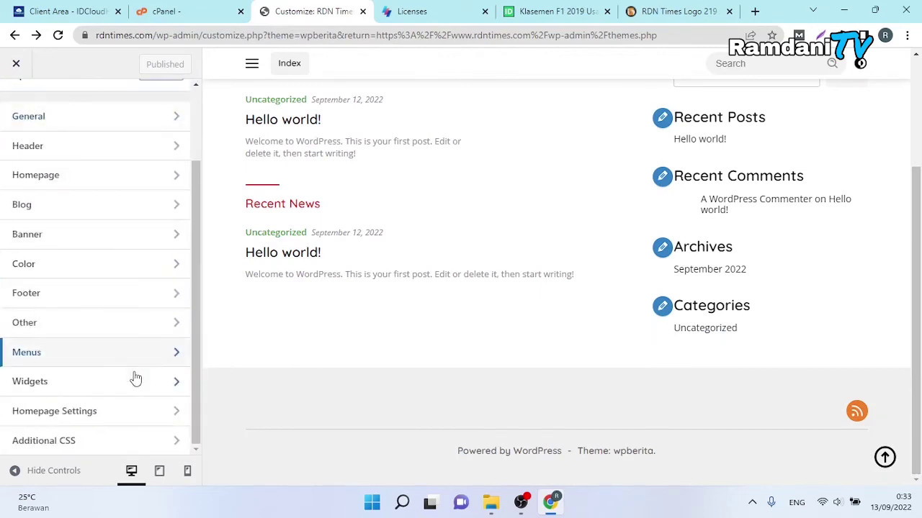
# - Remove the Search block from the Sidebar widget area
pyautogui.scroll(2, 413, 230)
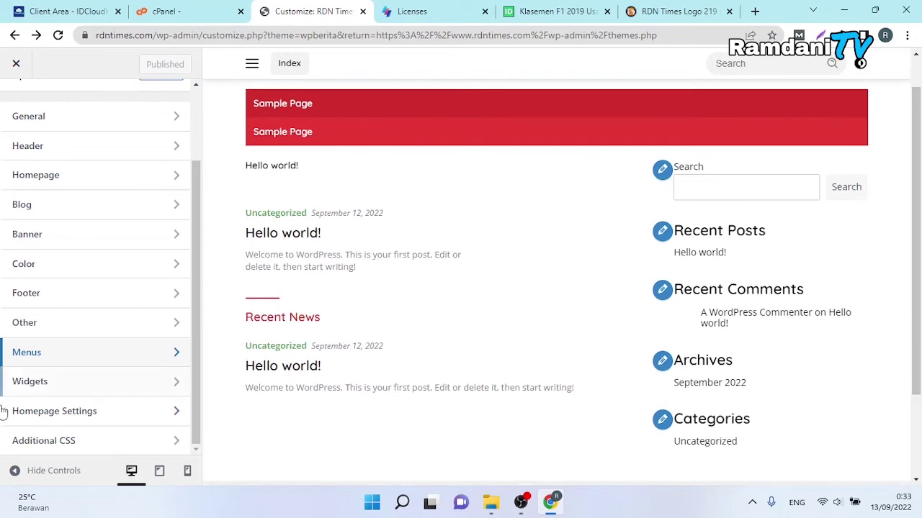
pyautogui.click(52, 387)
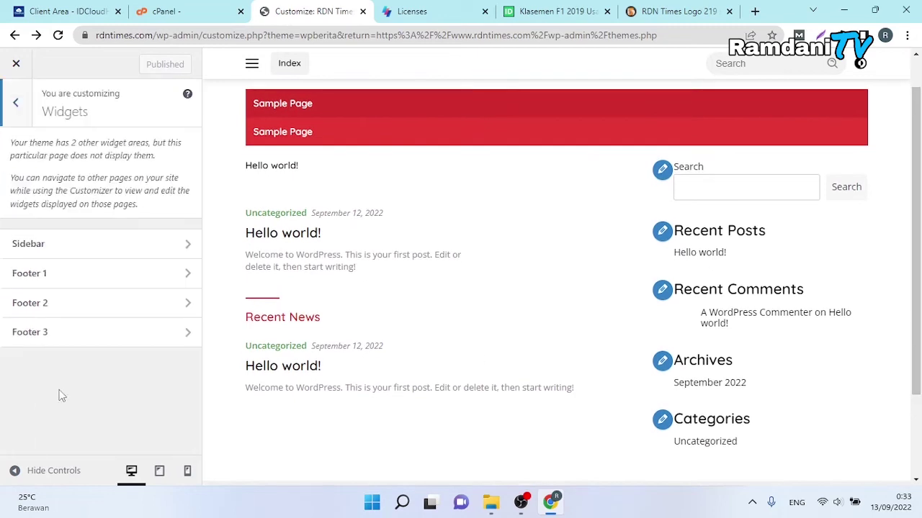
pyautogui.click(67, 247)
pyautogui.click(99, 179)
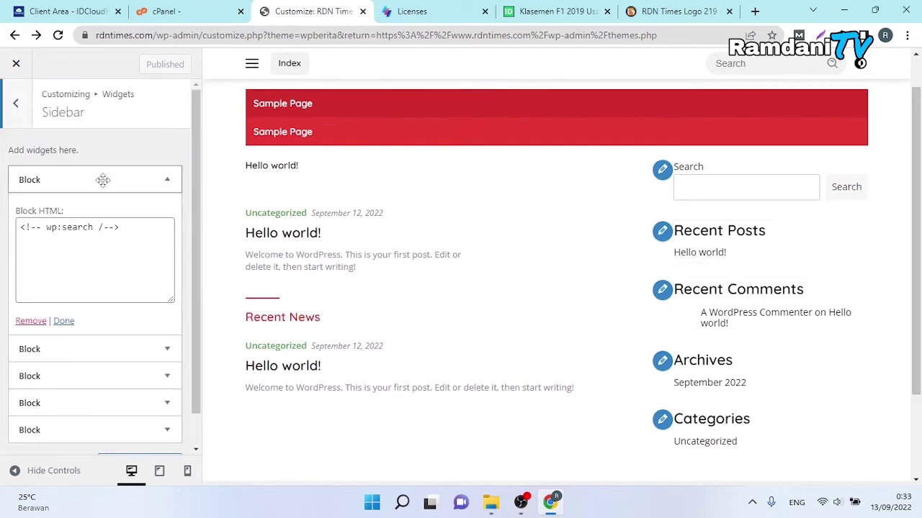
pyautogui.click(121, 181)
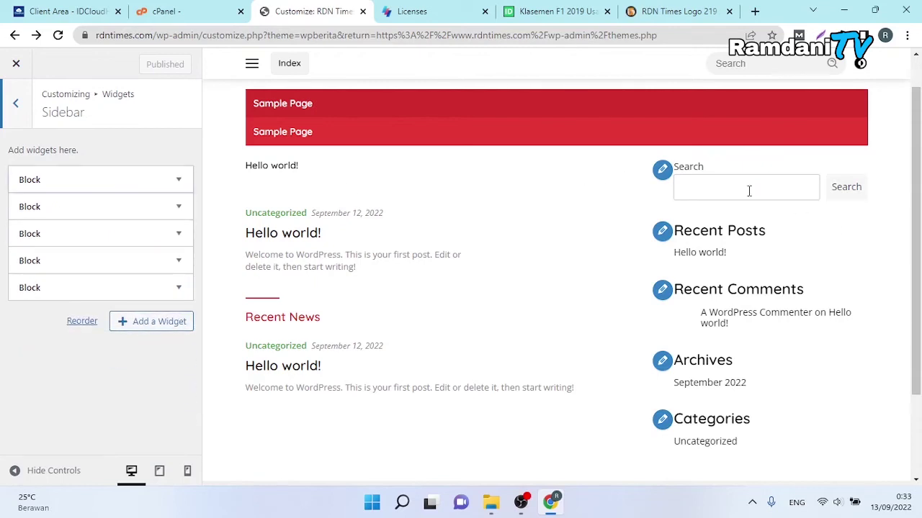
pyautogui.scroll(1, 788, 165)
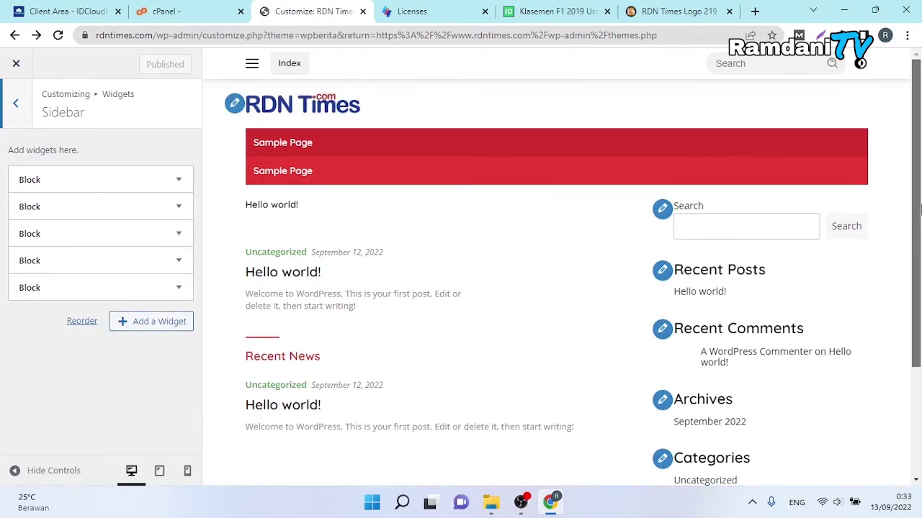
pyautogui.click(121, 181)
pyautogui.click(32, 323)
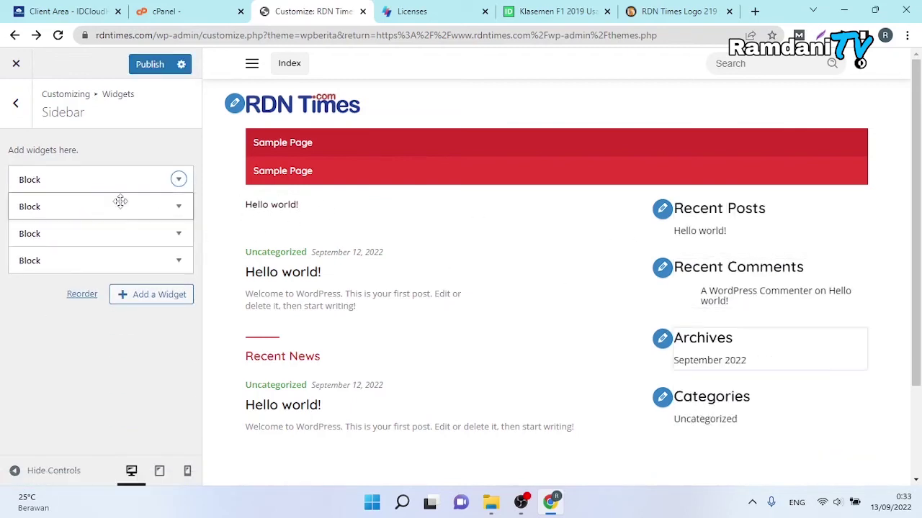
# - Inspect the block HTML of the first two Sidebar widgets, Recent Posts and Recent Comments, and collapse them
pyautogui.click(84, 183)
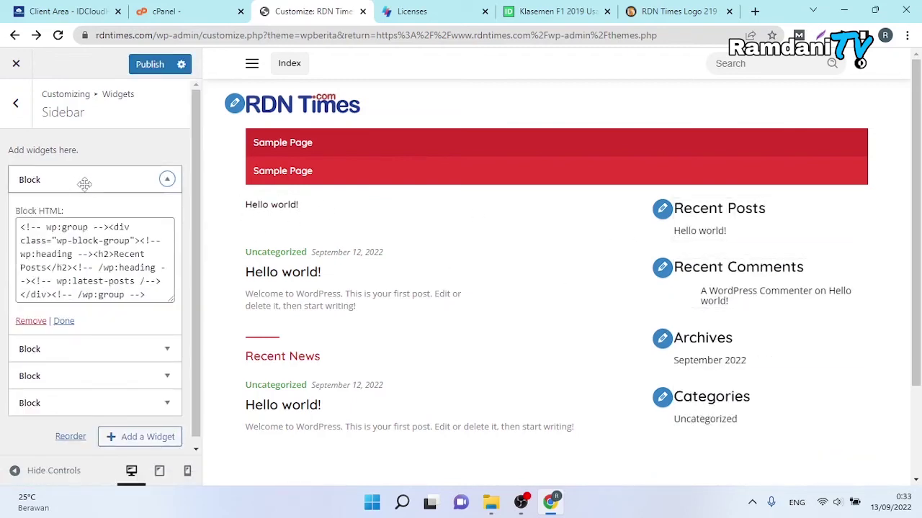
pyautogui.click(84, 183)
pyautogui.click(85, 206)
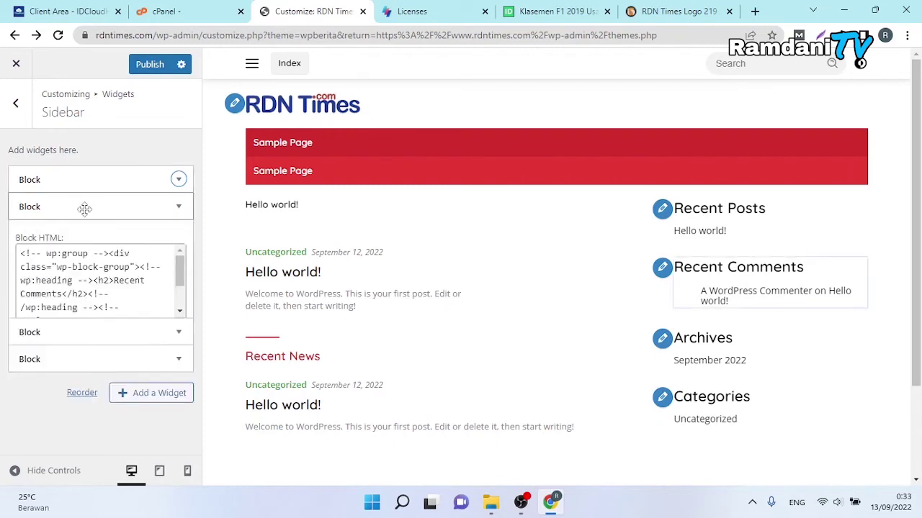
pyautogui.click(97, 215)
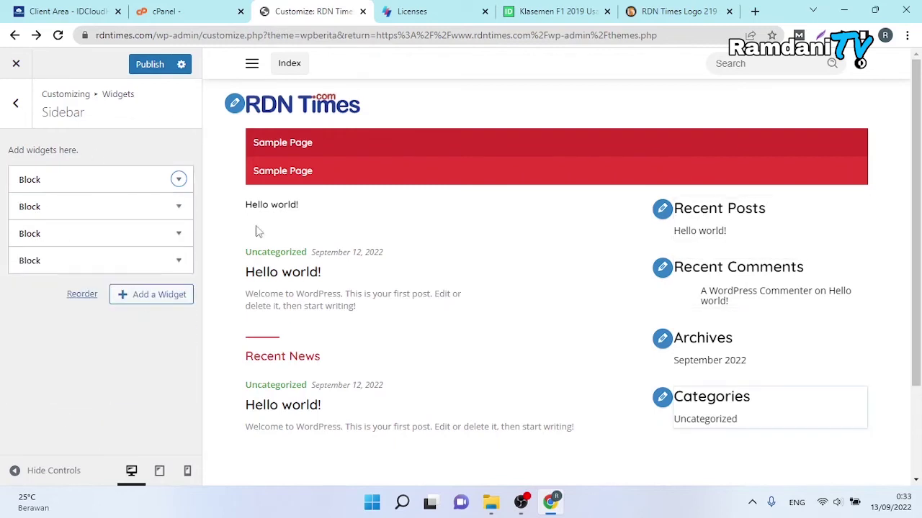
# - Add a Recent Posts (WpBerita) widget to the Sidebar and move it above all the existing blocks
pyautogui.click(167, 295)
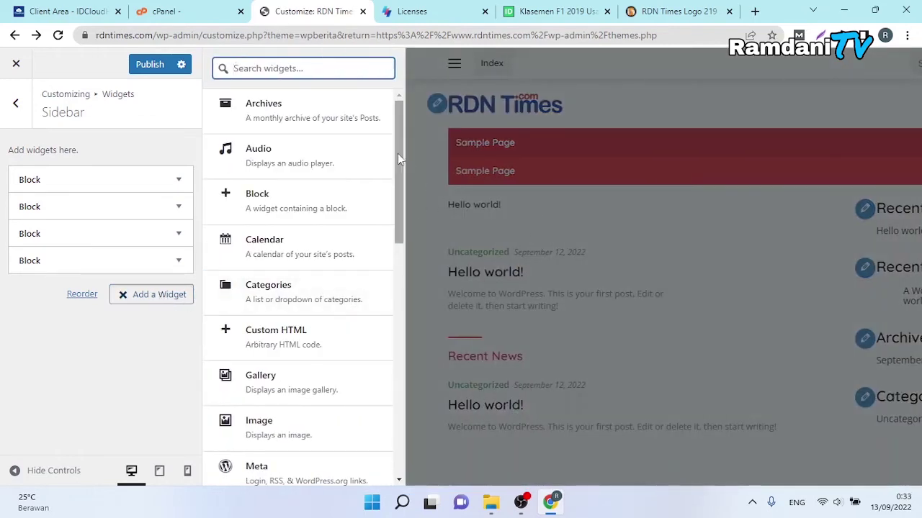
pyautogui.scroll(-8, 382, 319)
pyautogui.scroll(-1, 371, 388)
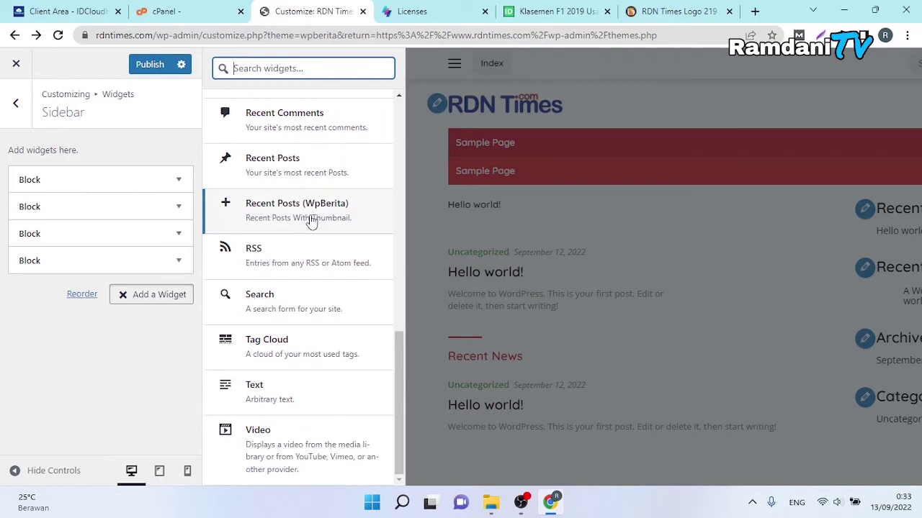
pyautogui.click(320, 226)
pyautogui.moveTo(319, 226); pyautogui.dragTo(244, 209)
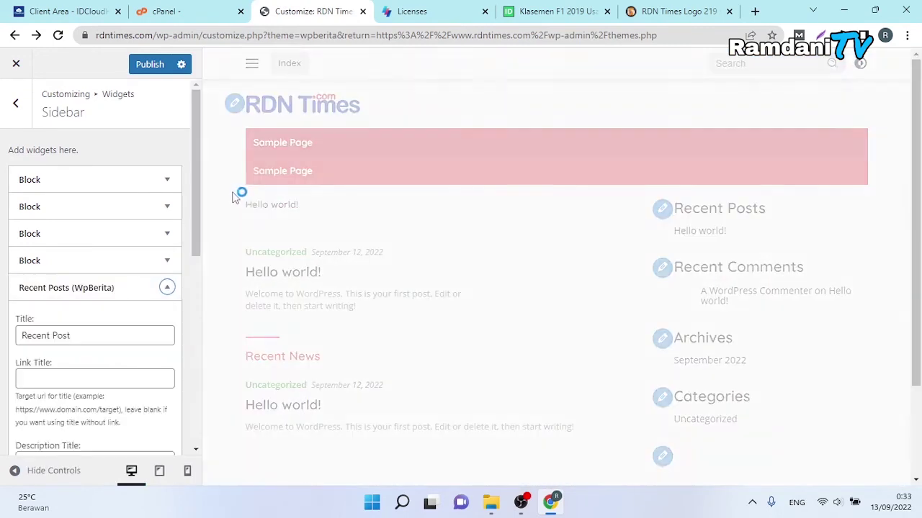
pyautogui.moveTo(107, 287); pyautogui.dragTo(101, 170)
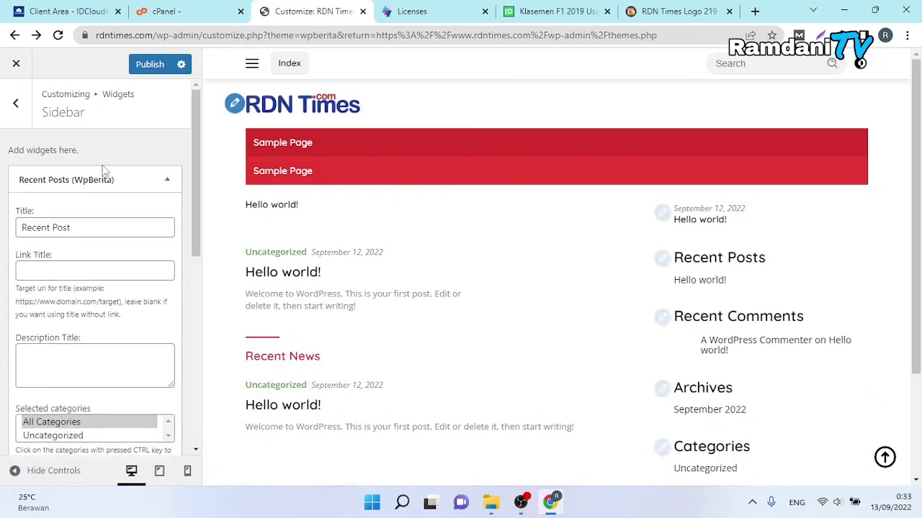
pyautogui.click(167, 182)
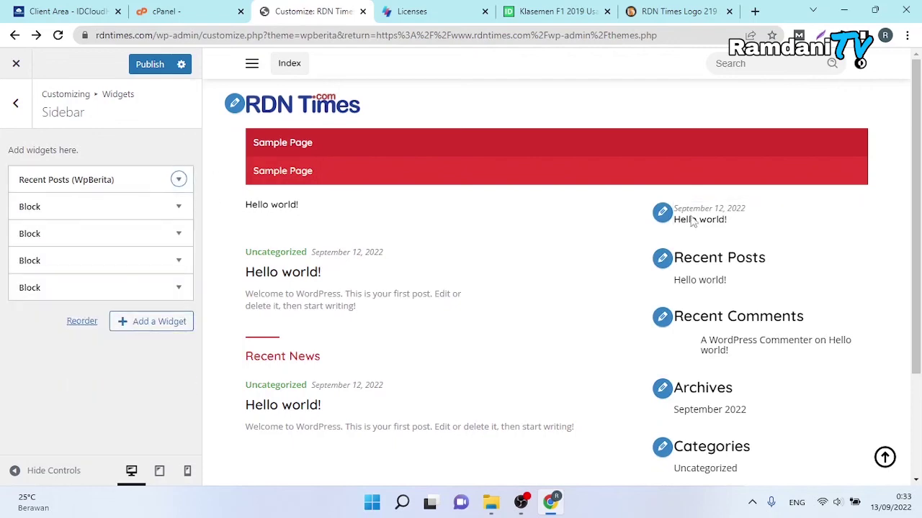
# - Examine the sidebar widgets on the WpBerita demo article, and return to the Customizer with its browser tab placed beside the demo's
pyautogui.click(561, 11)
pyautogui.scroll(-7, 919, 222)
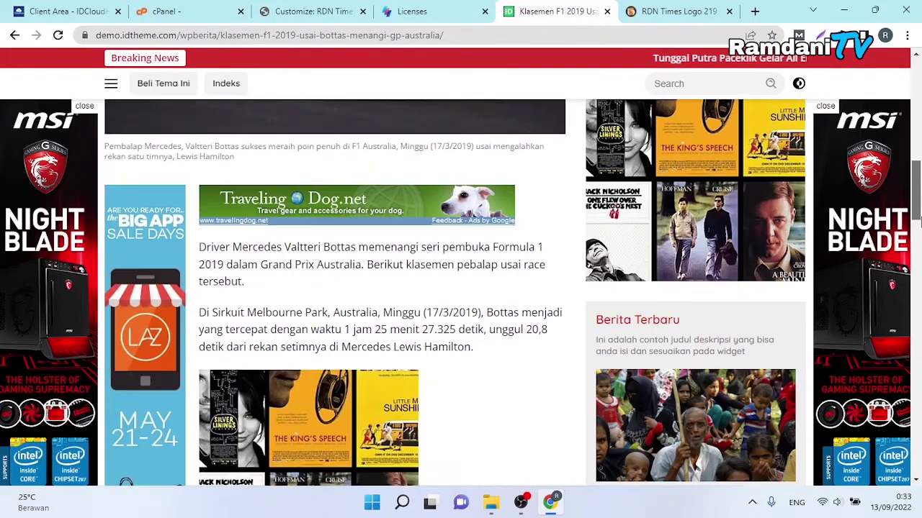
pyautogui.scroll(-10, 918, 222)
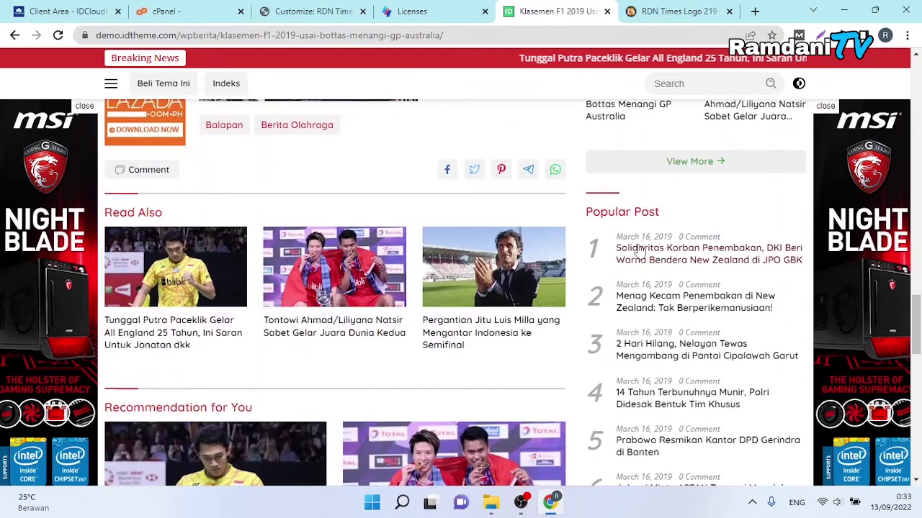
pyautogui.click(429, 9)
pyautogui.click(344, 8)
pyautogui.moveTo(344, 6); pyautogui.dragTo(465, 8)
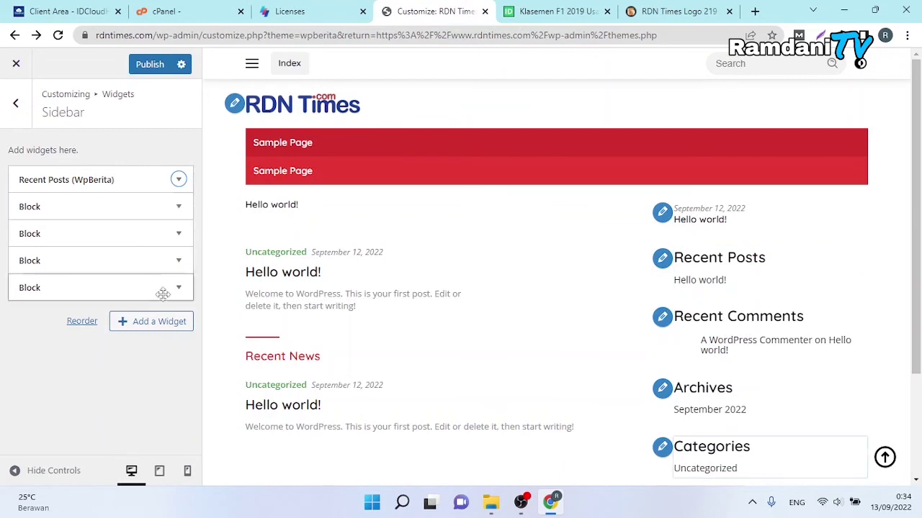
# - Try a Module Posts (WpBerita) widget in the Sidebar, look through its settings, and delete it
pyautogui.click(154, 322)
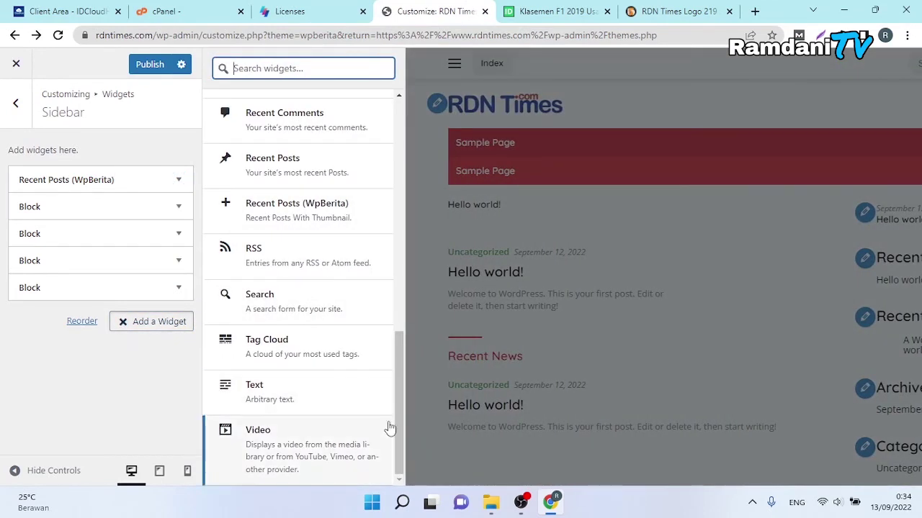
pyautogui.moveTo(397, 425); pyautogui.dragTo(397, 254)
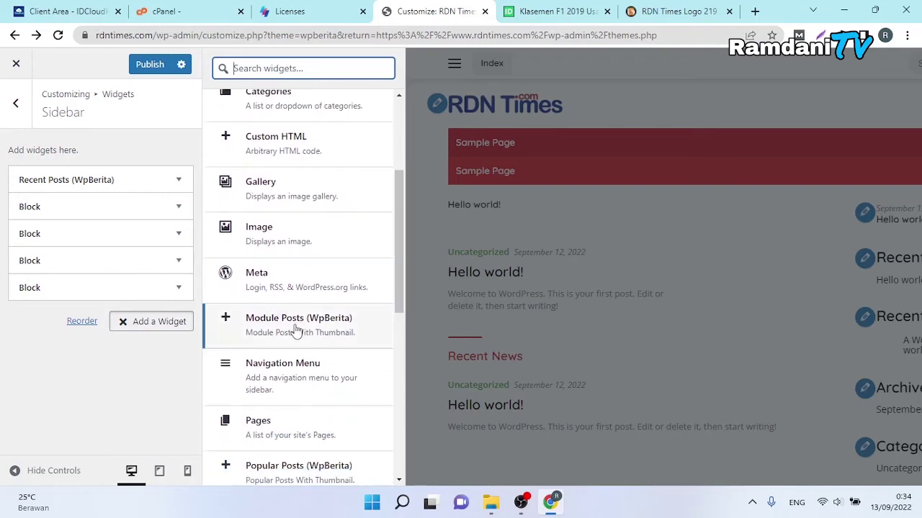
pyautogui.click(296, 327)
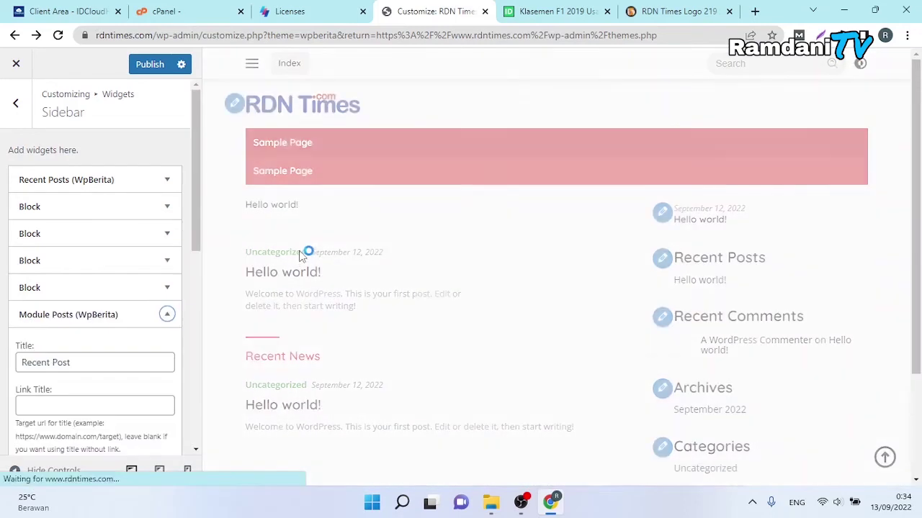
pyautogui.click(167, 317)
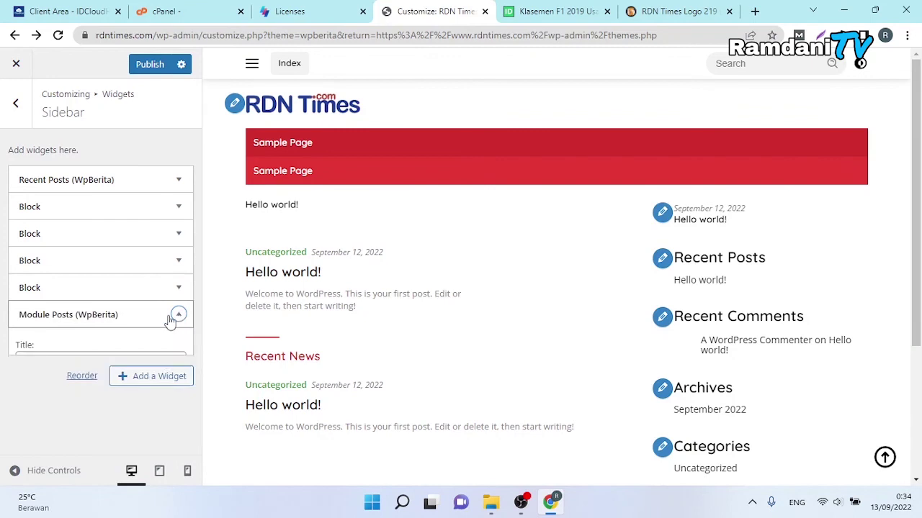
pyautogui.click(179, 316)
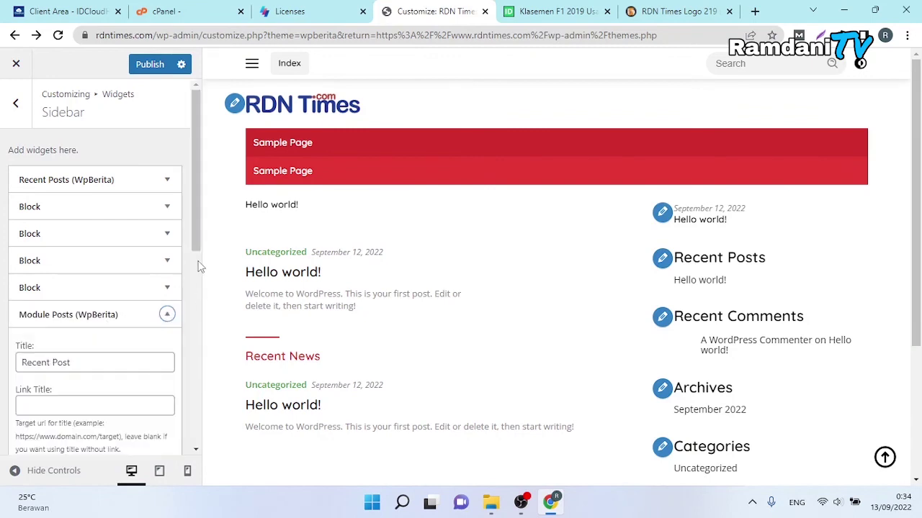
pyautogui.moveTo(205, 246); pyautogui.dragTo(192, 459)
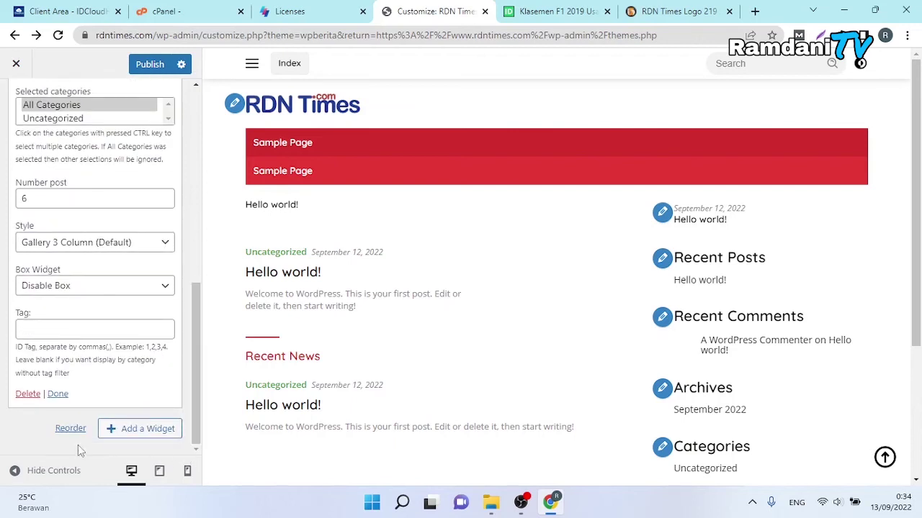
pyautogui.click(28, 393)
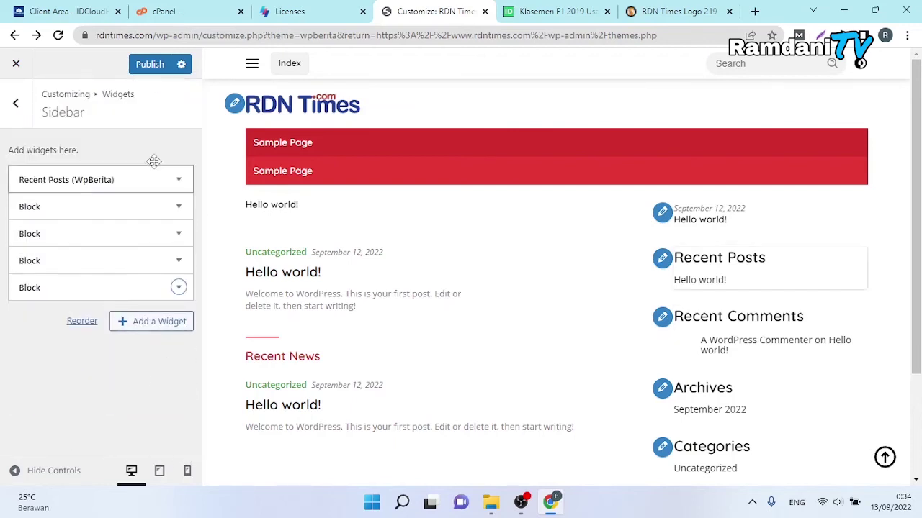
# - Add a Popular Tags Widget (WpBerita) to the Sidebar and place it directly below Recent Posts (WpBerita)
pyautogui.click(152, 321)
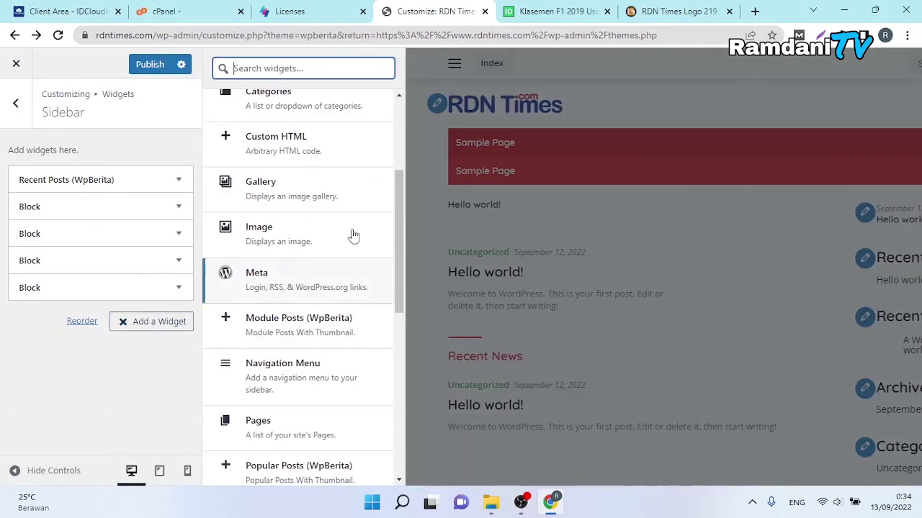
pyautogui.moveTo(402, 261); pyautogui.dragTo(397, 322)
pyautogui.click(375, 325)
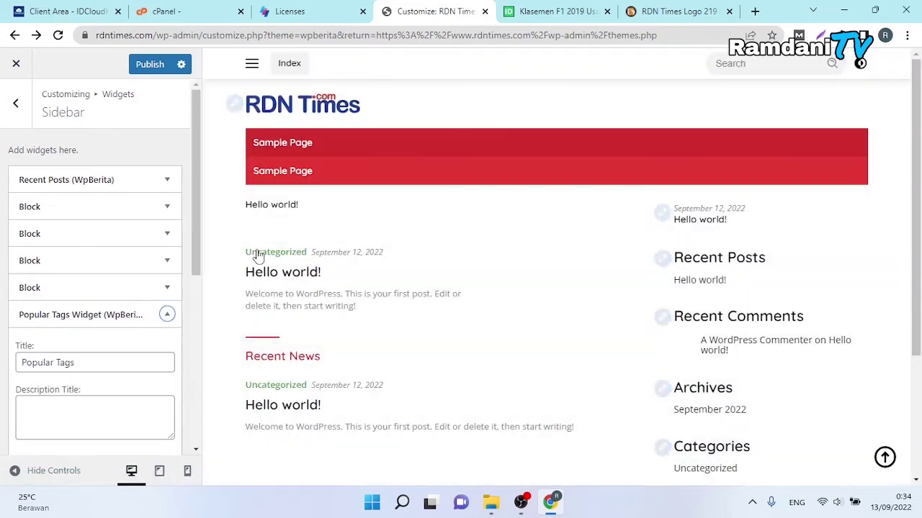
pyautogui.click(166, 316)
pyautogui.moveTo(129, 320); pyautogui.dragTo(127, 200)
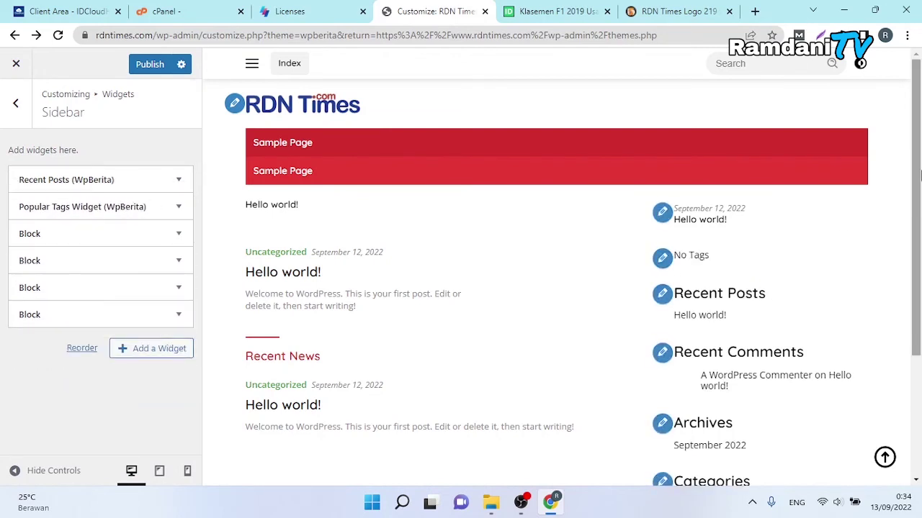
# - Check the available widgets against the sidebar sections of the WpBerita demo article
pyautogui.click(151, 348)
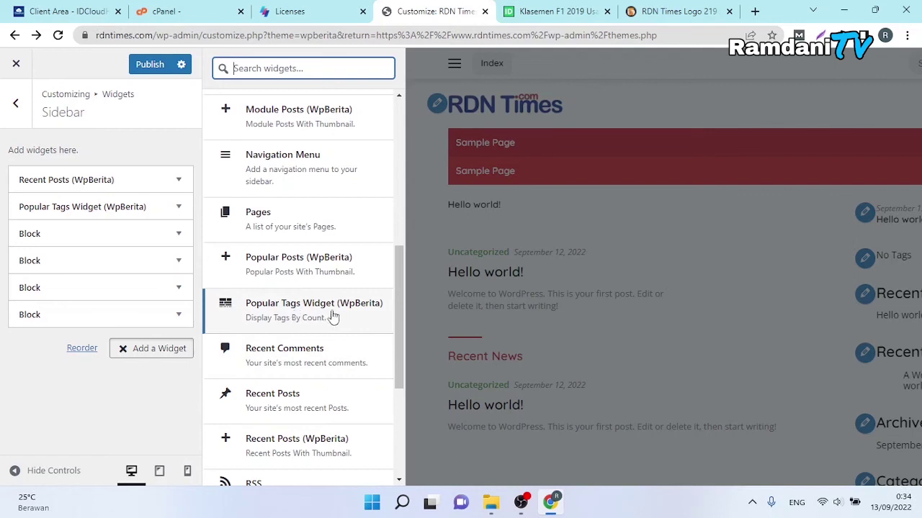
pyautogui.click(555, 12)
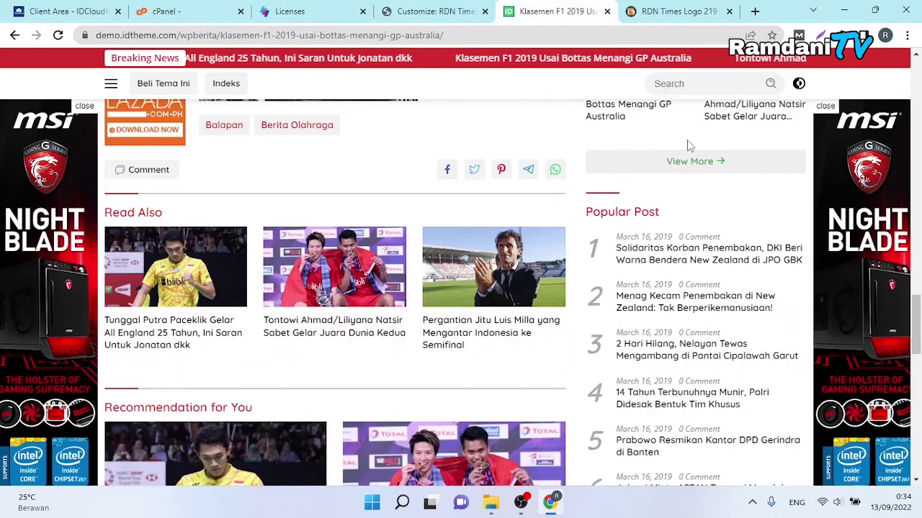
pyautogui.scroll(5, 920, 288)
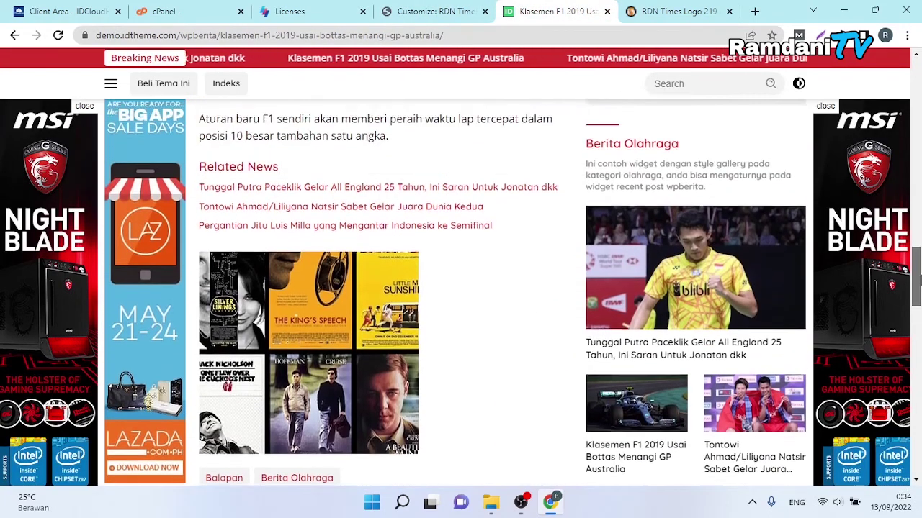
pyautogui.moveTo(920, 280); pyautogui.dragTo(919, 327)
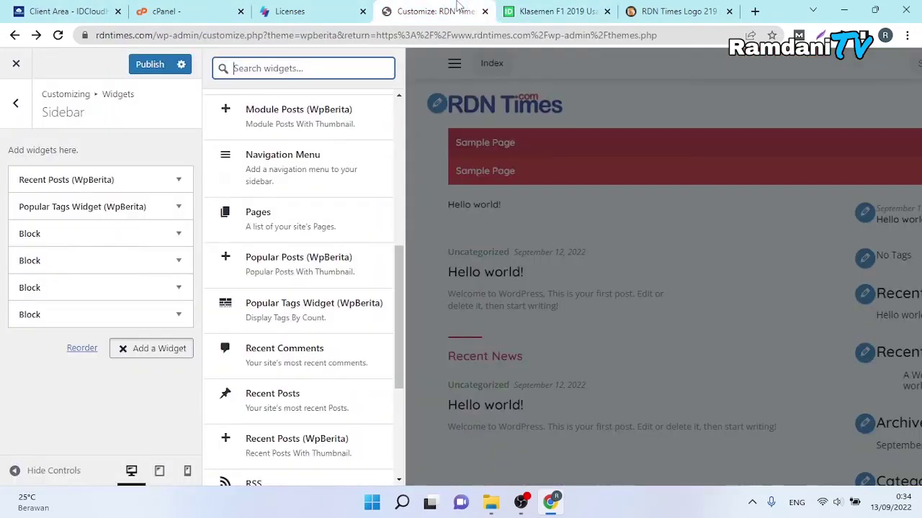
# - Return to the Customizer, look into a footer widget area, and go back to the main Customizer options
pyautogui.click(432, 11)
pyautogui.click(17, 107)
pyautogui.click(55, 270)
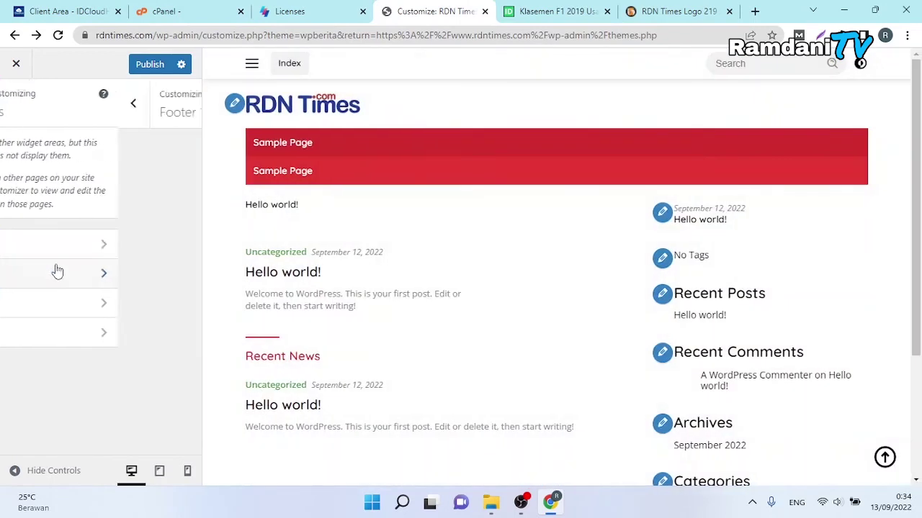
pyautogui.click(22, 101)
pyautogui.click(21, 100)
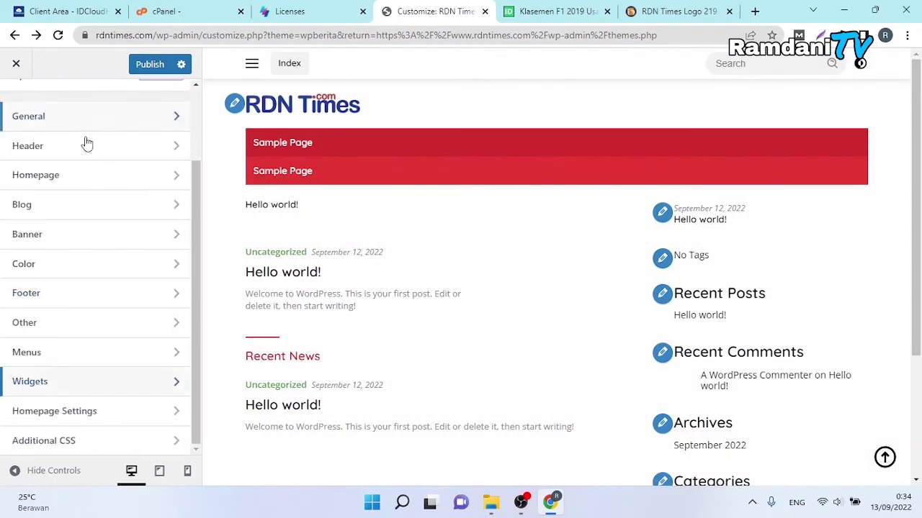
# - Try the static page option in Homepage Settings, check the page choices, restore the latest posts option, and return to the main options
pyautogui.click(133, 411)
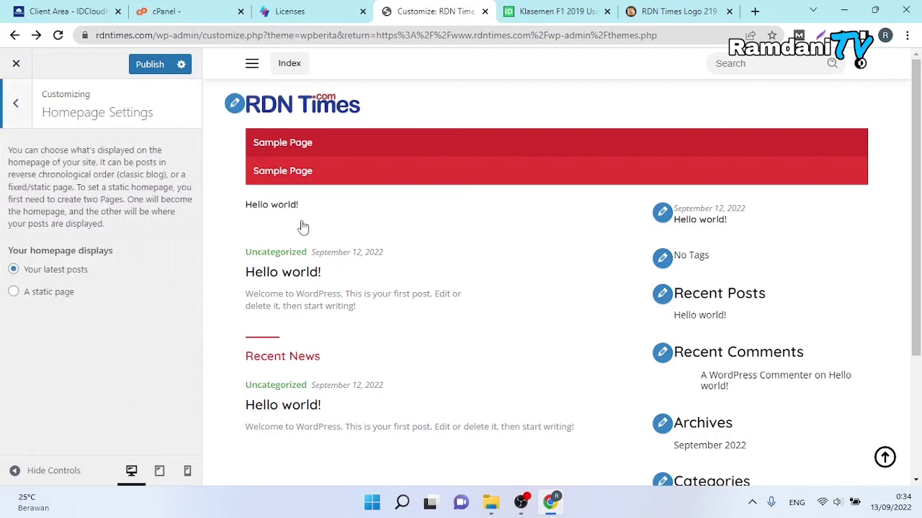
pyautogui.click(36, 292)
pyautogui.click(51, 349)
pyautogui.click(58, 349)
pyautogui.click(62, 414)
pyautogui.click(65, 406)
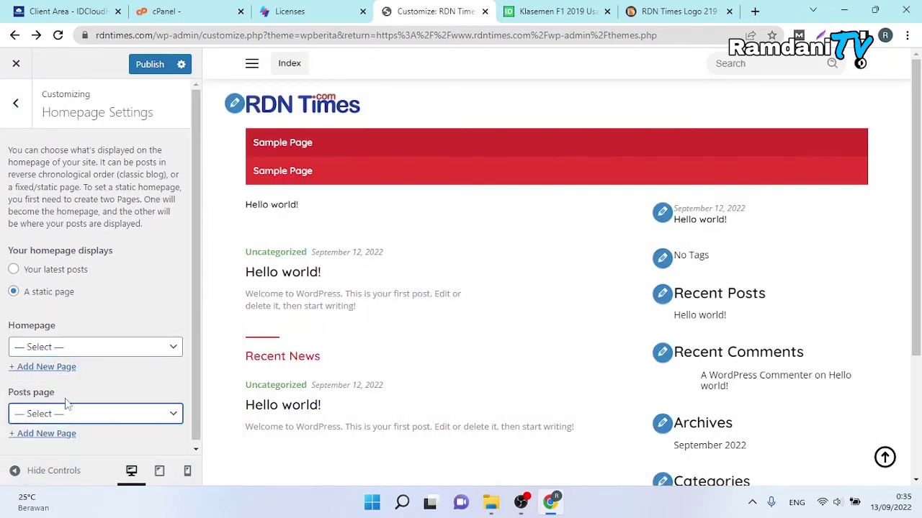
pyautogui.click(13, 269)
pyautogui.click(15, 103)
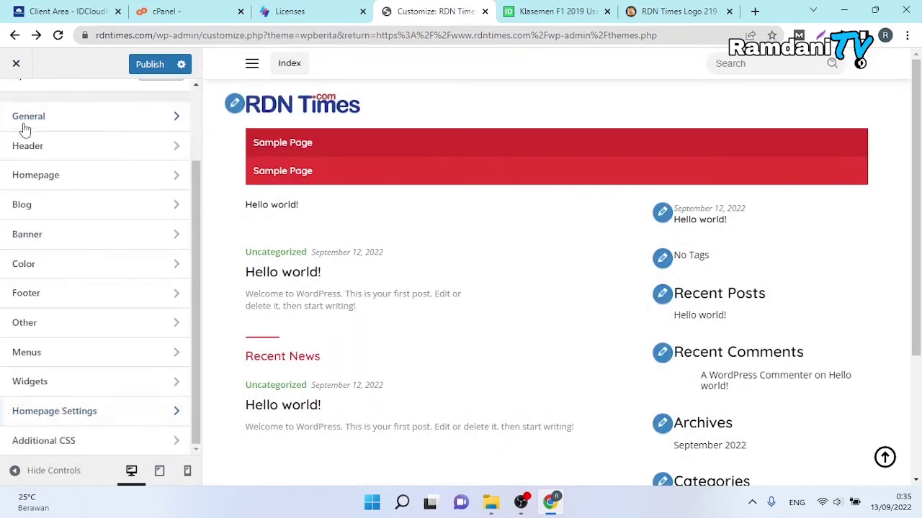
# - Publish the Customizer changes for the WpBerita theme
pyautogui.scroll(2, 91, 325)
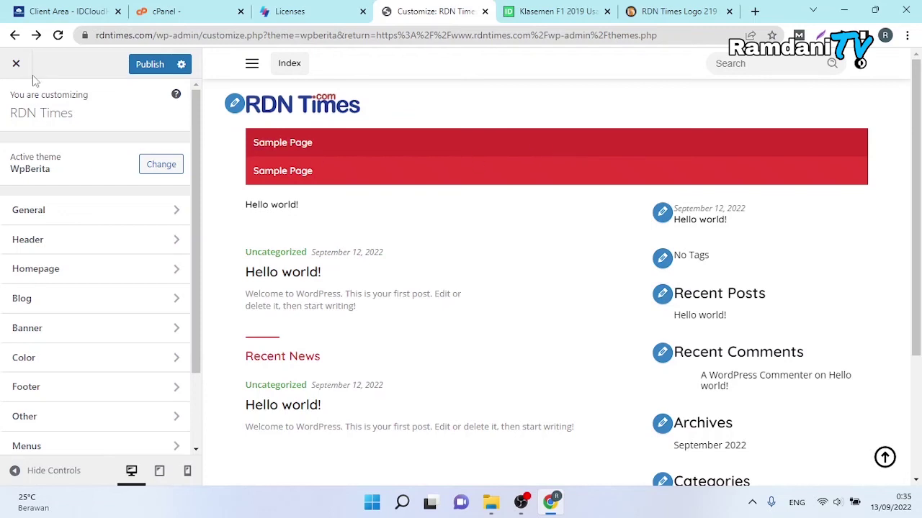
pyautogui.click(153, 69)
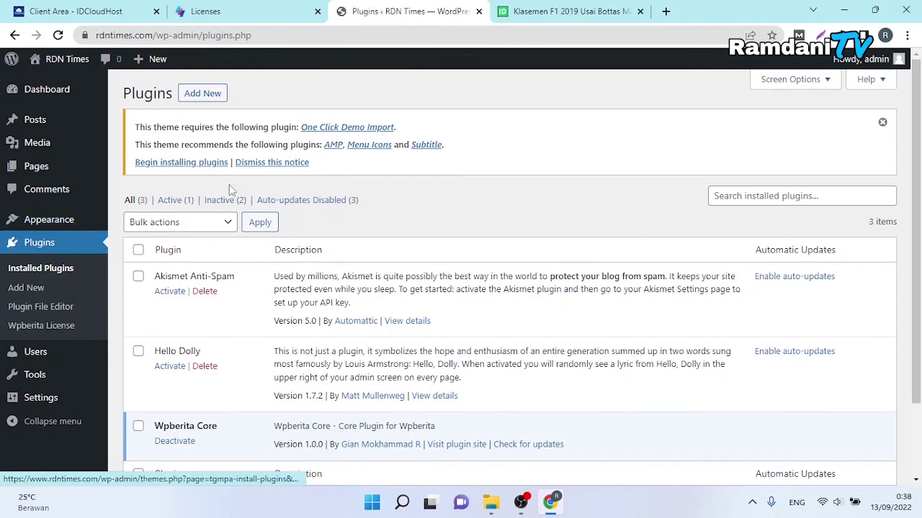
# - View the THEMES folder in File Explorer, return to Chrome and dismiss the required-plugins notice on the Plugins page
pyautogui.moveTo(492, 508)
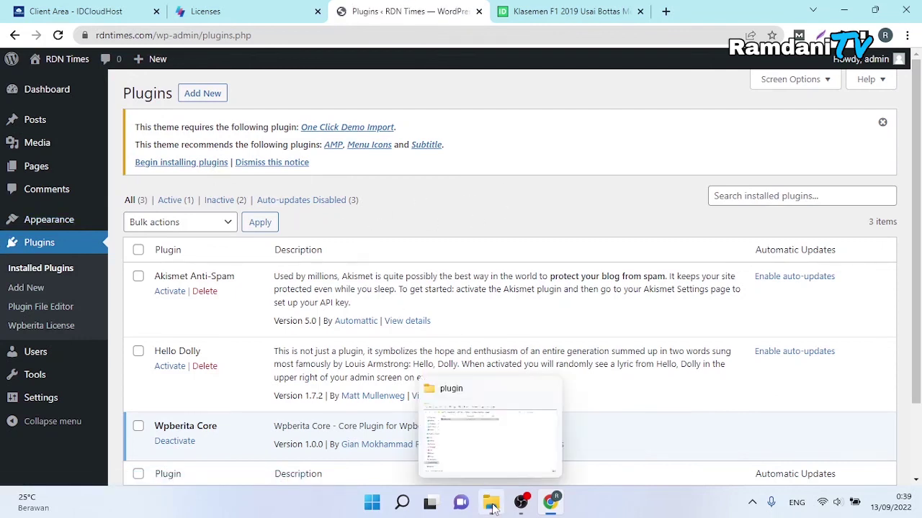
pyautogui.click(483, 447)
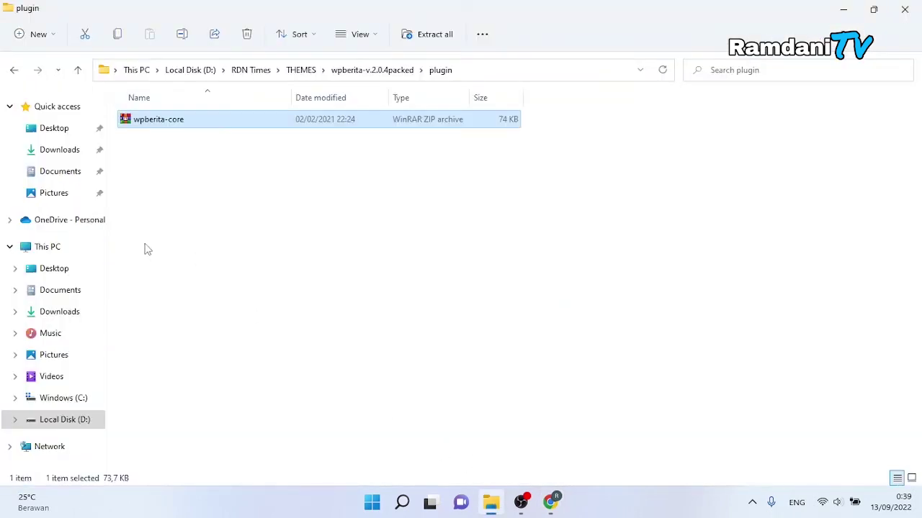
pyautogui.click(301, 70)
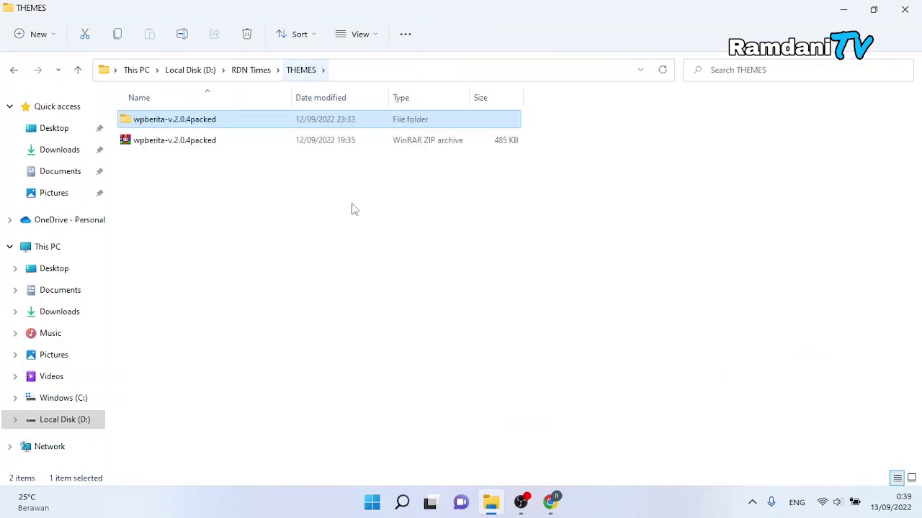
pyautogui.click(554, 504)
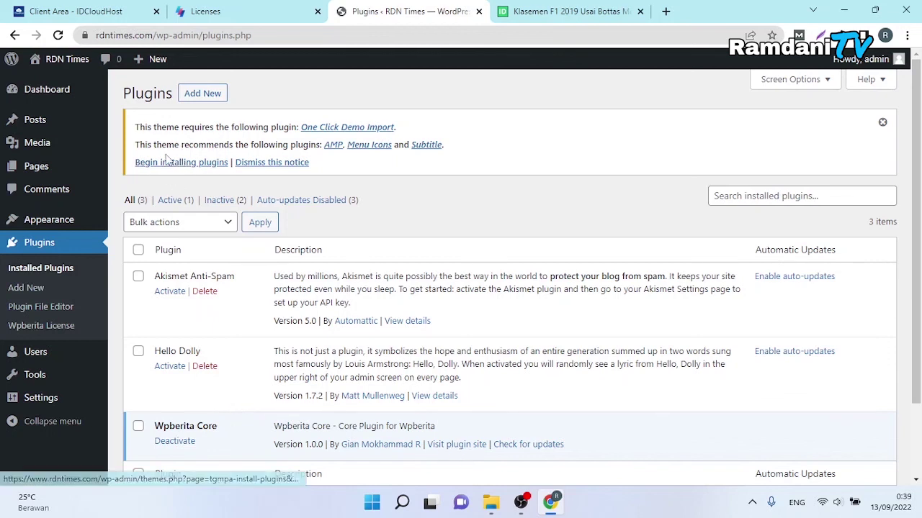
pyautogui.click(882, 122)
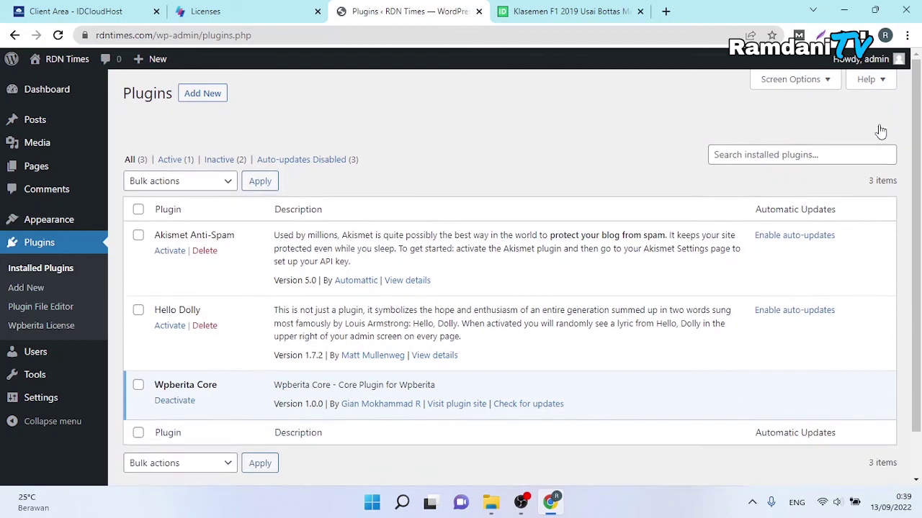
# - Locate the wpberita-core archive in the plugin folder of wpberita-v.2.0.4packed in File Explorer, and return to Chrome
pyautogui.click(490, 503)
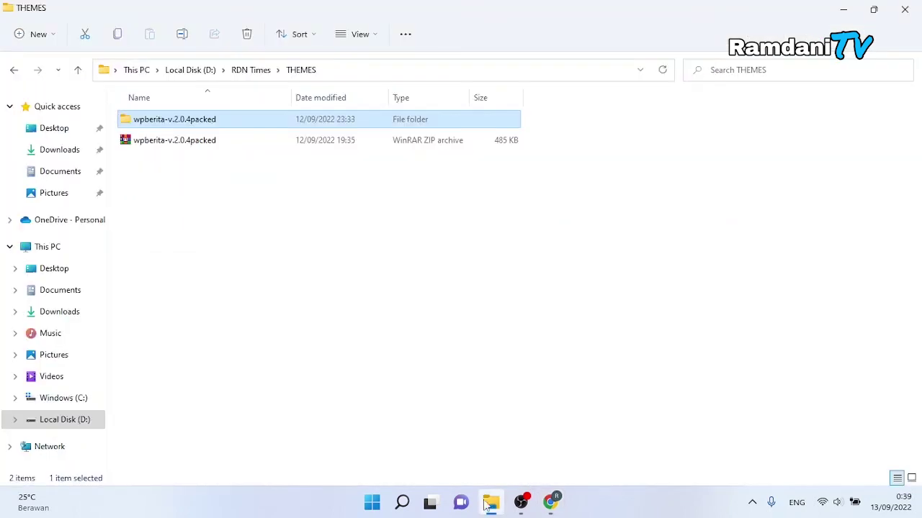
pyautogui.doubleClick(162, 122)
pyautogui.doubleClick(168, 143)
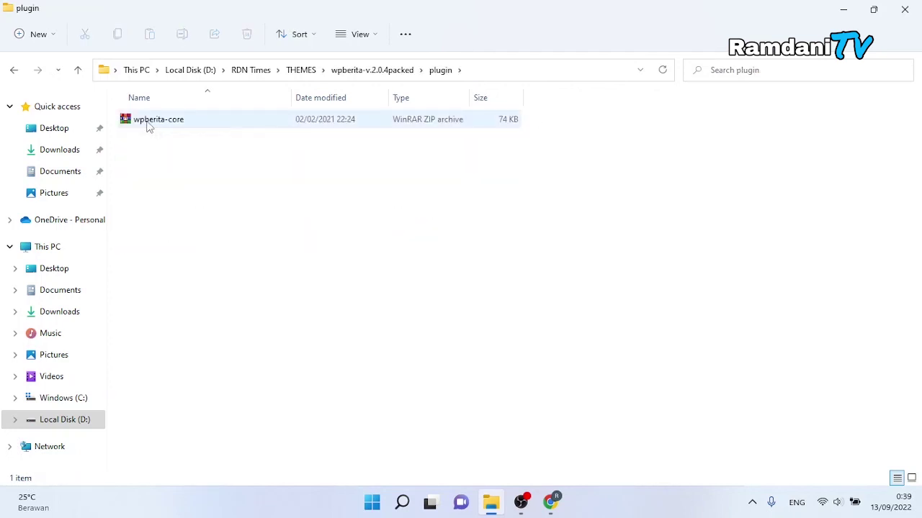
pyautogui.click(148, 127)
pyautogui.moveTo(550, 501)
pyautogui.click(507, 432)
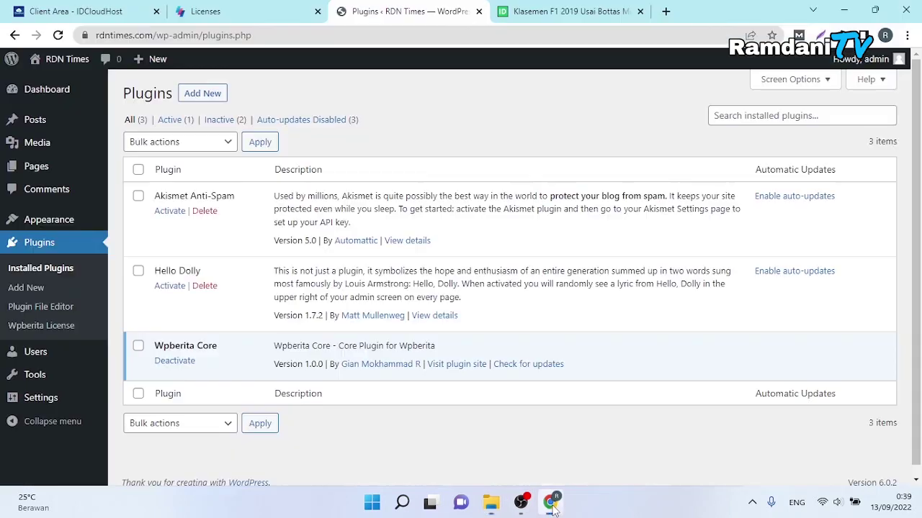
# - Bring up the upload form for a .zip plugin in WordPress and check the File Explorer window again
pyautogui.click(195, 97)
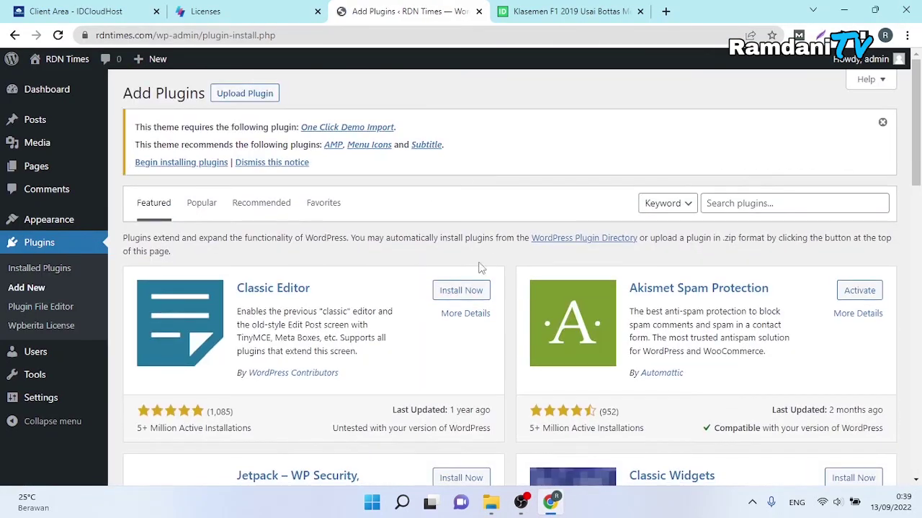
pyautogui.click(245, 94)
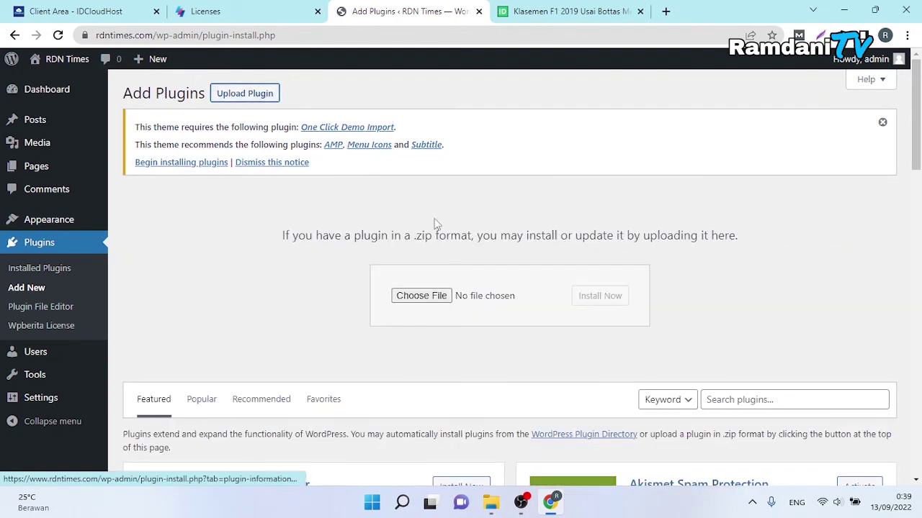
pyautogui.click(490, 502)
pyautogui.click(550, 502)
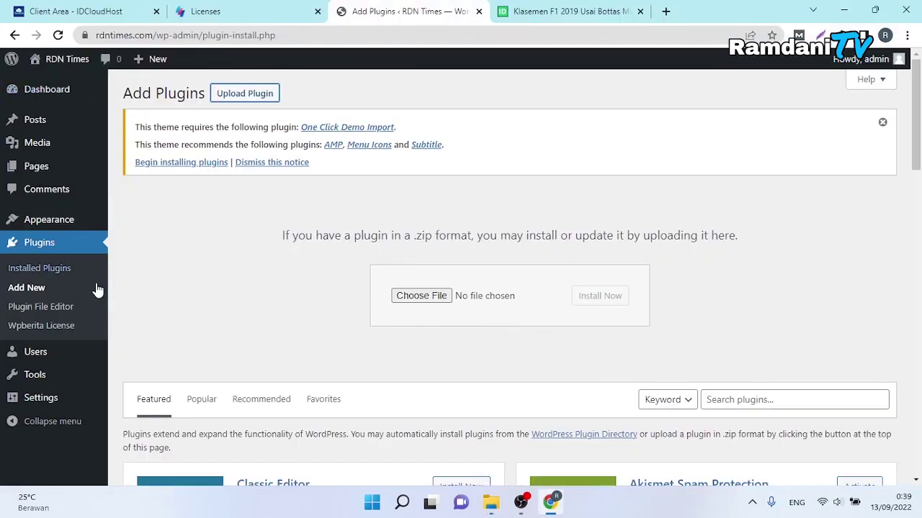
# - Activate the Wpberita license by entering the license key in Wpberita License Options, and dismiss the required-plugins notice
pyautogui.click(57, 329)
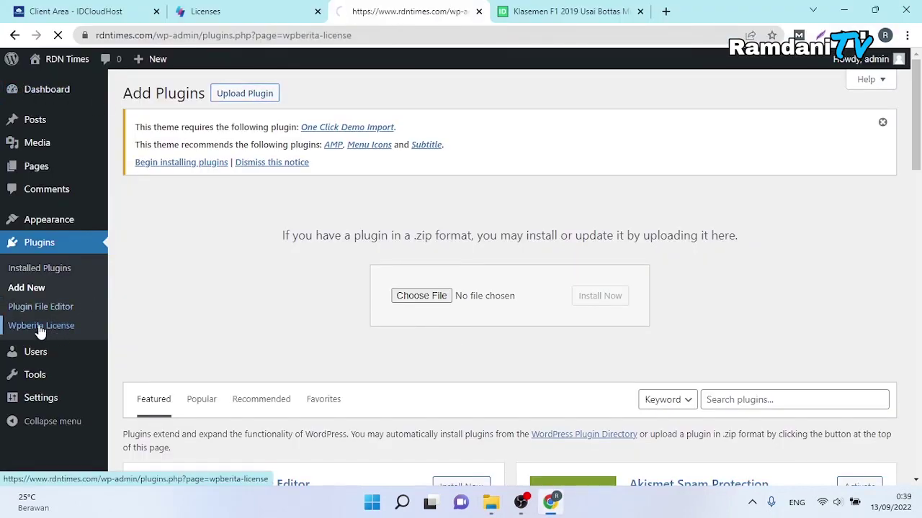
pyautogui.click(307, 205)
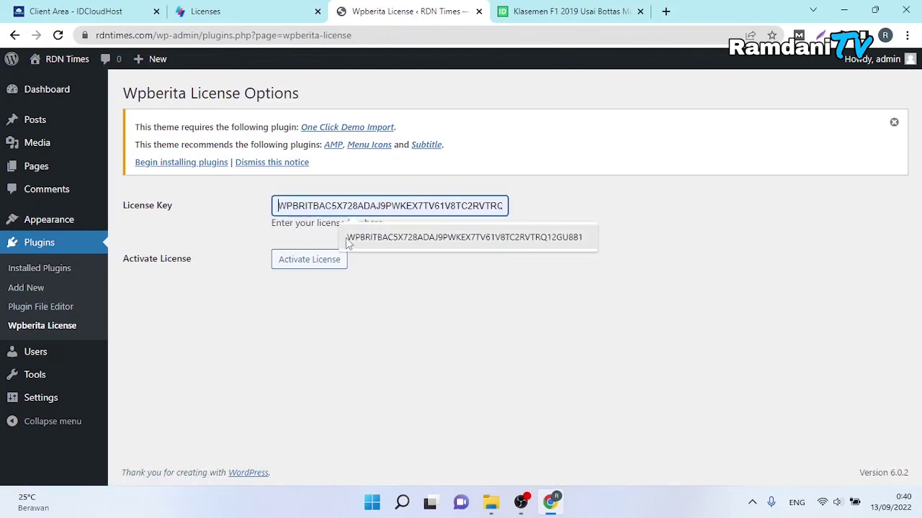
pyautogui.click(348, 244)
pyautogui.click(301, 266)
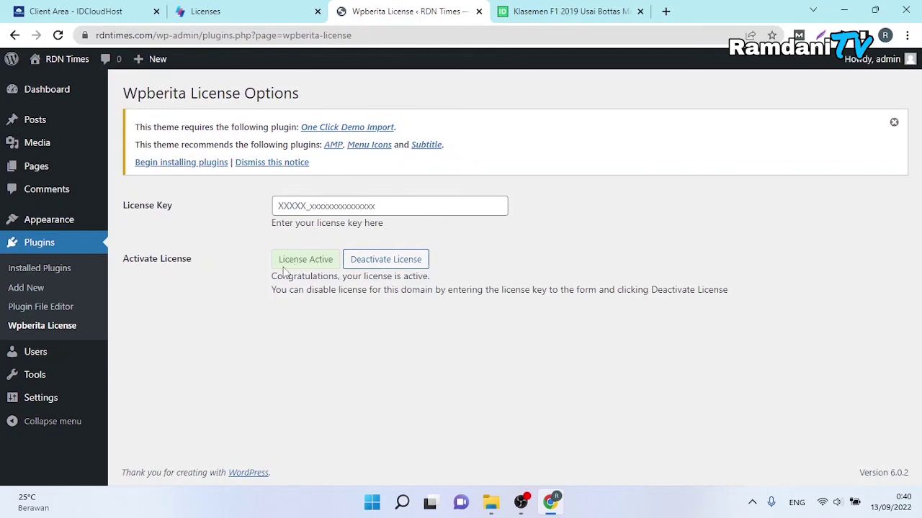
pyautogui.click(894, 122)
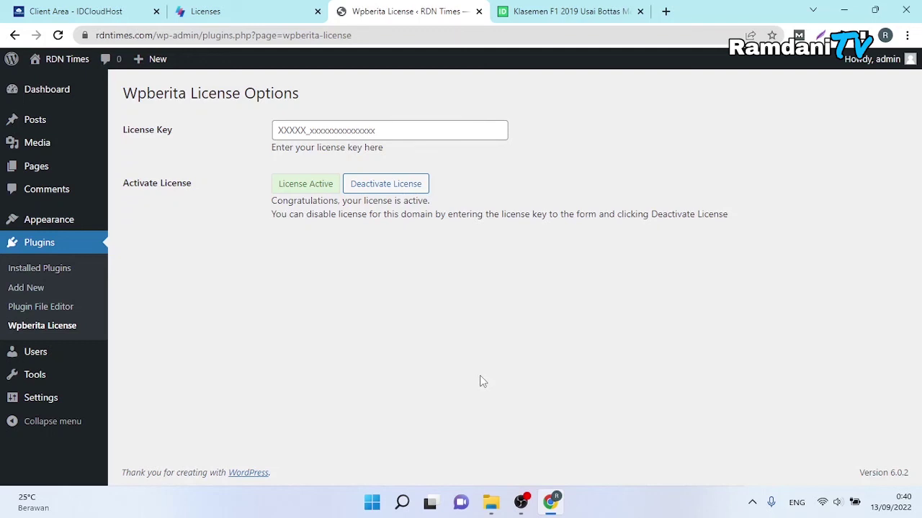